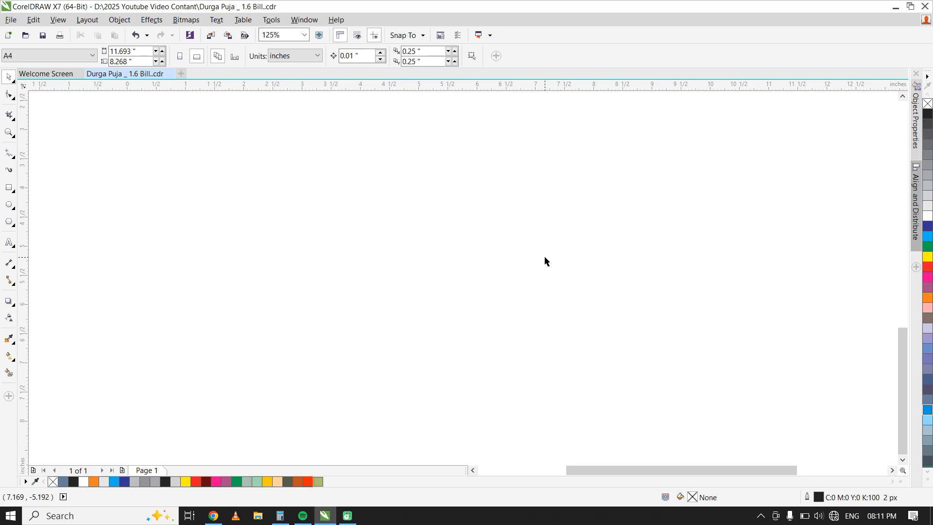
- Create a new document named "Durga Puja Bill." in inches, landscape, 9.5 inches wide and 4.9 inches high
{"action": "key", "text": "ctrl+n"}
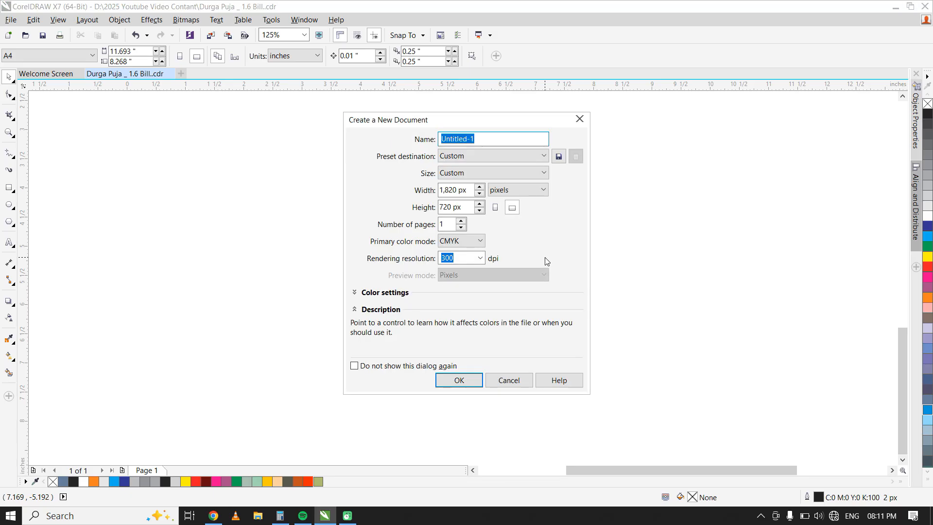
{"action": "type", "text": "Dur"}
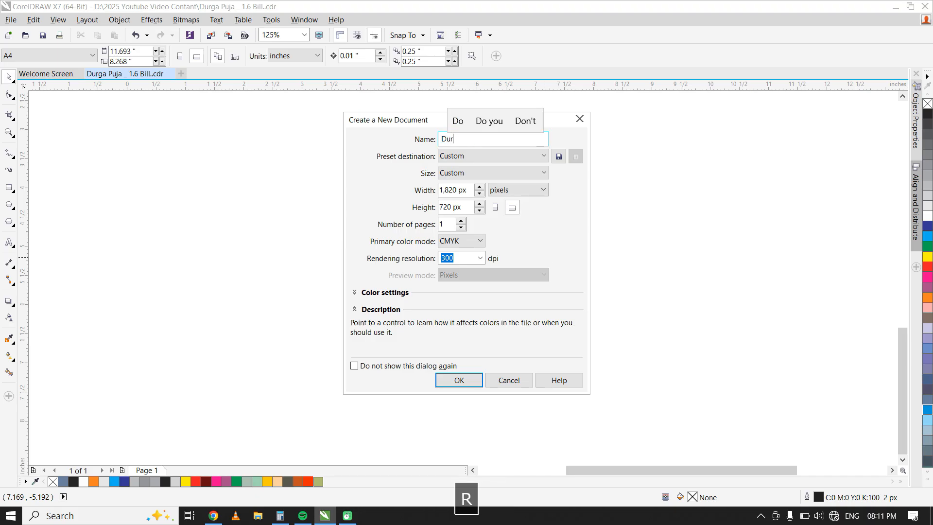
{"action": "type", "text": "ga Puja "}
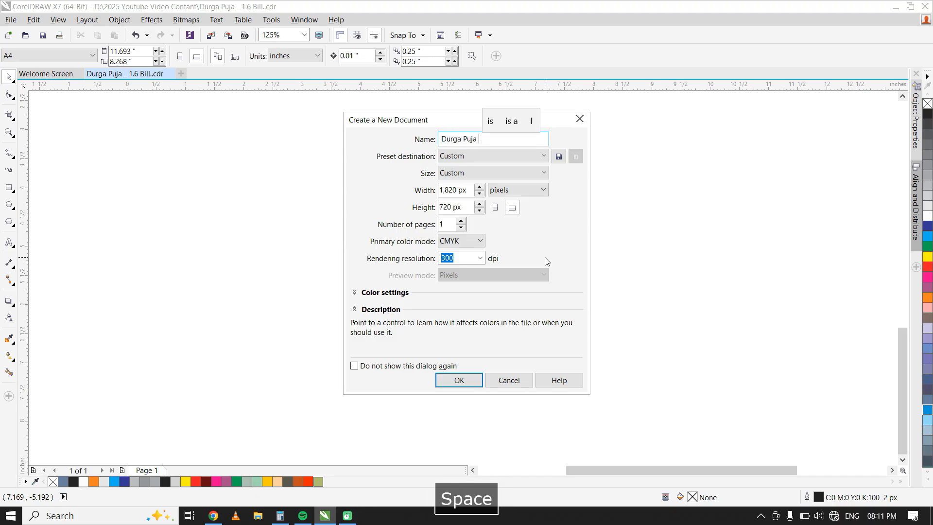
{"action": "type", "text": "Bill."}
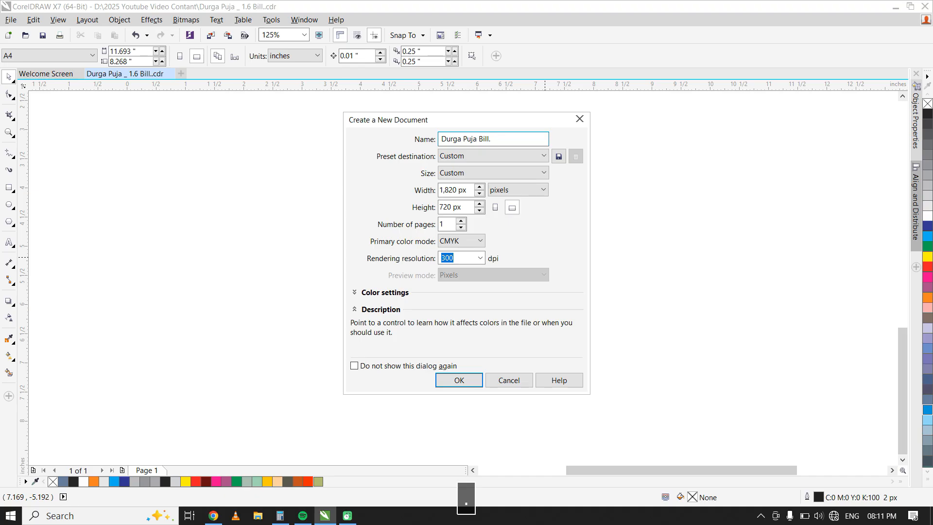
{"action": "left_click", "coordinate": [529, 188]}
{"action": "left_click", "coordinate": [525, 207]}
{"action": "left_click", "coordinate": [460, 189]}
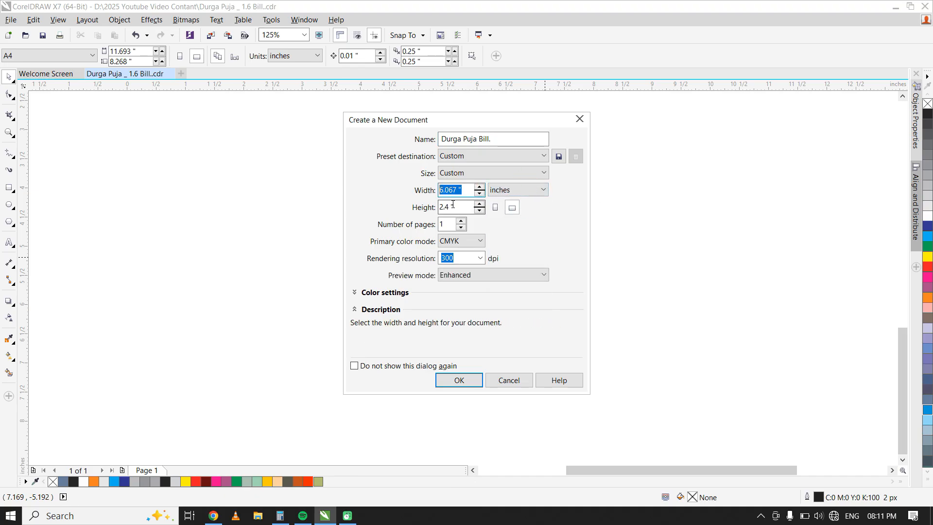
{"action": "type", "text": "9.5"}
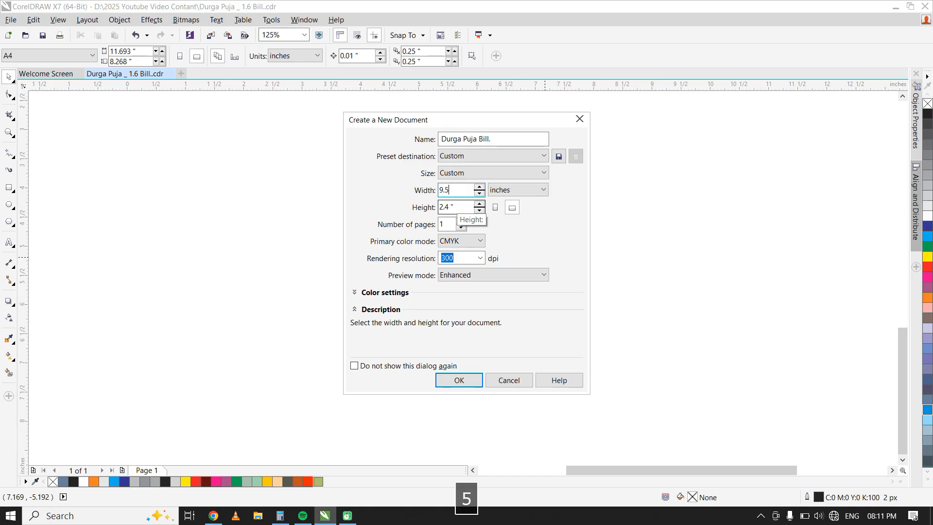
{"action": "key", "text": "Tab"}
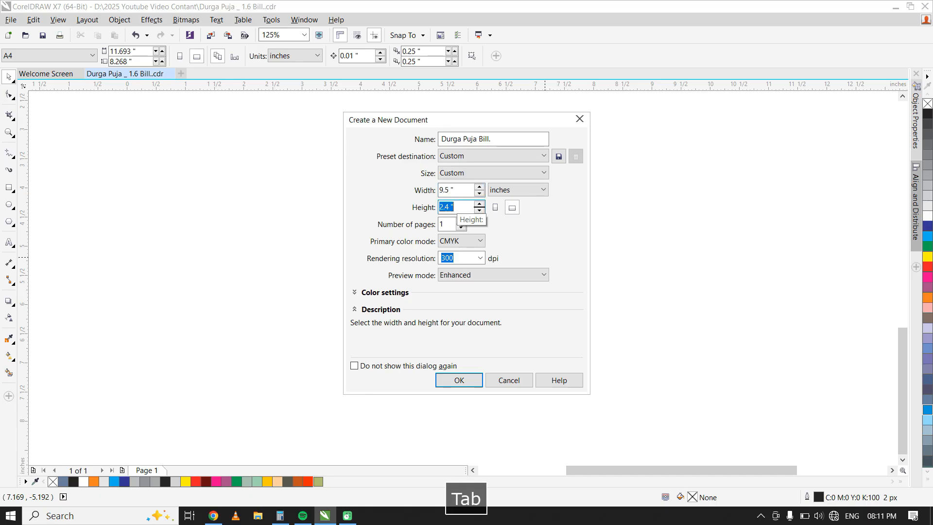
{"action": "type", "text": "4.9"}
{"action": "key", "text": "Return"}
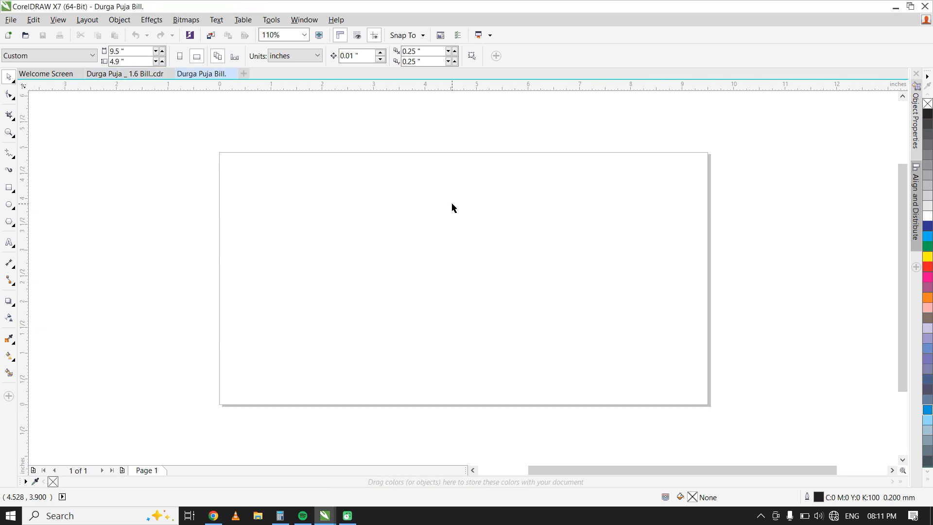
{"action": "key", "text": "F9"}
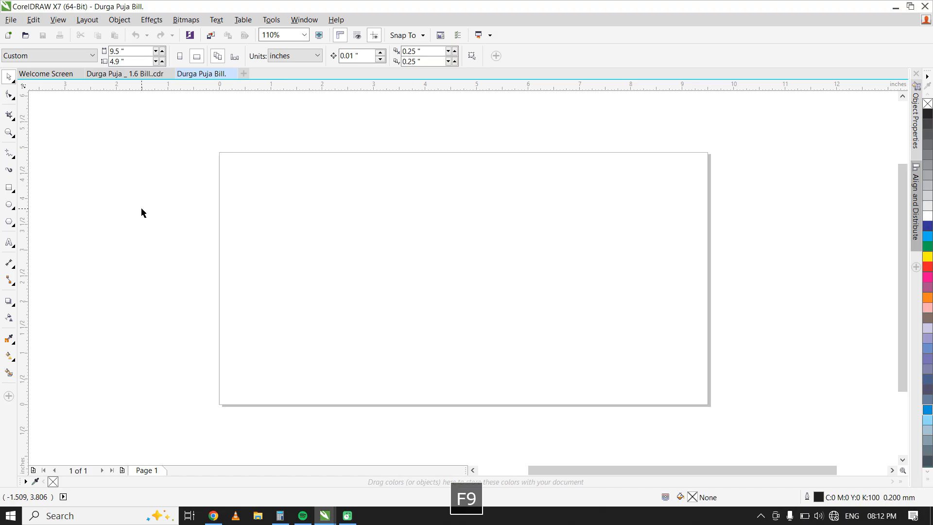
- Add a page-sized rectangle and place a vertical and a horizontal guideline through its centre
{"action": "double_click", "coordinate": [9, 188]}
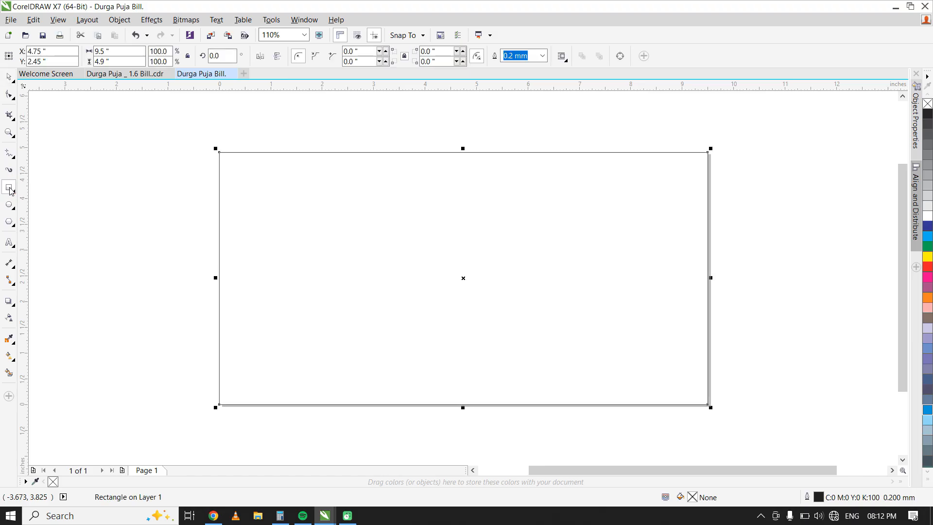
{"action": "left_click_drag", "start_coordinate": [25, 216], "coordinate": [463, 163]}
{"action": "left_click_drag", "start_coordinate": [454, 85], "coordinate": [464, 278]}
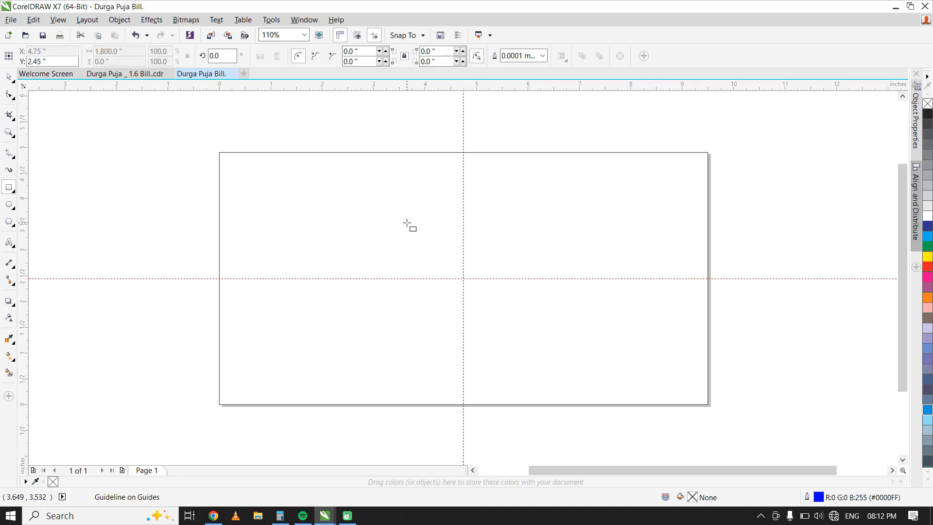
{"action": "key", "text": "F9"}
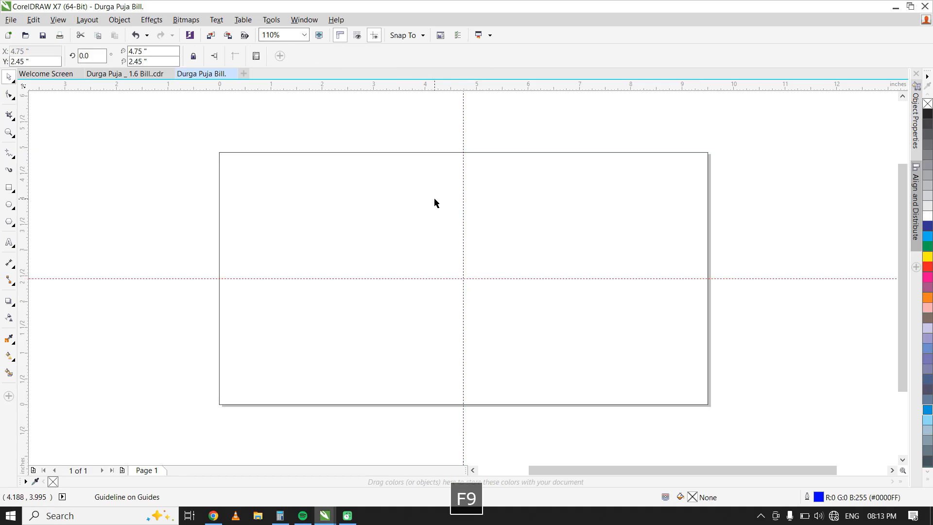
- Fill the page-sized rectangle with 10% black (C:0 M:0 Y:0 K:10)
{"action": "left_click", "coordinate": [433, 153]}
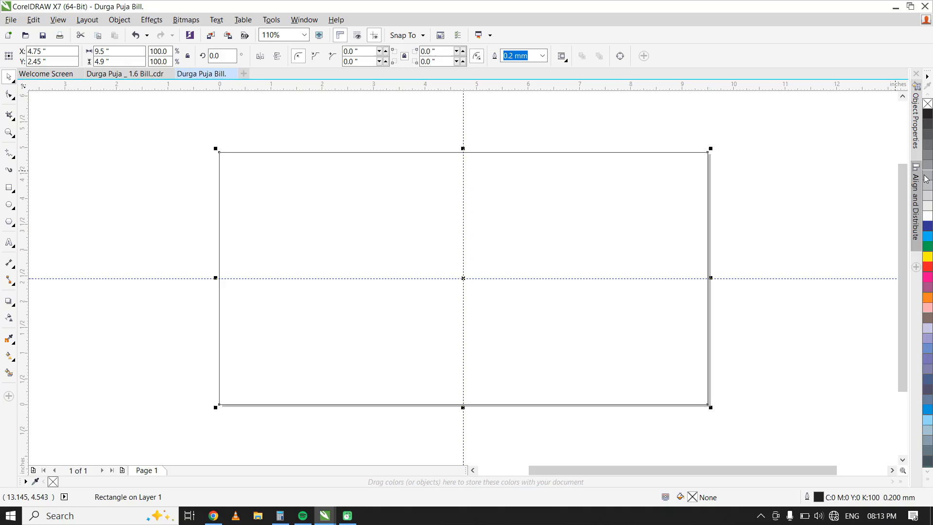
{"action": "left_click", "coordinate": [927, 207]}
{"action": "left_click", "coordinate": [747, 202]}
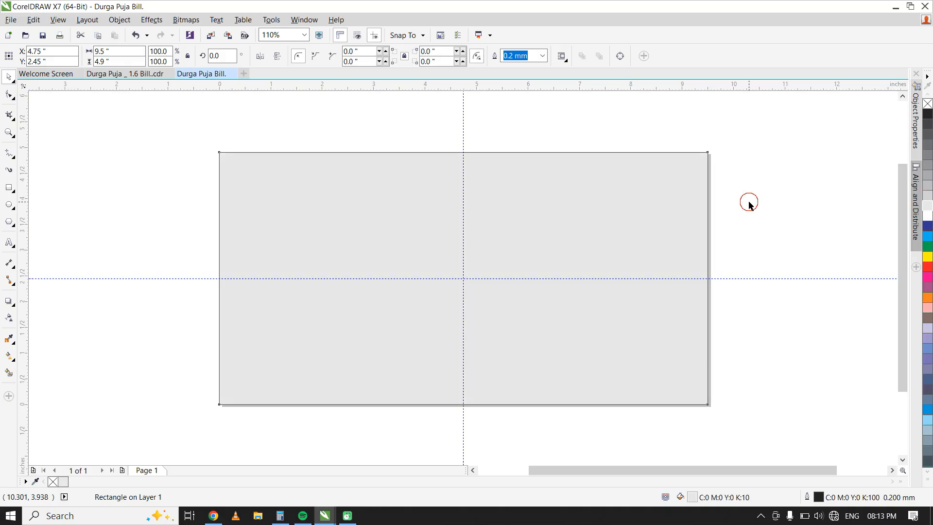
- Duplicate the grey rectangle in place, narrow the copy from its right side, and set its width to 2.4 inches
{"action": "left_click", "coordinate": [350, 235]}
{"action": "key", "text": "KP_Add"}
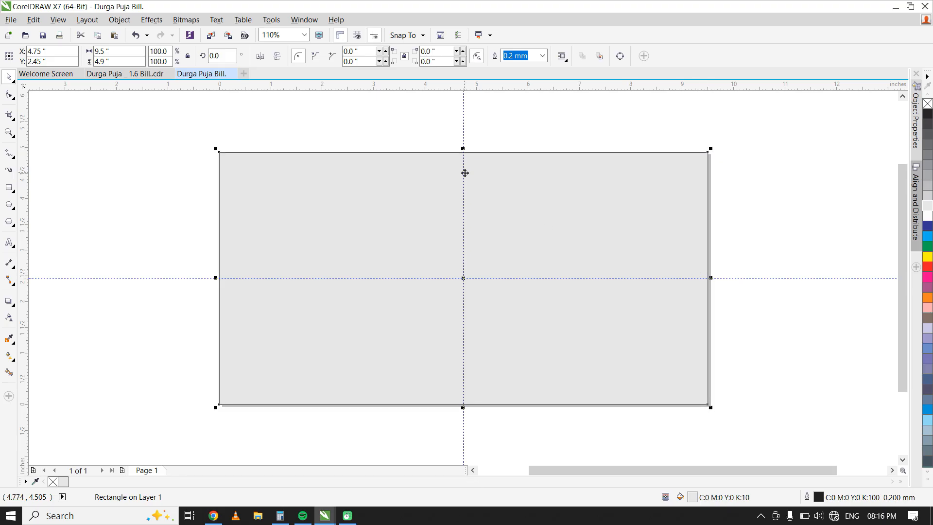
{"action": "left_click_drag", "start_coordinate": [699, 279], "coordinate": [358, 264]}
{"action": "left_click", "coordinate": [117, 51]}
{"action": "type", "text": "2.4"}
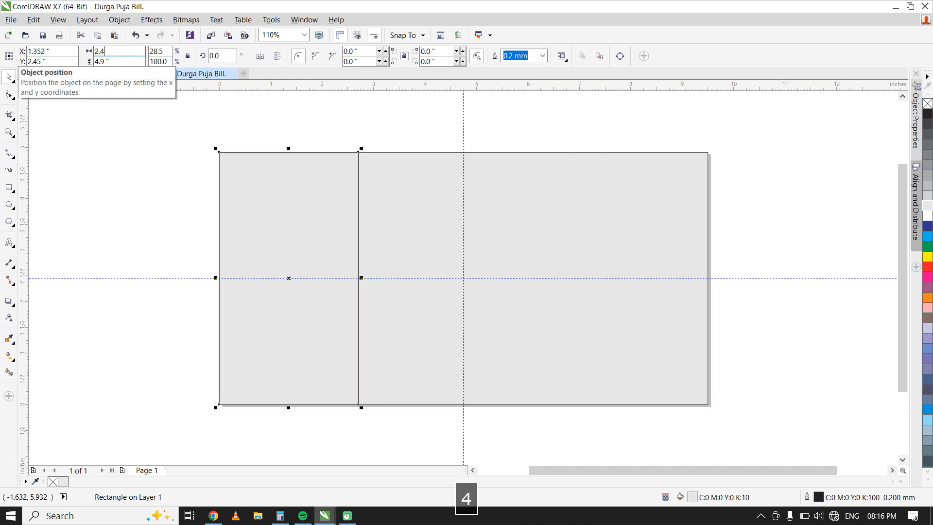
{"action": "key", "text": "Return"}
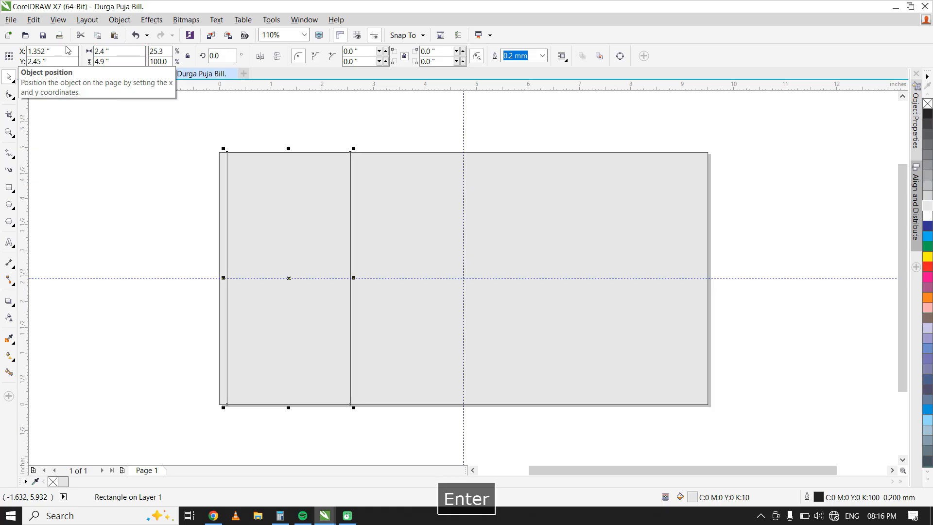
- Align the narrow rectangle to the left edge of the page-sized rectangle
{"action": "left_click", "coordinate": [413, 185], "text": "shift"}
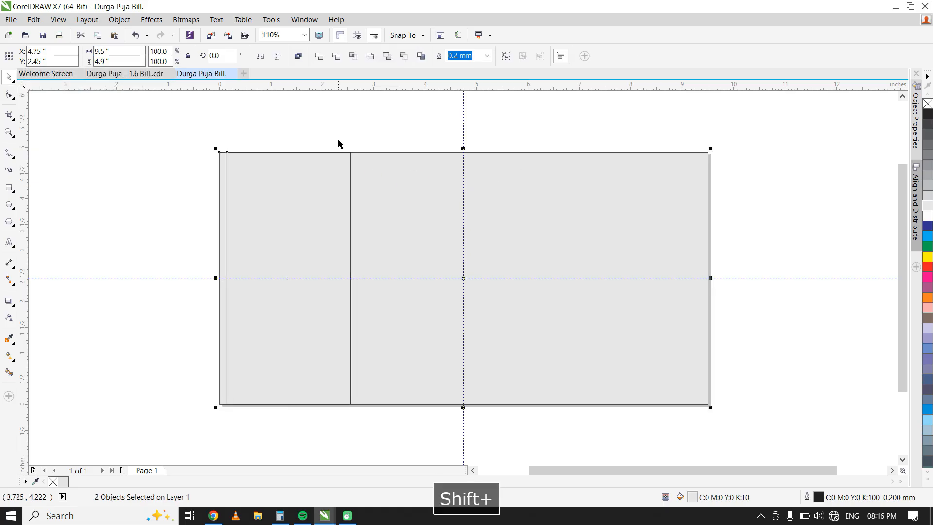
{"action": "key", "text": "l"}
{"action": "left_click", "coordinate": [346, 177]}
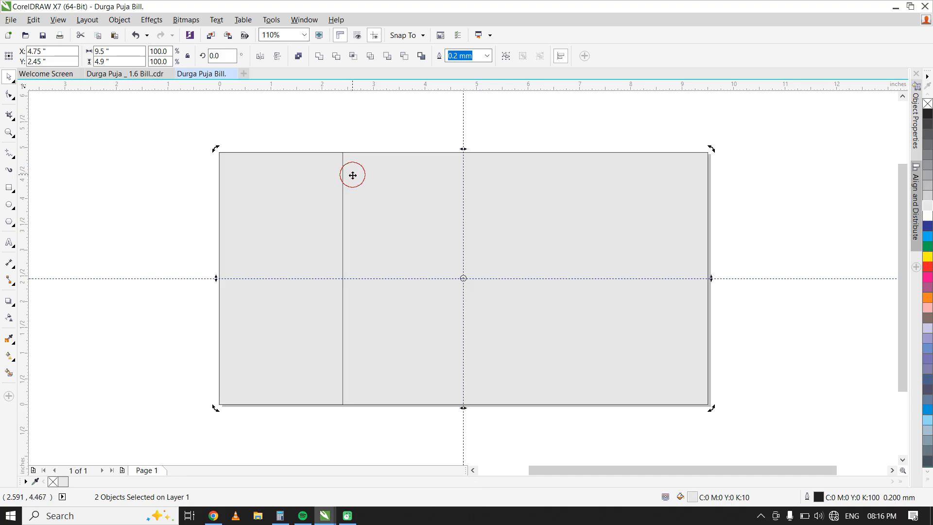
- Narrow the large rectangle from its left side to about 6.92 inches wide, leaving a slim gap beside the left panel
{"action": "left_click", "coordinate": [362, 176]}
{"action": "scroll", "coordinate": [321, 273], "scroll_direction": "up", "scroll_amount": 2}
{"action": "left_click_drag", "start_coordinate": [96, 287], "coordinate": [343, 292]}
{"action": "scroll", "coordinate": [343, 229], "scroll_direction": "down", "scroll_amount": 2}
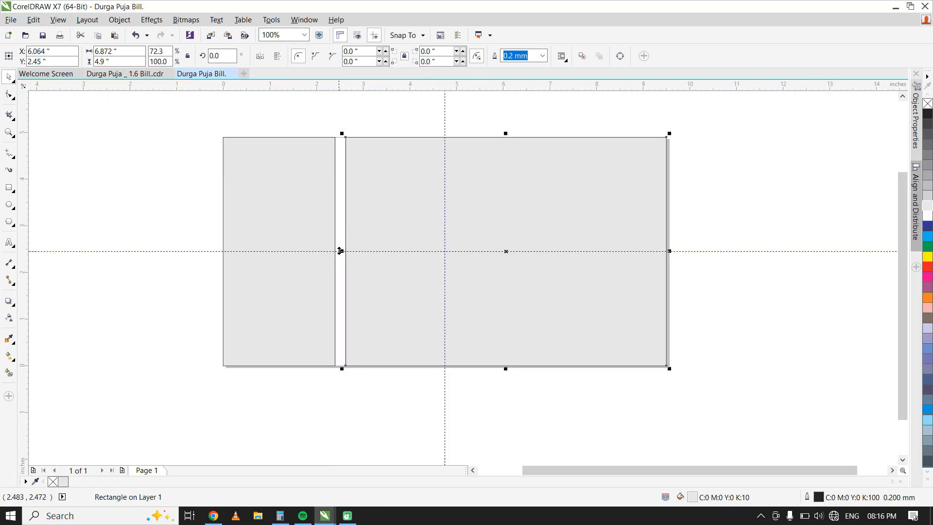
{"action": "scroll", "coordinate": [340, 250], "scroll_direction": "up", "scroll_amount": 4}
{"action": "left_click_drag", "start_coordinate": [362, 250], "coordinate": [353, 255]}
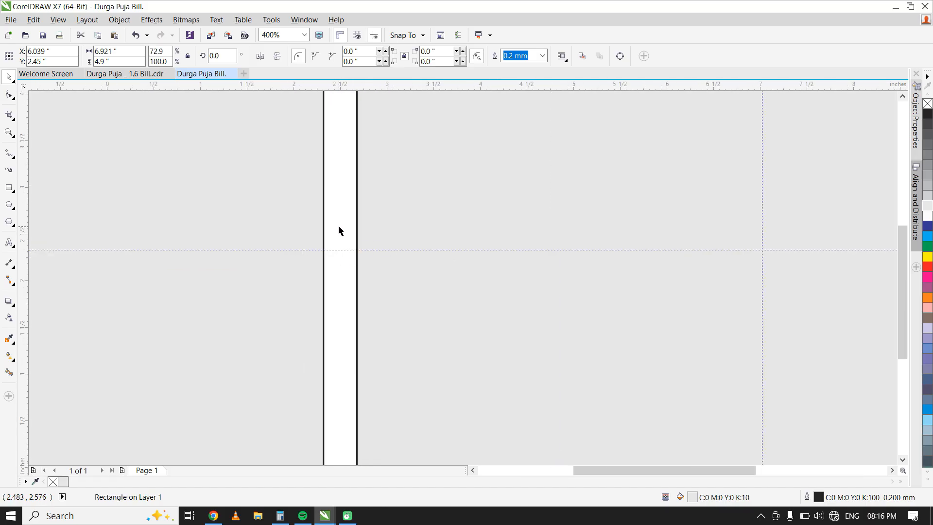
- Remove the outline from both grey rectangles
{"action": "scroll", "coordinate": [337, 232], "scroll_direction": "down", "scroll_amount": 2}
{"action": "left_click", "coordinate": [338, 202], "text": "shift"}
{"action": "scroll", "coordinate": [339, 202], "scroll_direction": "down", "scroll_amount": 2}
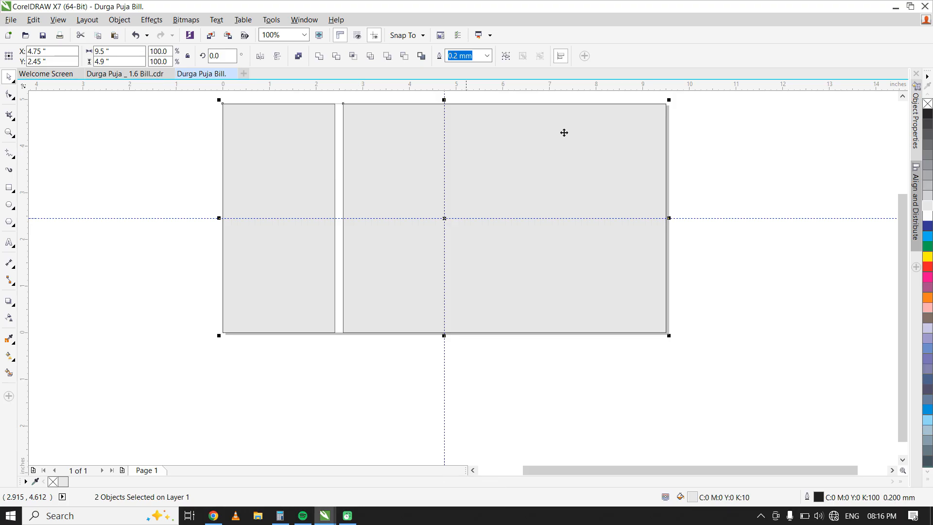
{"action": "left_click", "coordinate": [773, 120]}
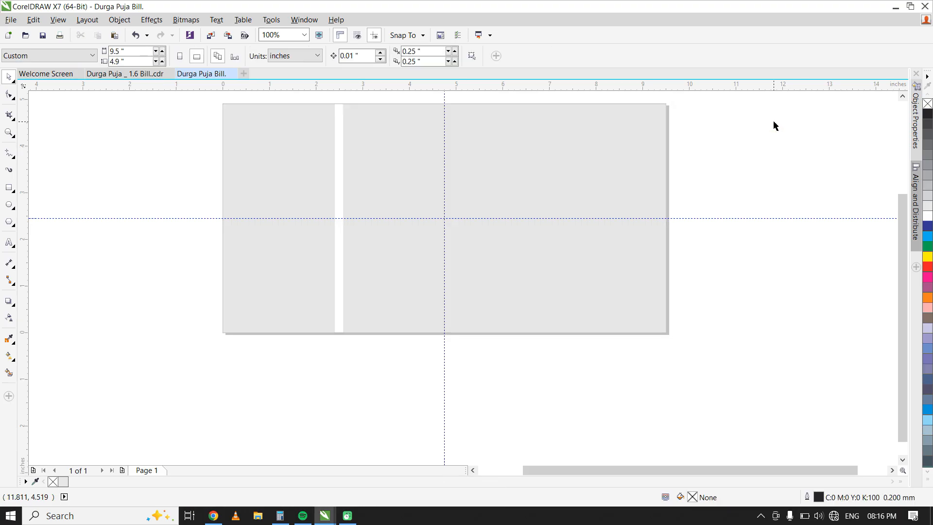
{"action": "key", "text": "F9"}
- Group the teardrop corner ornament and align it to the top-left corner of the right grey panel
{"action": "scroll", "coordinate": [318, 212], "scroll_direction": "up", "scroll_amount": 2}
{"action": "left_click_drag", "start_coordinate": [261, 150], "coordinate": [327, 205]}
{"action": "scroll", "coordinate": [319, 192], "scroll_direction": "up", "scroll_amount": 2}
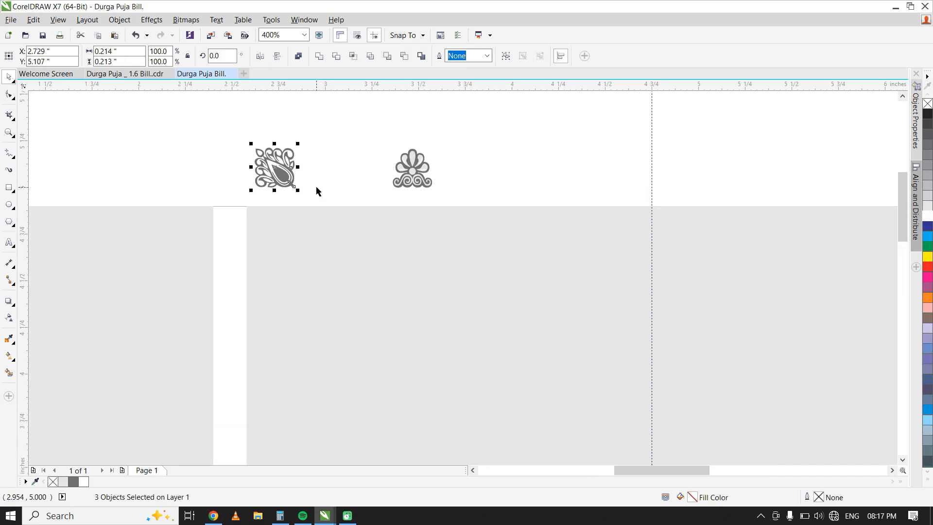
{"action": "key", "text": "ctrl+g"}
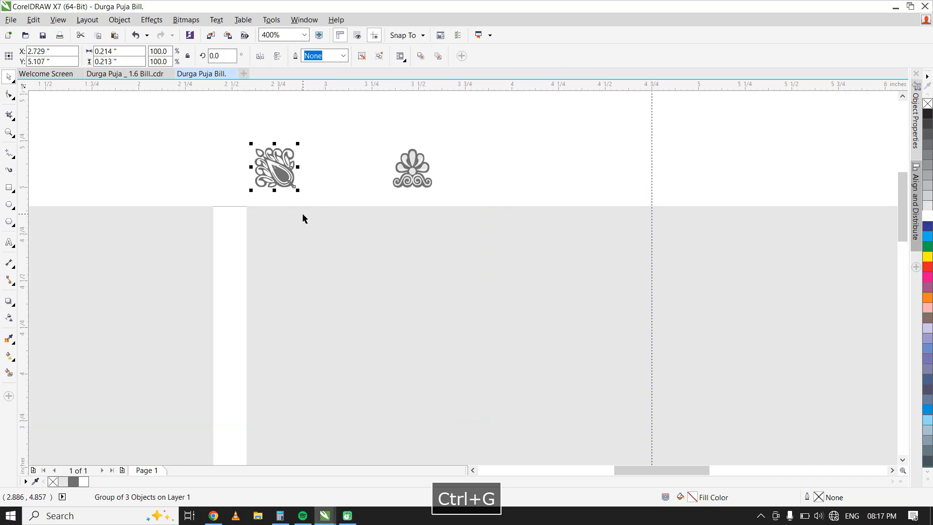
{"action": "left_click", "coordinate": [304, 214], "text": "shift"}
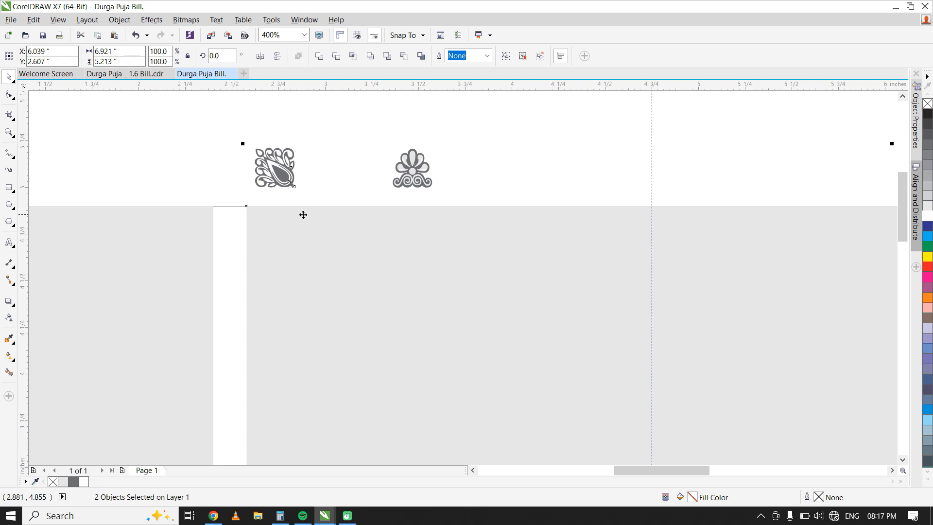
{"action": "key", "text": "t"}
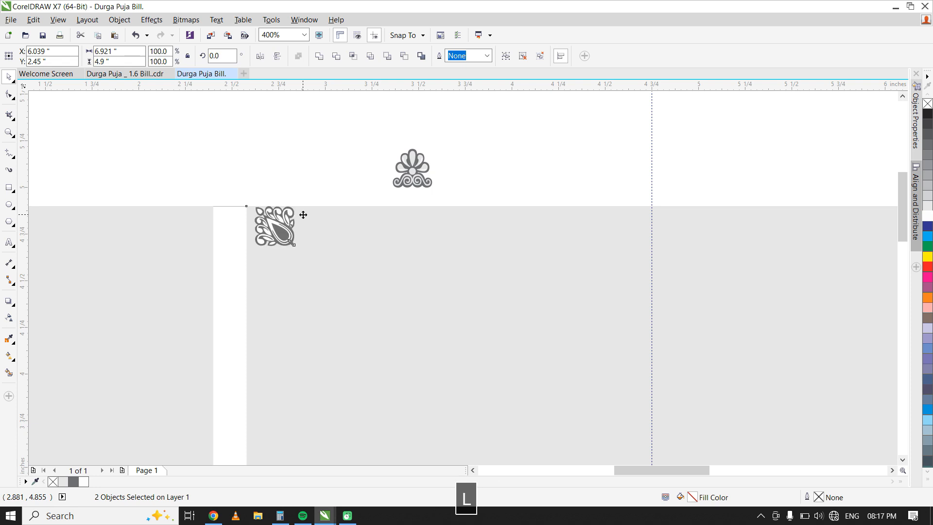
{"action": "key", "text": "l"}
{"action": "left_click", "coordinate": [241, 181]}
{"action": "left_click", "coordinate": [268, 238]}
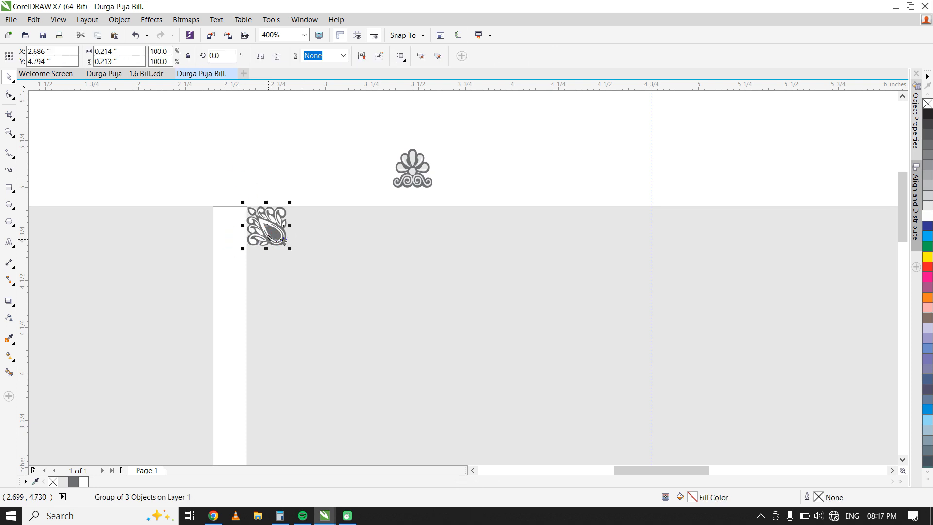
- Group the flower ornament, place it just right of the corner ornament, and align the two on their horizontal centre line
{"action": "left_click", "coordinate": [405, 172]}
{"action": "left_click_drag", "start_coordinate": [377, 129], "coordinate": [464, 220]}
{"action": "key", "text": "ctrl+g"}
{"action": "scroll", "coordinate": [420, 196], "scroll_direction": "up", "scroll_amount": 1}
{"action": "left_click_drag", "start_coordinate": [416, 168], "coordinate": [212, 285]}
{"action": "left_click", "coordinate": [150, 280], "text": "shift"}
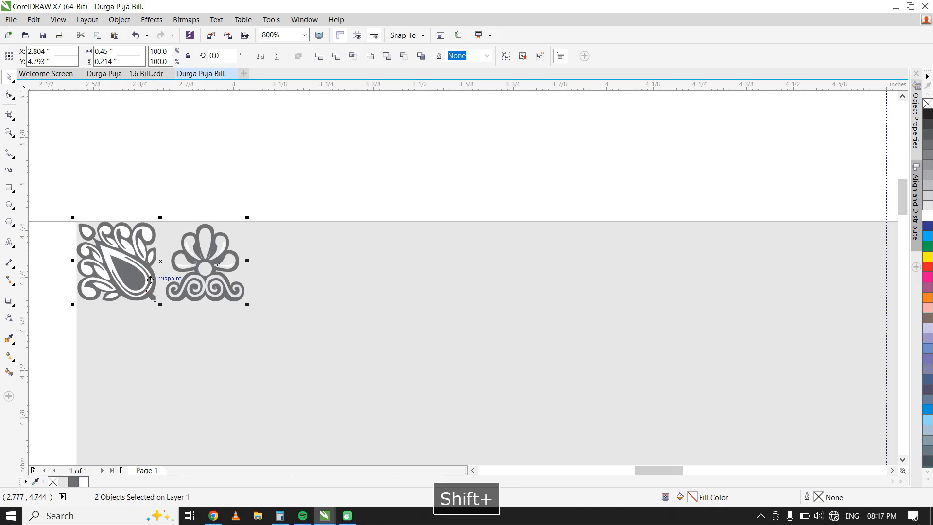
{"action": "key", "text": "e"}
- Repeat the flower ornament side by side along the right panel's top edge until the row reaches about 8 1/4 inches on the ruler
{"action": "left_click", "coordinate": [231, 199]}
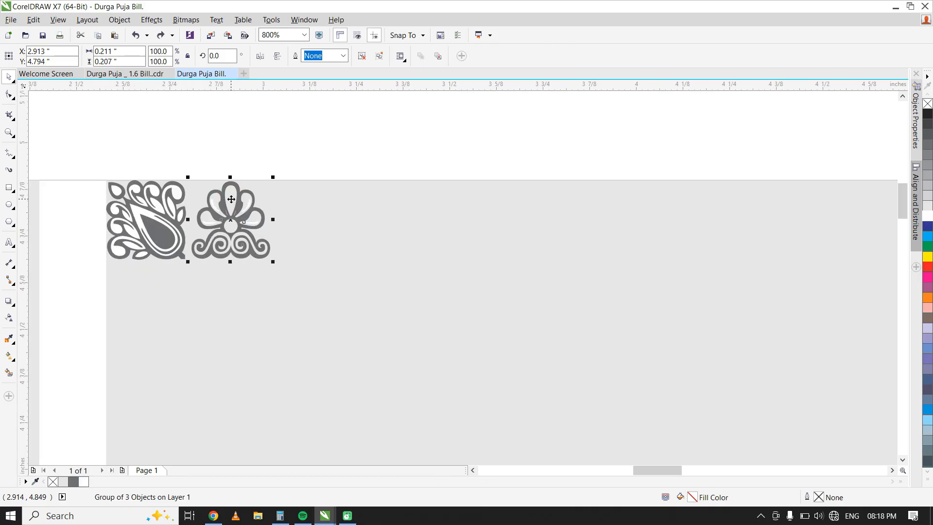
{"action": "left_click_drag", "start_coordinate": [187, 219], "coordinate": [357, 220]}
{"action": "scroll", "coordinate": [272, 189], "scroll_direction": "down", "scroll_amount": 1}
{"action": "key", "text": "ctrl+r"}
{"action": "key", "text": "ctrl+r"}
{"action": "key", "text": "ctrl+r"}
{"action": "scroll", "coordinate": [272, 187], "scroll_direction": "down", "scroll_amount": 1}
{"action": "key", "text": "ctrl+r"}
{"action": "key", "text": "ctrl+r"}
{"action": "key", "text": "ctrl+r"}
{"action": "key", "text": "ctrl+r"}
{"action": "key", "text": "ctrl+r"}
{"action": "key", "text": "ctrl+r"}
{"action": "key", "text": "ctrl+r"}
{"action": "key", "text": "ctrl+r"}
{"action": "key", "text": "ctrl+r"}
{"action": "key", "text": "ctrl+r"}
{"action": "key", "text": "ctrl+r"}
{"action": "key", "text": "ctrl+r"}
{"action": "key", "text": "ctrl+r"}
{"action": "key", "text": "ctrl+r"}
{"action": "key", "text": "ctrl+r"}
{"action": "key", "text": "ctrl+r"}
{"action": "key", "text": "ctrl+r"}
{"action": "key", "text": "ctrl+r"}
{"action": "key", "text": "ctrl+r"}
{"action": "key", "text": "ctrl+r"}
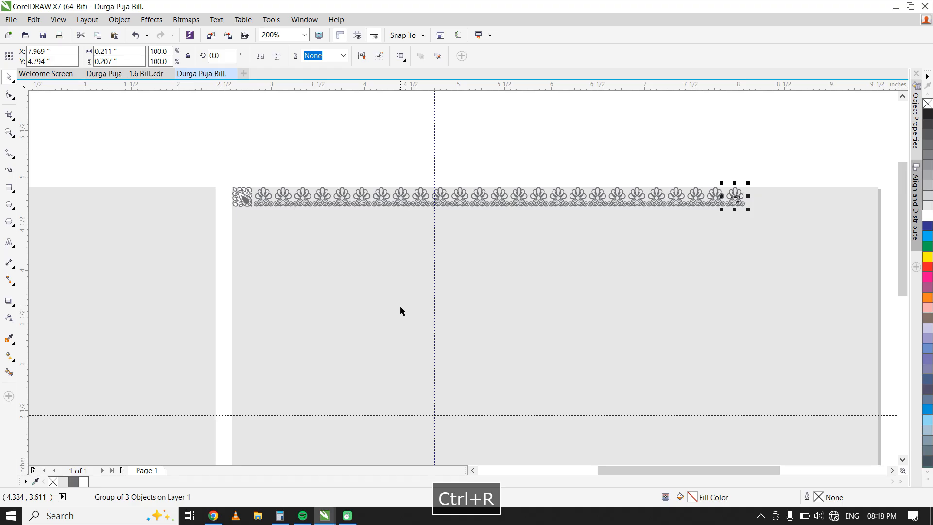
{"action": "key", "text": "ctrl+r"}
{"action": "key", "text": "ctrl+z"}
{"action": "left_click", "coordinate": [518, 182]}
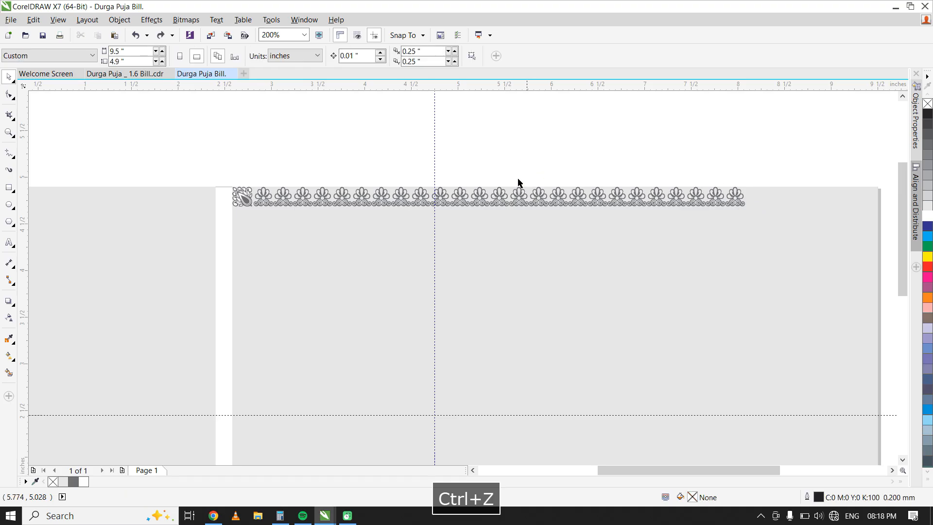
{"action": "key", "text": "ctrl+shift+z"}
{"action": "left_click", "coordinate": [652, 154]}
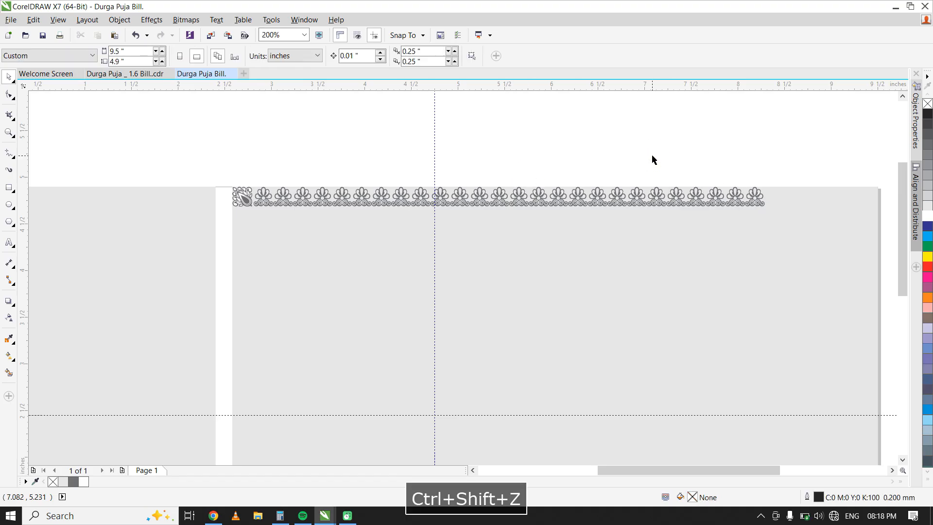
- Align the Durga photo to the top-left corner of the right grey panel
{"action": "key", "text": "F4"}
{"action": "key", "text": "F9"}
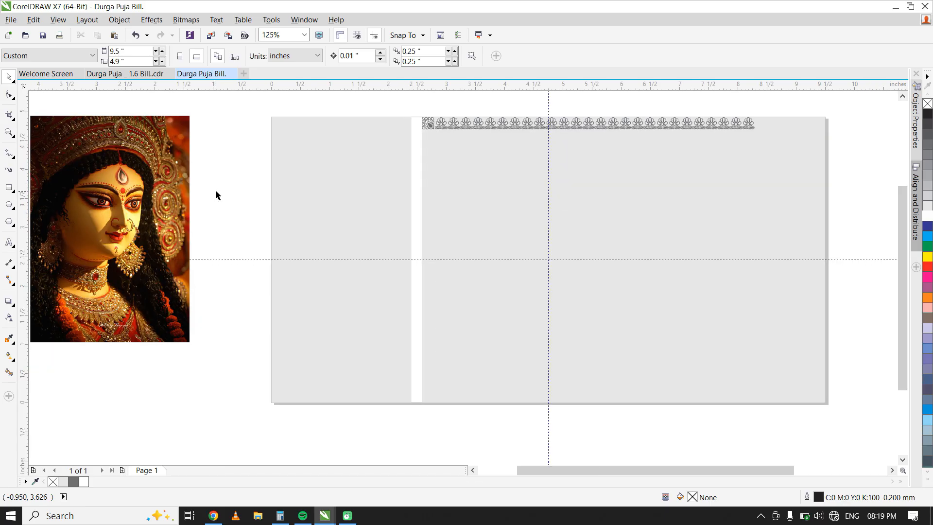
{"action": "left_click", "coordinate": [170, 205]}
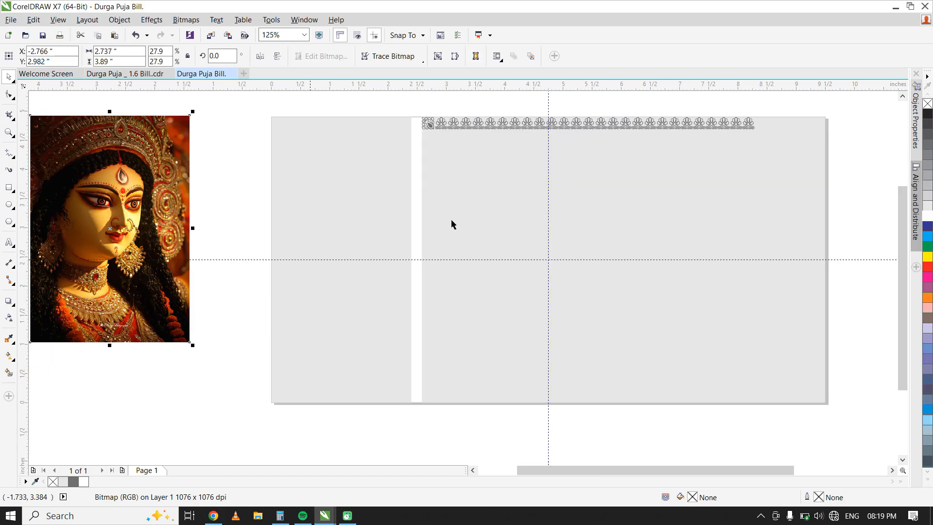
{"action": "left_click", "coordinate": [489, 219], "text": "shift"}
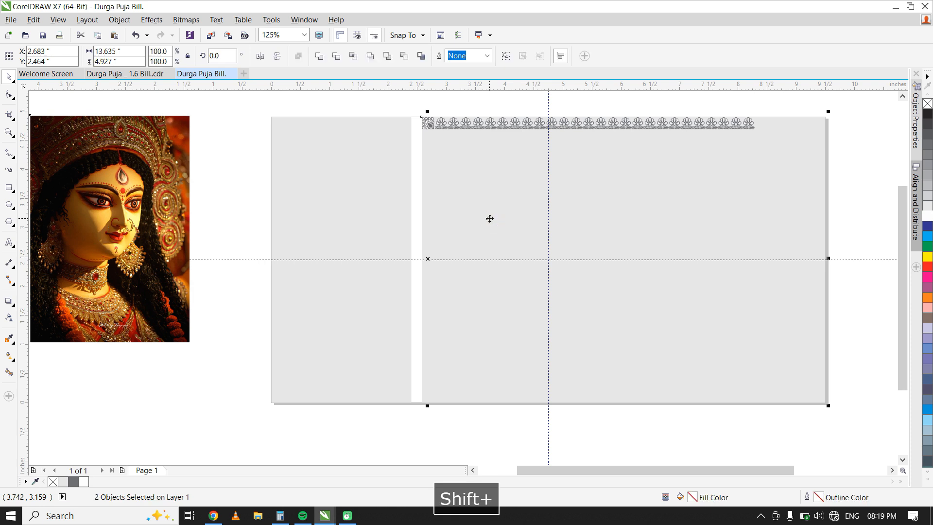
{"action": "key", "text": "t"}
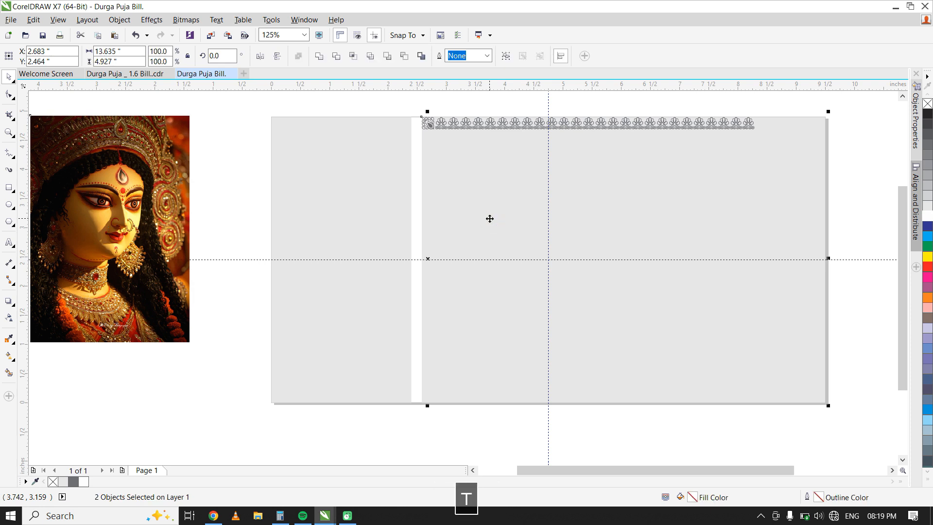
{"action": "key", "text": "l"}
{"action": "left_click", "coordinate": [378, 236]}
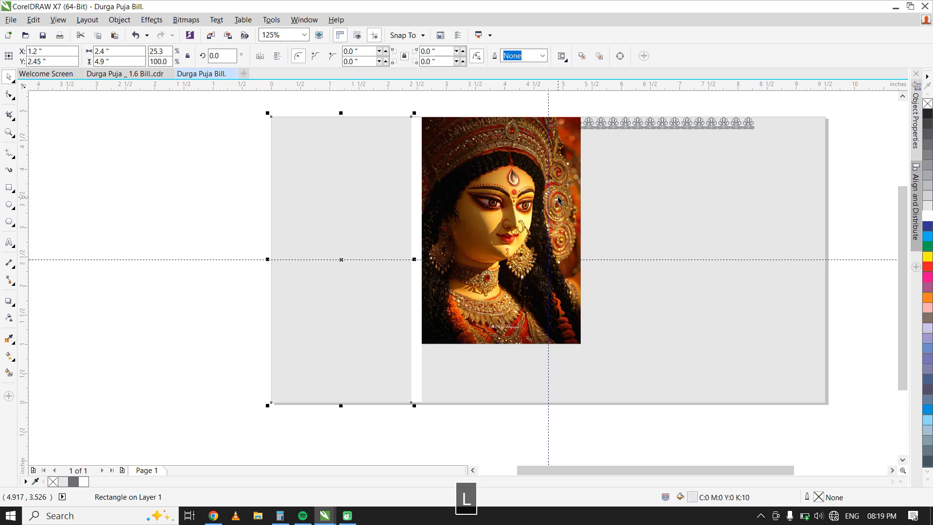
- Enlarge the Durga photo proportionally to the full 4.9-inch height of the panel
{"action": "left_click", "coordinate": [580, 283]}
{"action": "left_click_drag", "start_coordinate": [585, 345], "coordinate": [627, 407]}
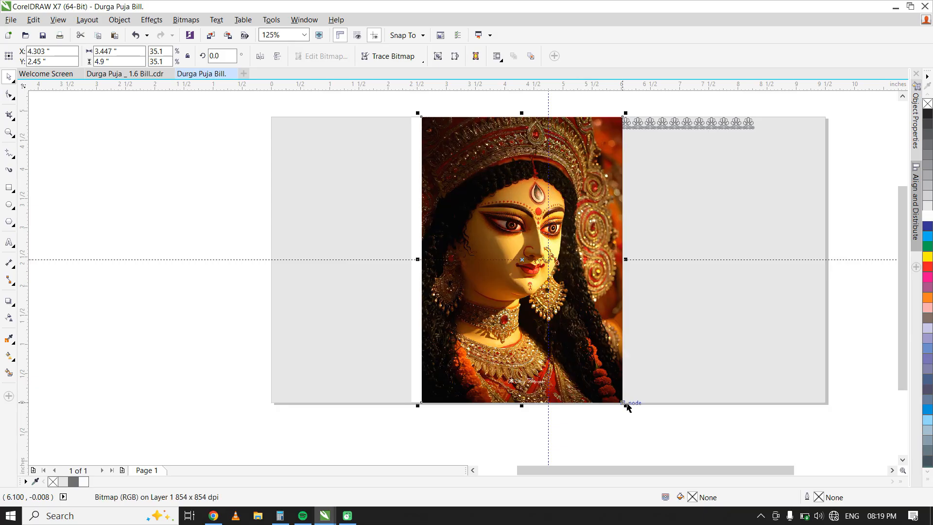
{"action": "left_click", "coordinate": [612, 424]}
- Fade the photo's right edge into the grey panel with a horizontal linear transparency starting at about 5 1/4 inches on the ruler
{"action": "scroll", "coordinate": [603, 272], "scroll_direction": "right", "scroll_amount": 1}
{"action": "left_click", "coordinate": [603, 272]}
{"action": "scroll", "coordinate": [603, 272], "scroll_direction": "up", "scroll_amount": 2}
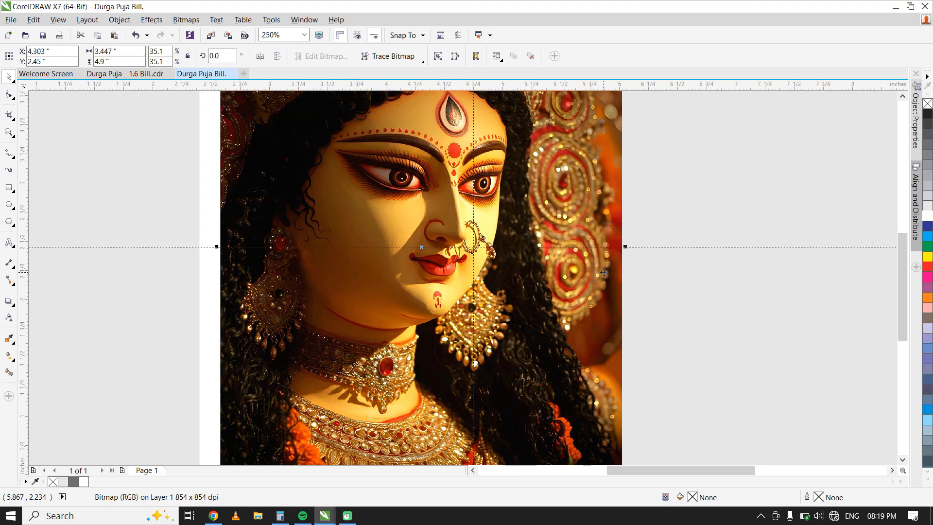
{"action": "scroll", "coordinate": [538, 252], "scroll_direction": "down", "scroll_amount": 2}
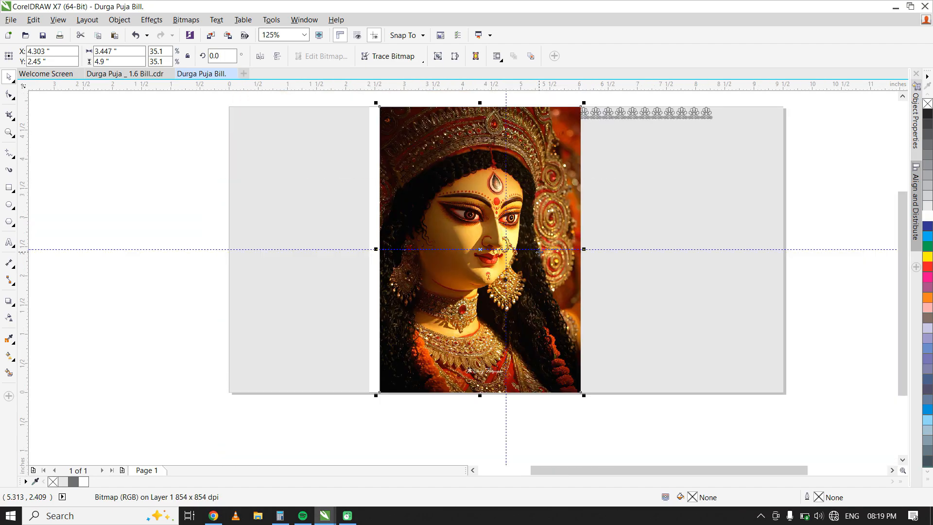
{"action": "scroll", "coordinate": [540, 264], "scroll_direction": "up", "scroll_amount": 2}
{"action": "left_click", "coordinate": [9, 316]}
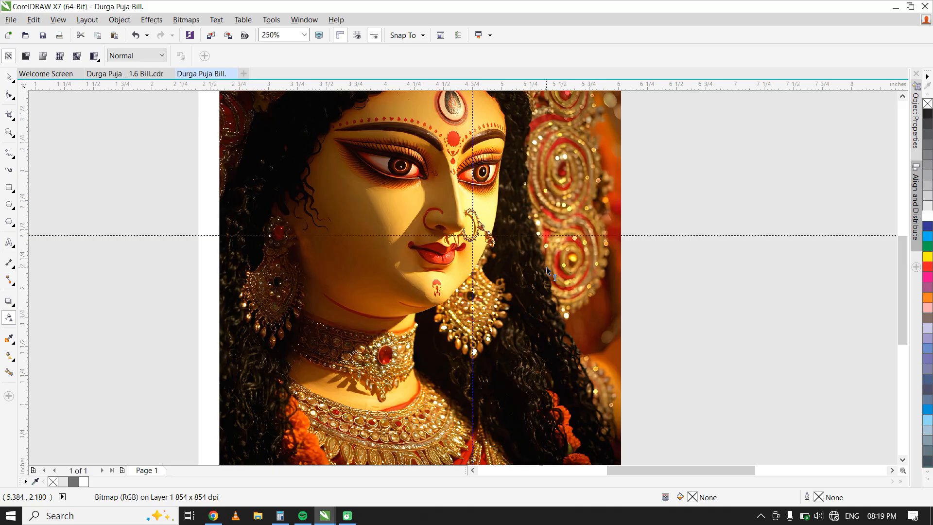
{"action": "left_click_drag", "start_coordinate": [546, 267], "coordinate": [620, 267]}
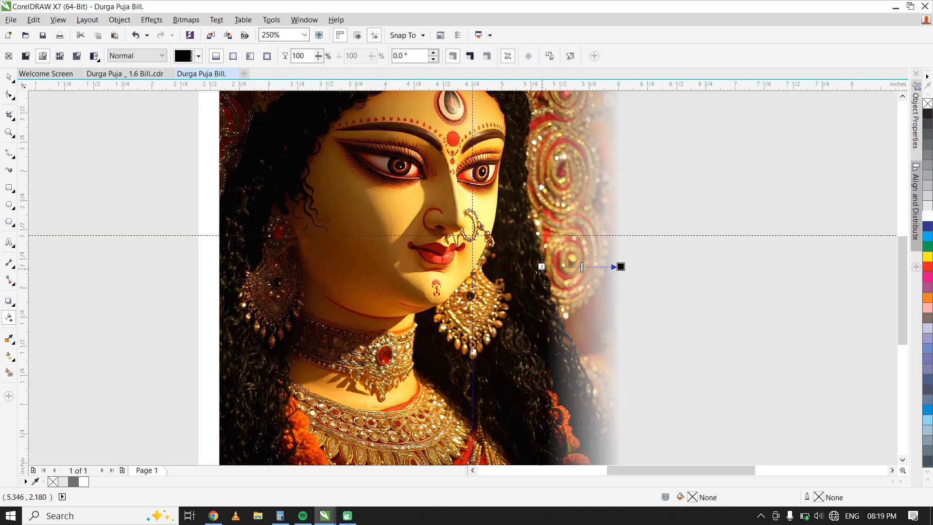
{"action": "left_click_drag", "start_coordinate": [541, 267], "coordinate": [531, 267]}
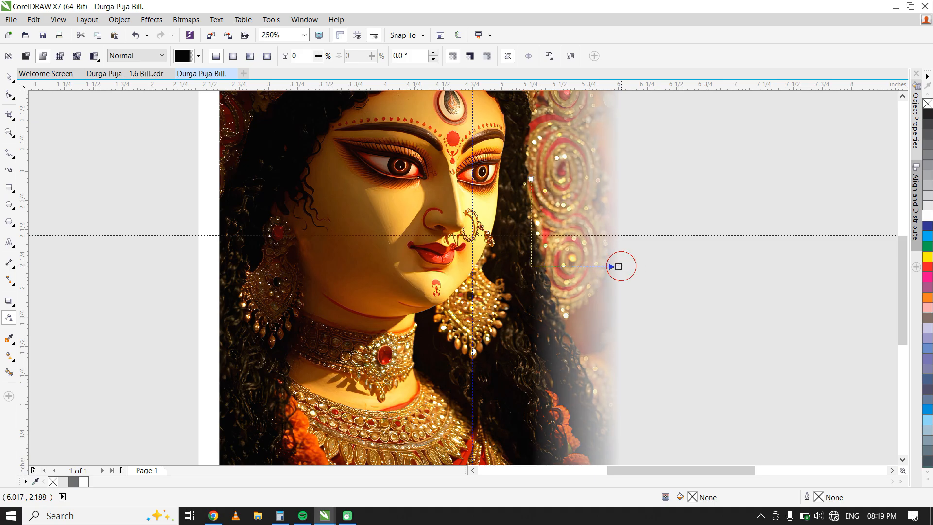
{"action": "key", "text": "space"}
{"action": "scroll", "coordinate": [525, 252], "scroll_direction": "down", "scroll_amount": 1}
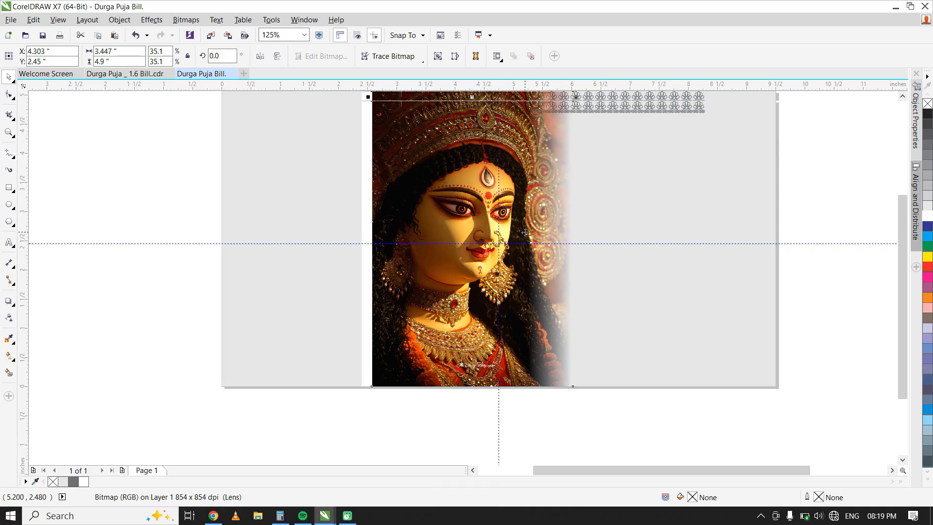
- Select the whole top ornamental border and bring it in front of the Durga photo
{"action": "scroll", "coordinate": [588, 110], "scroll_direction": "up", "scroll_amount": 1}
{"action": "left_click", "coordinate": [592, 101]}
{"action": "left_click_drag", "start_coordinate": [725, 102], "coordinate": [345, 173]}
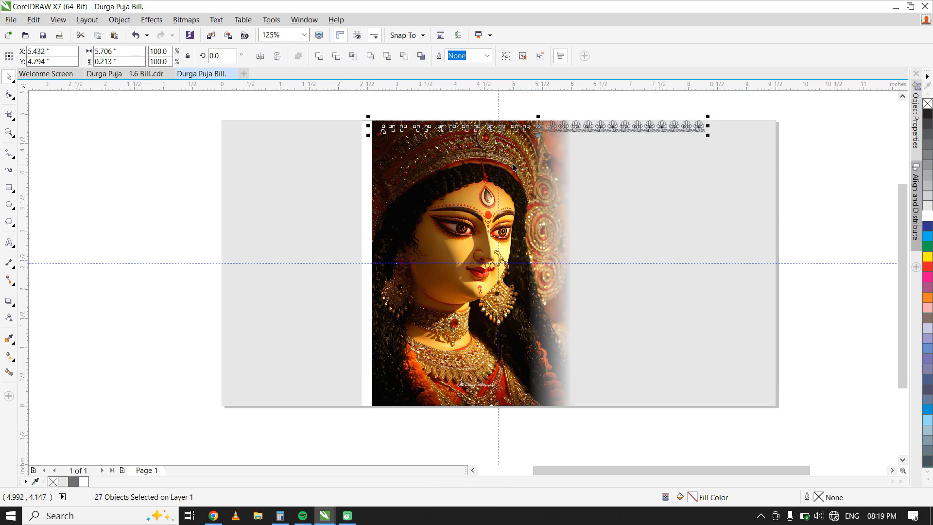
{"action": "key", "text": "ctrl+Home"}
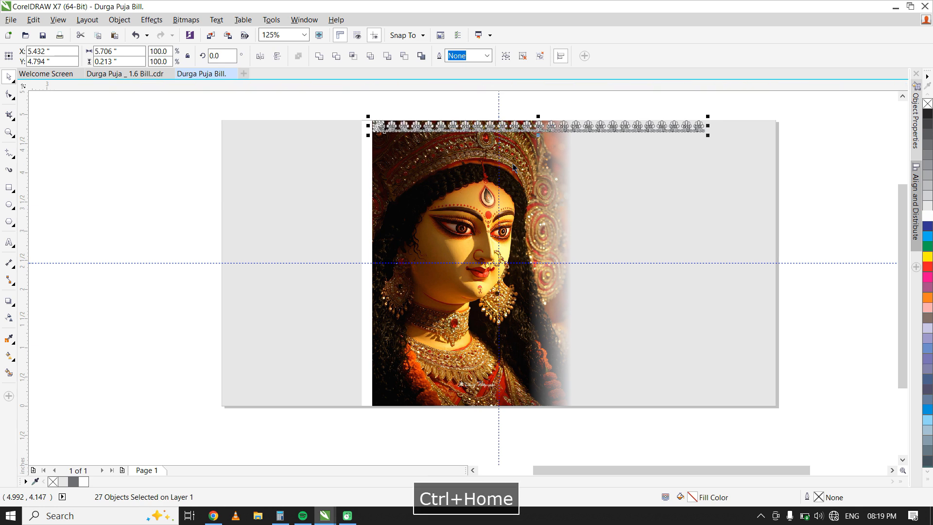
{"action": "left_click", "coordinate": [199, 226]}
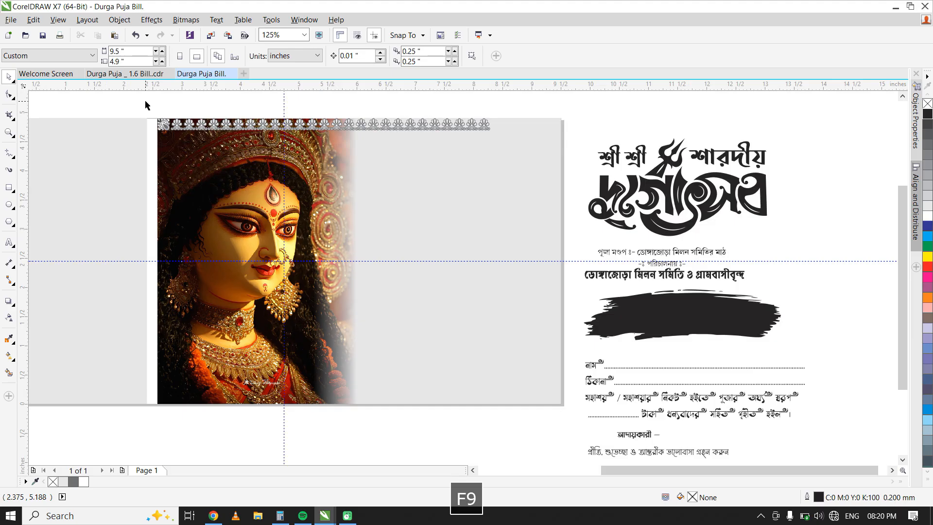
- Group the top ornamental border, place a copy straight below it, and mirror the copy vertically and horizontally
{"action": "left_click_drag", "start_coordinate": [122, 99], "coordinate": [513, 150]}
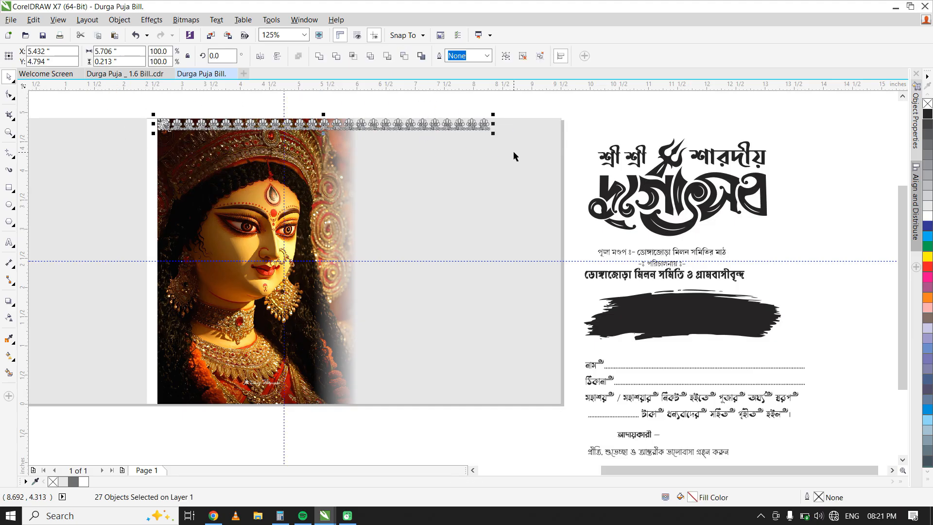
{"action": "key", "text": "ctrl+g"}
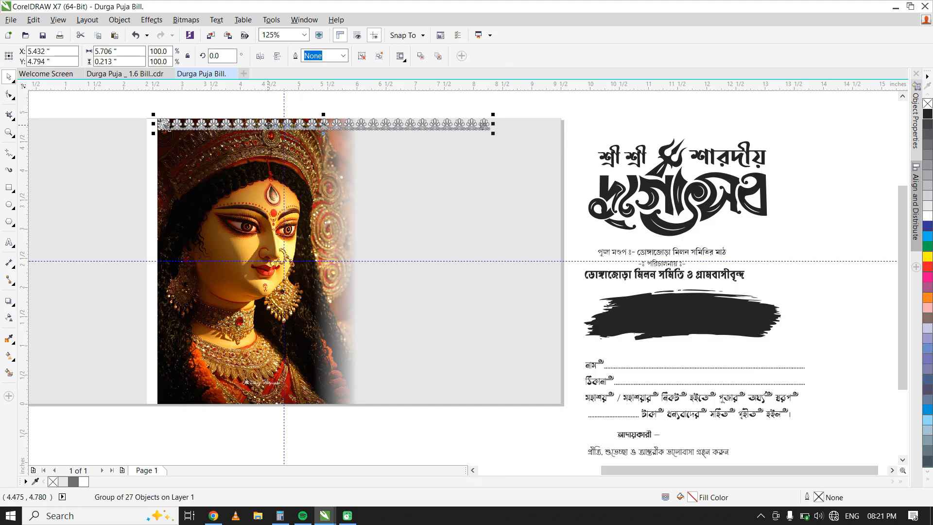
{"action": "left_click_drag", "start_coordinate": [274, 127], "coordinate": [274, 333]}
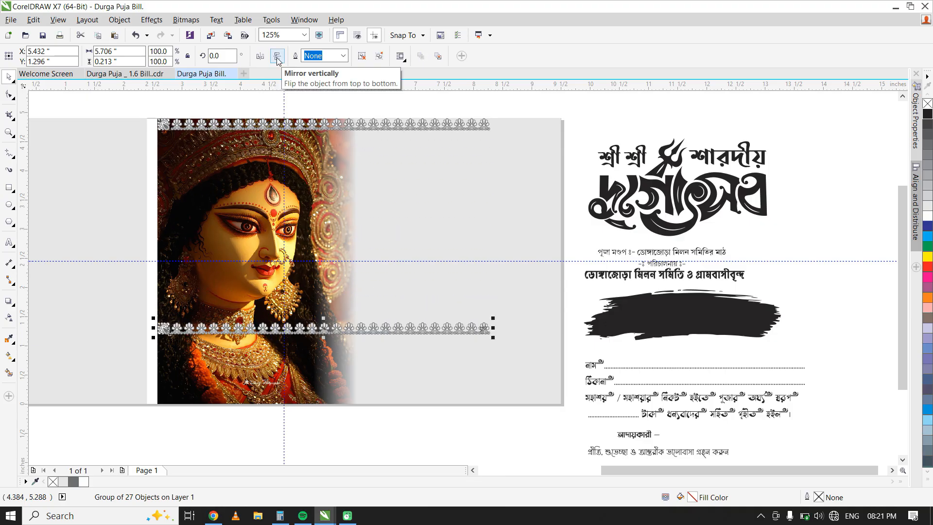
{"action": "left_click", "coordinate": [260, 57]}
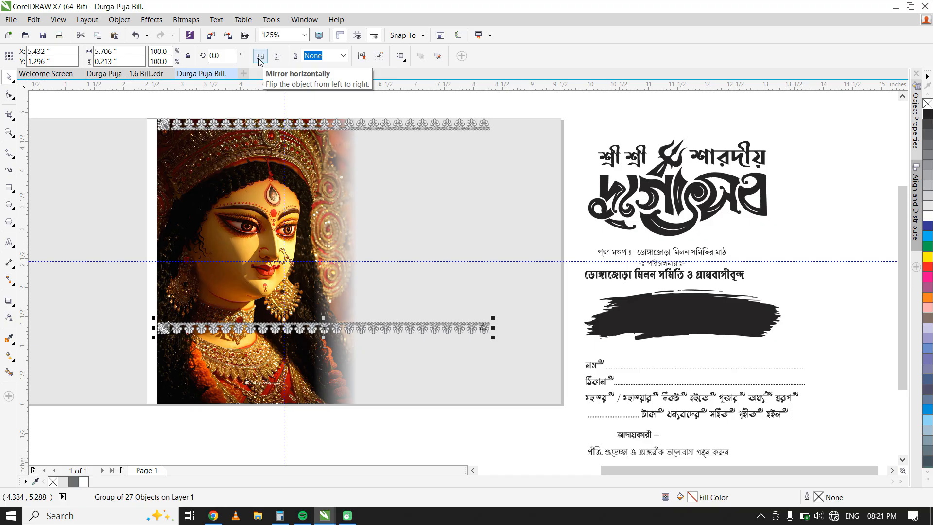
{"action": "left_click", "coordinate": [260, 57]}
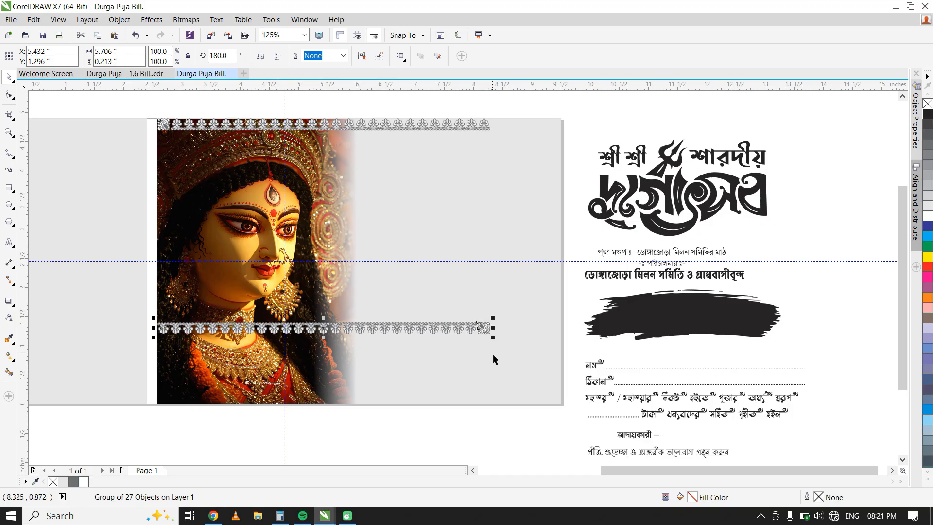
- Align the mirrored border copy to the bottom-right corner of the right grey panel
{"action": "left_click", "coordinate": [504, 367], "text": "shift"}
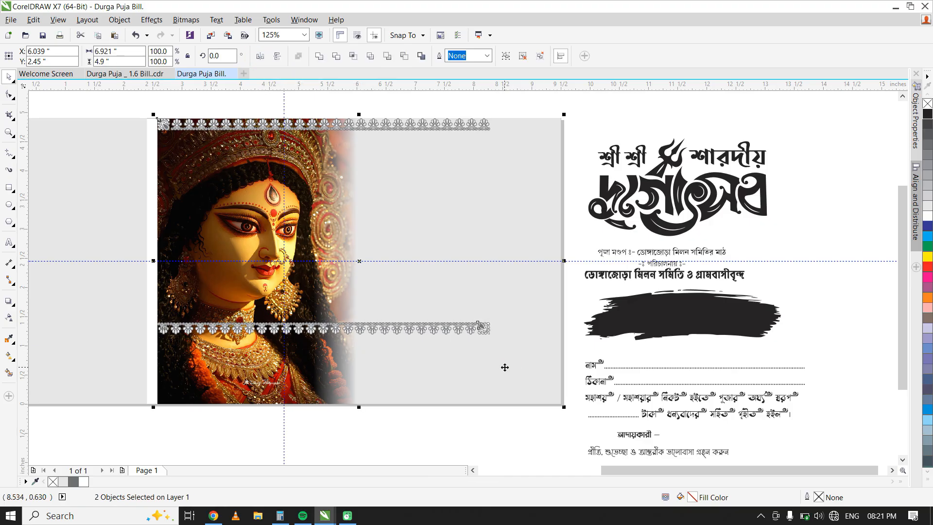
{"action": "key", "text": "b"}
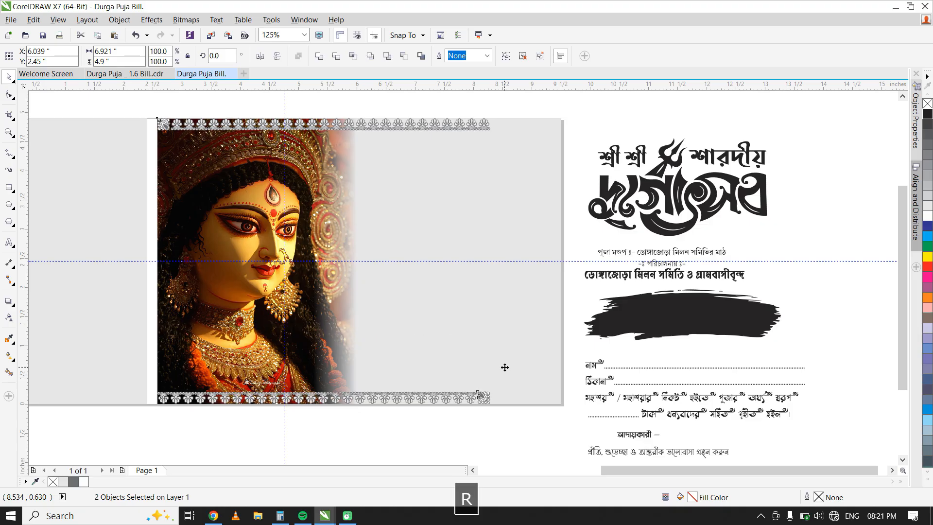
{"action": "key", "text": "r"}
{"action": "left_click", "coordinate": [574, 357]}
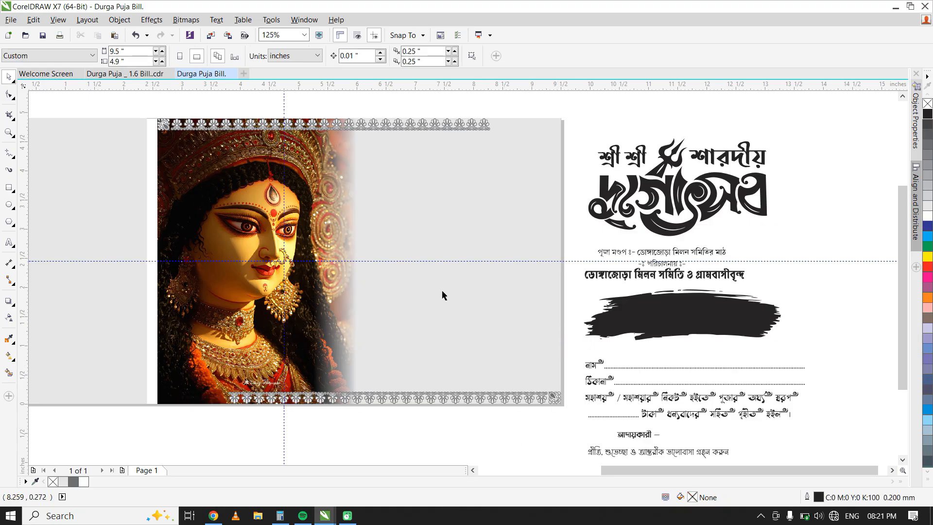
- Move the Bengali Durgotsab title lettering onto the right panel, beside the photo and just below the top border
{"action": "scroll", "coordinate": [436, 270], "scroll_direction": "down", "scroll_amount": 1}
{"action": "left_click", "coordinate": [680, 182]}
{"action": "left_click_drag", "start_coordinate": [681, 178], "coordinate": [430, 179]}
{"action": "scroll", "coordinate": [430, 180], "scroll_direction": "up", "scroll_amount": 3}
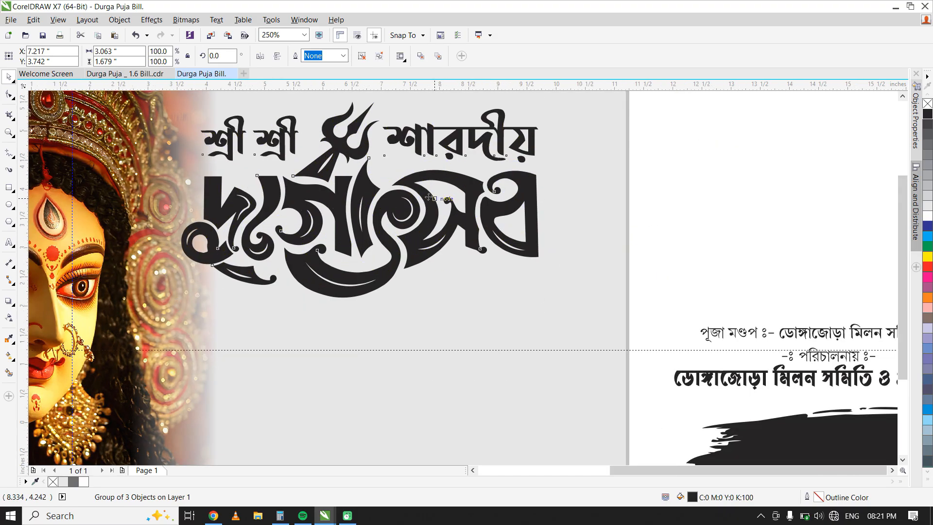
{"action": "scroll", "coordinate": [617, 179], "scroll_direction": "down", "scroll_amount": 2}
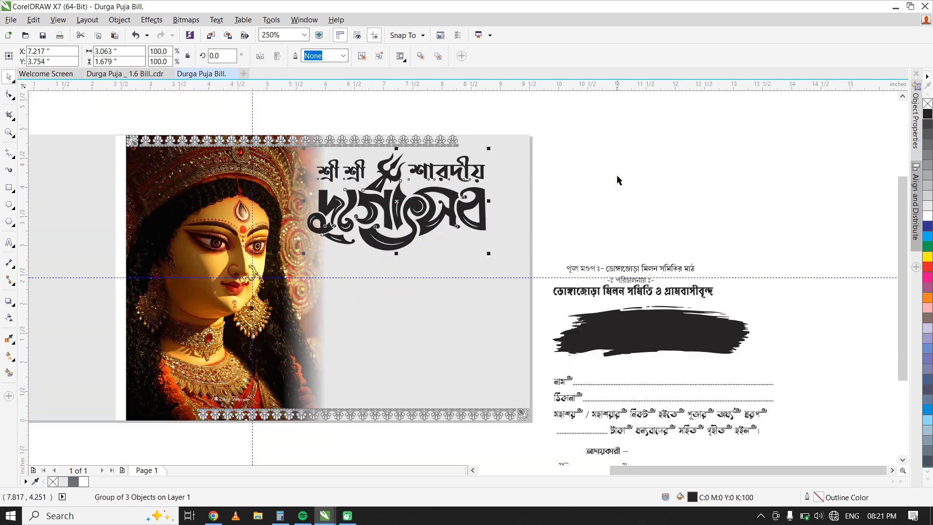
{"action": "left_click", "coordinate": [581, 235]}
- Move the black brush stroke below the title lettering and centre it horizontally with the title
{"action": "scroll", "coordinate": [605, 326], "scroll_direction": "up", "scroll_amount": 2}
{"action": "left_click", "coordinate": [634, 317]}
{"action": "scroll", "coordinate": [442, 329], "scroll_direction": "down", "scroll_amount": 6}
{"action": "mouse_move", "coordinate": [633, 317]}
{"action": "left_mouse_down"}
{"action": "mouse_move", "coordinate": [442, 329]}
{"action": "mouse_move", "coordinate": [365, 271]}
{"action": "mouse_move", "coordinate": [405, 243]}
{"action": "left_mouse_up"}
{"action": "scroll", "coordinate": [364, 267], "scroll_direction": "up", "scroll_amount": 3}
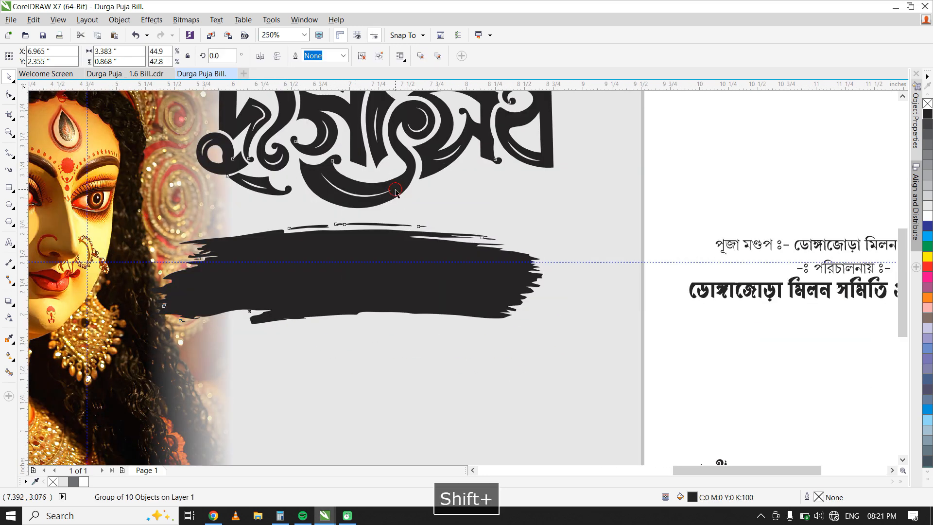
{"action": "left_click", "coordinate": [396, 192], "text": "shift"}
{"action": "key", "text": "c"}
{"action": "left_click", "coordinate": [430, 242]}
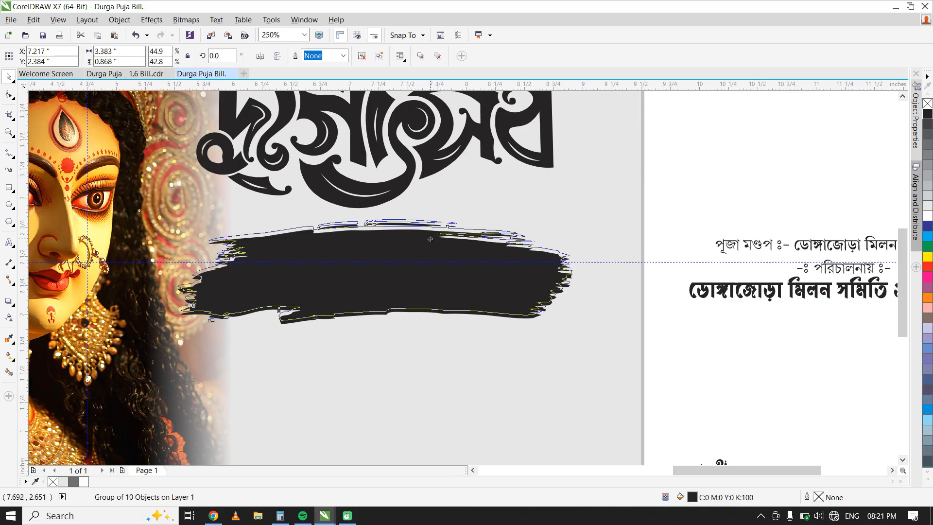
- Group the three Bengali venue and organiser lines, move them onto the brush stroke, fill them white and bring them to the front
{"action": "scroll", "coordinate": [635, 204], "scroll_direction": "down", "scroll_amount": 2}
{"action": "left_click", "coordinate": [635, 226]}
{"action": "left_click", "coordinate": [639, 249]}
{"action": "left_click", "coordinate": [643, 258], "text": "shift"}
{"action": "left_click", "coordinate": [632, 268], "text": "shift"}
{"action": "key", "text": "ctrl+g"}
{"action": "mouse_move", "coordinate": [618, 262]}
{"action": "left_mouse_down"}
{"action": "mouse_move", "coordinate": [470, 285]}
{"action": "mouse_move", "coordinate": [400, 262]}
{"action": "left_mouse_up"}
{"action": "scroll", "coordinate": [440, 278], "scroll_direction": "up", "scroll_amount": 2}
{"action": "key", "text": "ctrl+Home"}
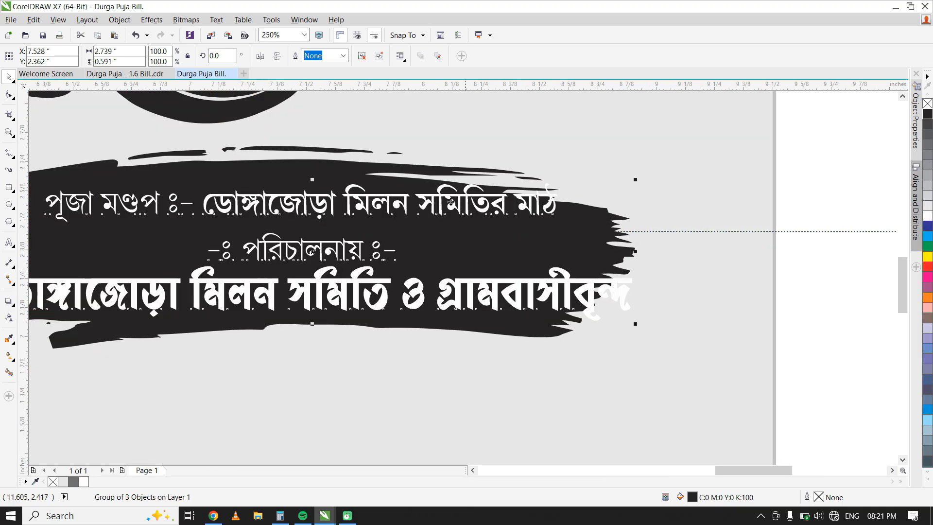
- Centre the white text group horizontally and vertically on the black brush stroke
{"action": "scroll", "coordinate": [539, 245], "scroll_direction": "up", "scroll_amount": 2}
{"action": "left_click", "coordinate": [440, 204], "text": "shift"}
{"action": "key", "text": "c"}
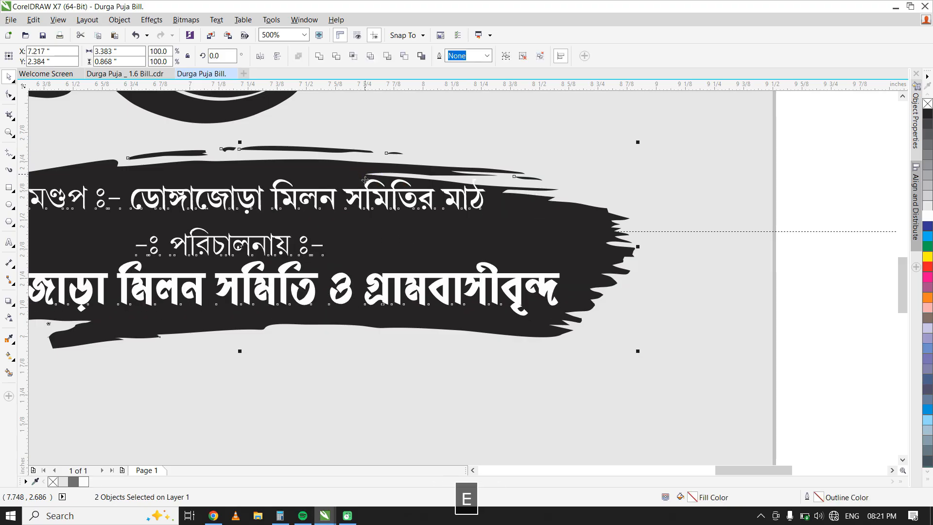
{"action": "scroll", "coordinate": [698, 167], "scroll_direction": "down", "scroll_amount": 2}
{"action": "left_click", "coordinate": [698, 166]}
{"action": "left_click", "coordinate": [340, 229]}
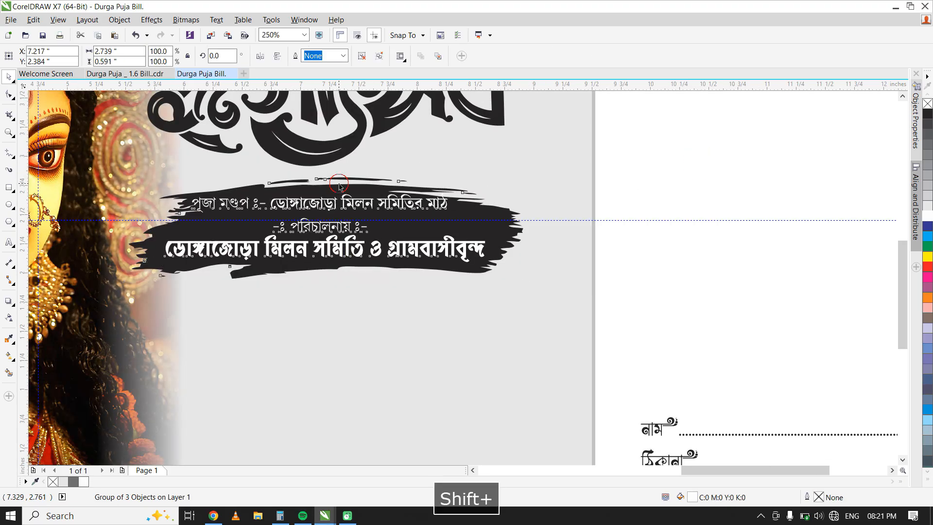
{"action": "left_click", "coordinate": [342, 190], "text": "shift"}
{"action": "scroll", "coordinate": [350, 197], "scroll_direction": "down", "scroll_amount": 2}
- Move the name, address and donation text block with dotted lines onto the panel, between the brush stroke and the bottom border
{"action": "left_click", "coordinate": [566, 233]}
{"action": "left_click_drag", "start_coordinate": [513, 318], "coordinate": [270, 265]}
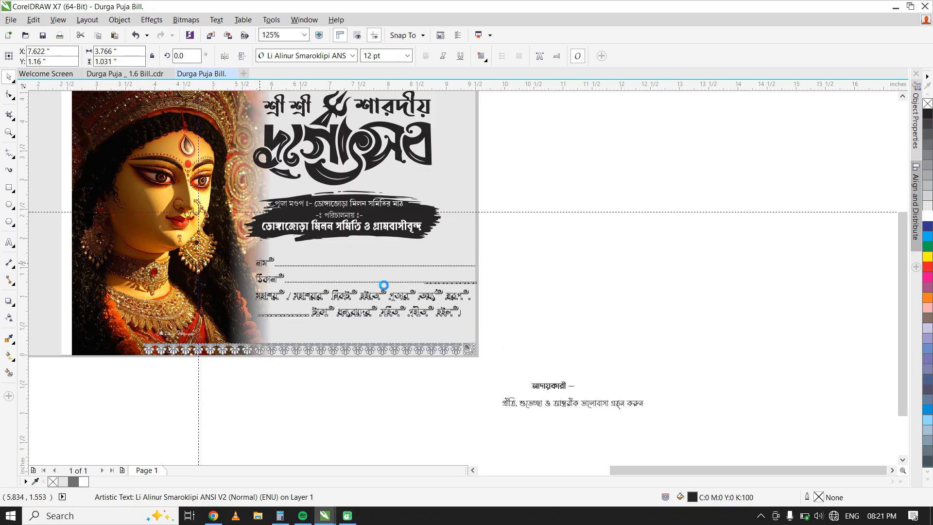
{"action": "scroll", "coordinate": [396, 295], "scroll_direction": "up", "scroll_amount": 2}
{"action": "left_click_drag", "start_coordinate": [402, 301], "coordinate": [391, 292]}
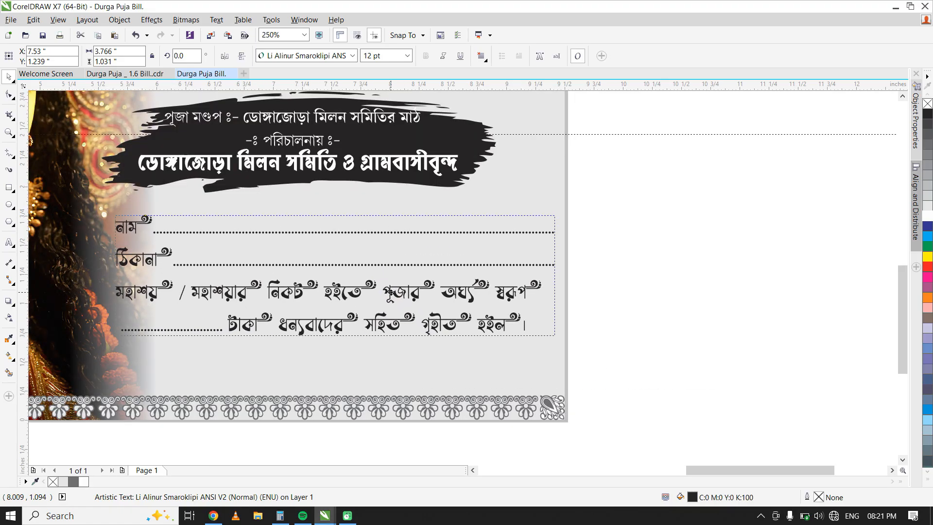
{"action": "left_click_drag", "start_coordinate": [391, 292], "coordinate": [388, 291]}
{"action": "left_click_drag", "start_coordinate": [380, 292], "coordinate": [376, 291]}
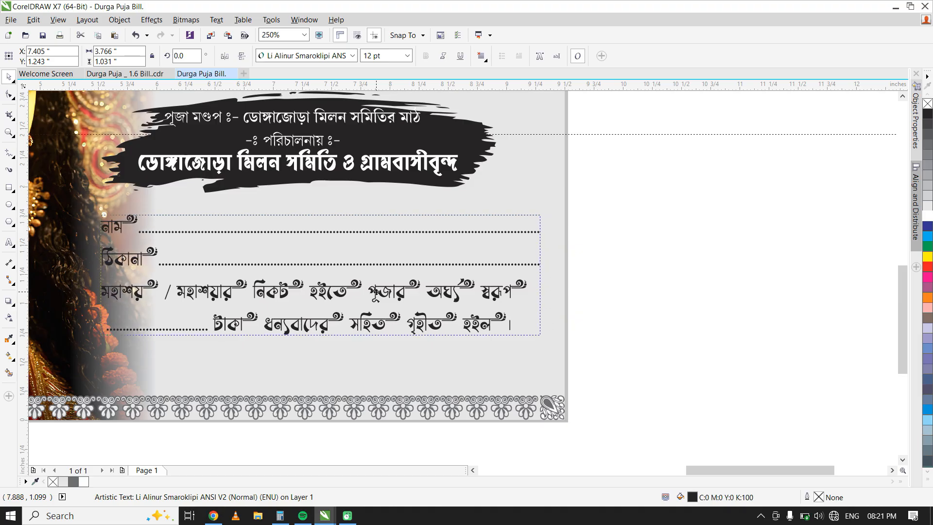
{"action": "left_click", "coordinate": [651, 260]}
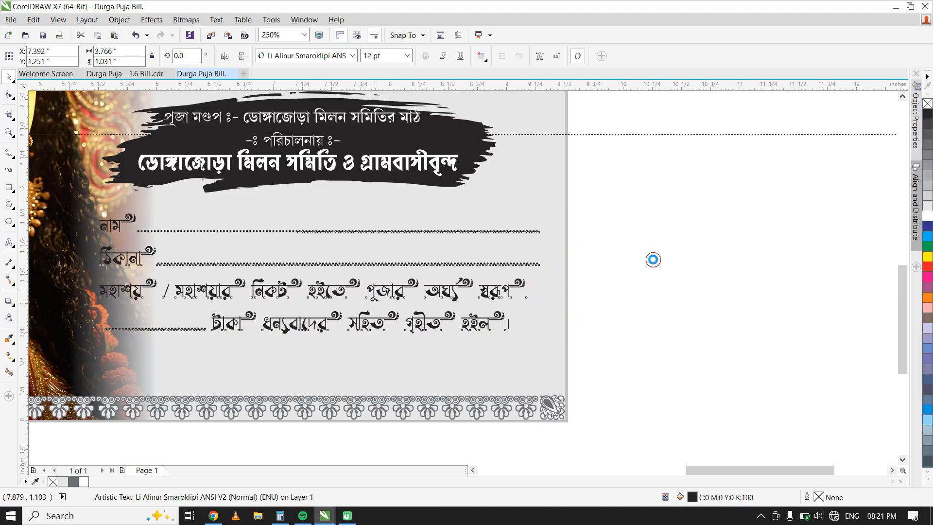
{"action": "scroll", "coordinate": [415, 275], "scroll_direction": "down", "scroll_amount": 2}
{"action": "scroll", "coordinate": [452, 383], "scroll_direction": "up", "scroll_amount": 2}
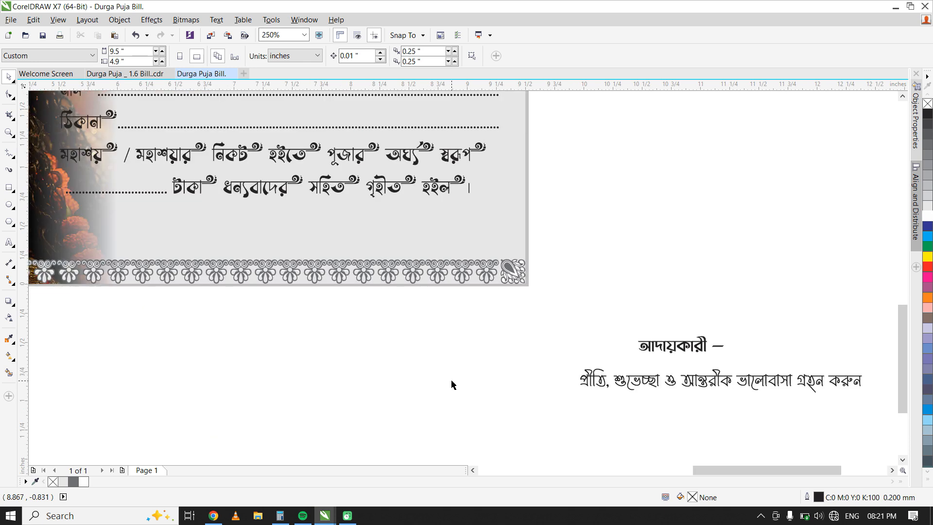
- Move the আদায়কারী – label and the greeting line onto the panel, stacked between the donation text and the bottom border
{"action": "left_click_drag", "start_coordinate": [651, 347], "coordinate": [271, 220]}
{"action": "left_click", "coordinate": [528, 323]}
{"action": "left_click_drag", "start_coordinate": [591, 381], "coordinate": [250, 237]}
{"action": "scroll", "coordinate": [434, 241], "scroll_direction": "up", "scroll_amount": 2}
{"action": "left_click_drag", "start_coordinate": [433, 240], "coordinate": [433, 246]}
{"action": "scroll", "coordinate": [476, 250], "scroll_direction": "down", "scroll_amount": 2}
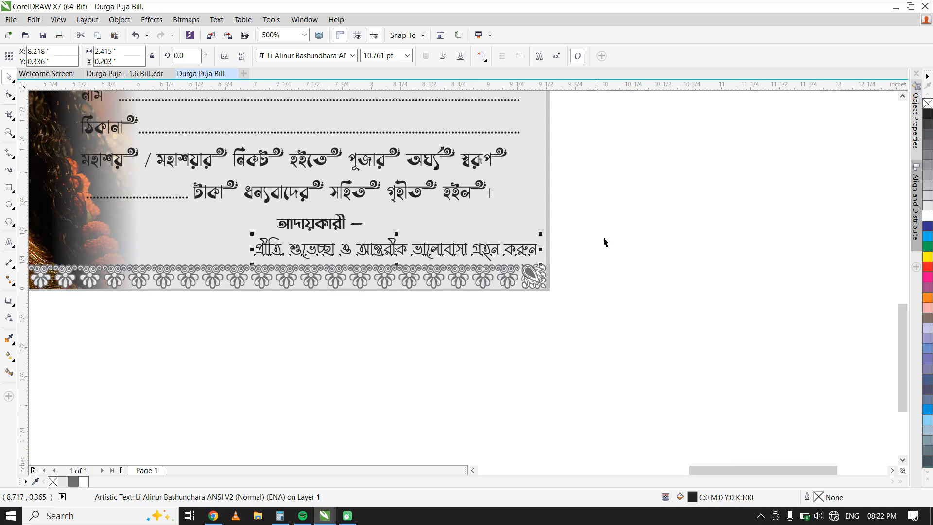
{"action": "left_click", "coordinate": [603, 236]}
{"action": "scroll", "coordinate": [342, 235], "scroll_direction": "up", "scroll_amount": 2}
- Draw a rectangle about 1.35 × 0.33 inches below the dotted amount line, beside the আদায়কারী label
{"action": "scroll", "coordinate": [341, 235], "scroll_direction": "down", "scroll_amount": 4}
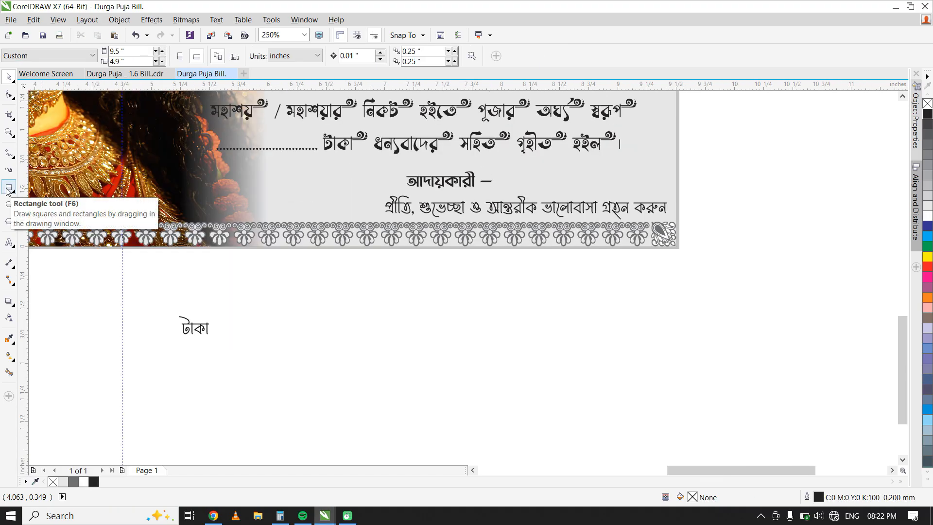
{"action": "left_click", "coordinate": [9, 187]}
{"action": "left_click_drag", "start_coordinate": [225, 166], "coordinate": [379, 212]}
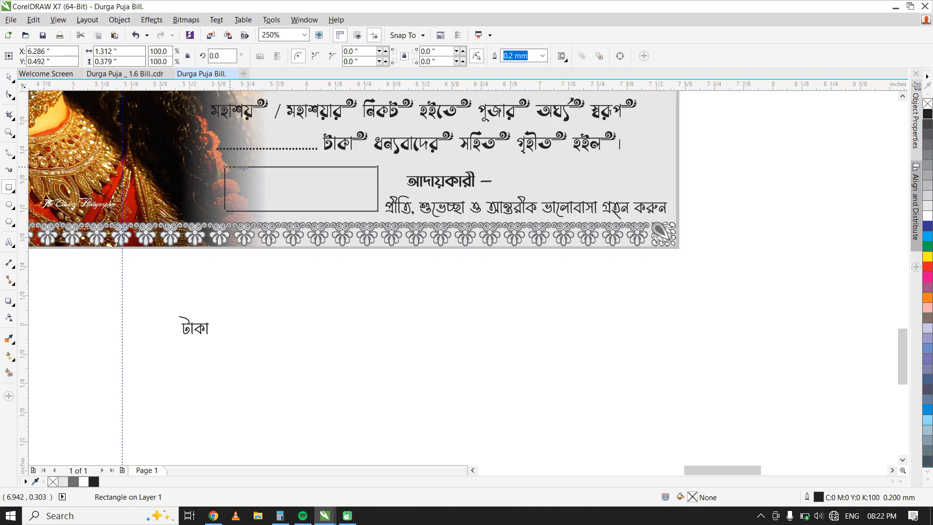
{"action": "scroll", "coordinate": [224, 189], "scroll_direction": "up", "scroll_amount": 2}
{"action": "left_click_drag", "start_coordinate": [217, 209], "coordinate": [209, 209]}
{"action": "key", "text": "F10"}
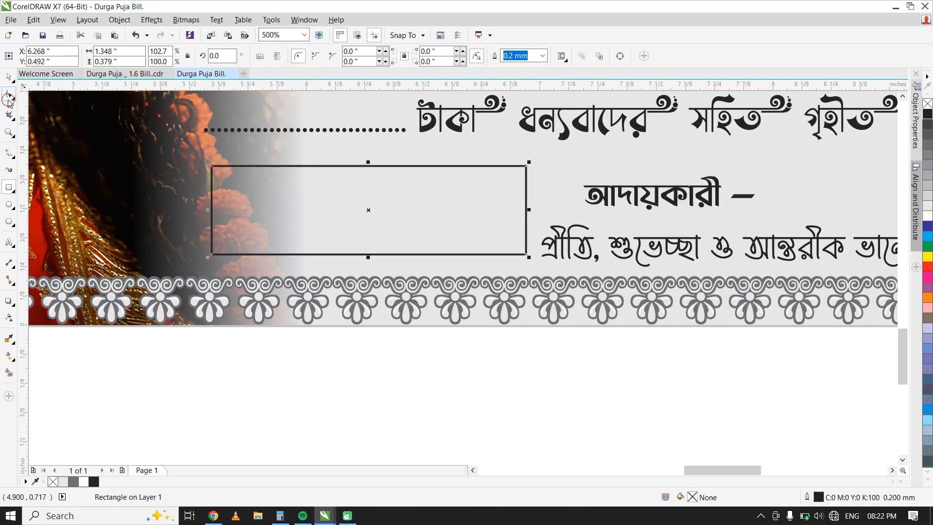
{"action": "key", "text": "space"}
{"action": "left_click_drag", "start_coordinate": [368, 257], "coordinate": [368, 246]}
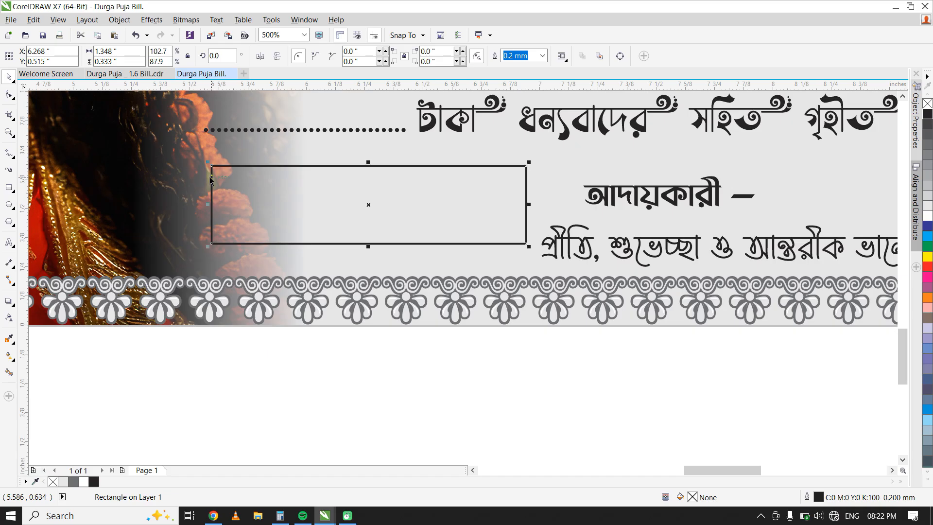
- Round all corners of the rectangle fully, to a radius of about 0.167 inch
{"action": "left_click", "coordinate": [7, 95]}
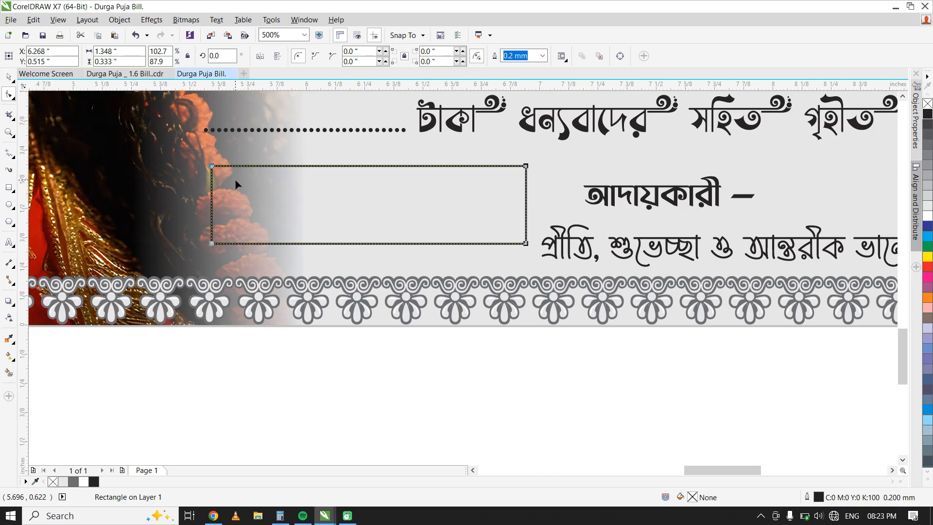
{"action": "left_click_drag", "start_coordinate": [212, 168], "coordinate": [233, 235]}
{"action": "scroll", "coordinate": [281, 228], "scroll_direction": "down", "scroll_amount": 4}
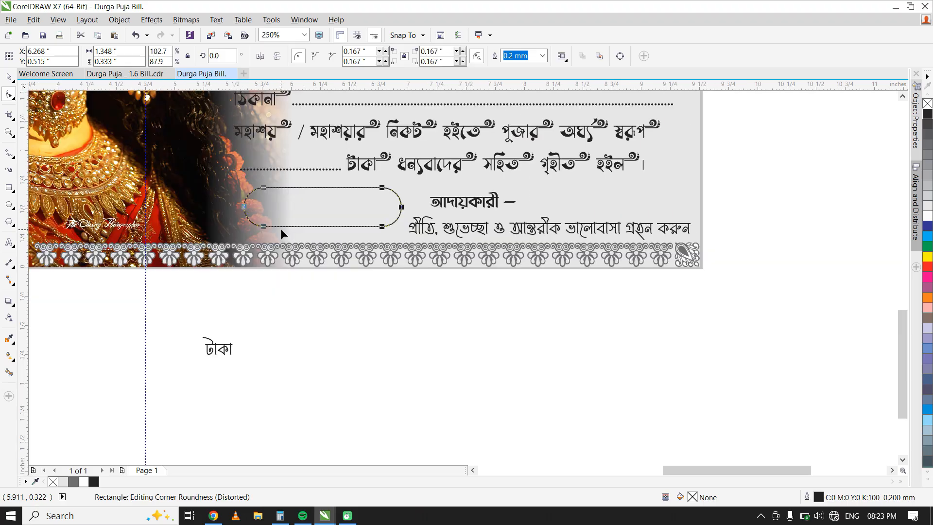
{"action": "key", "text": "space"}
{"action": "left_click", "coordinate": [277, 290]}
- Move the rounded box off the bill to the blank area beneath the page
{"action": "scroll", "coordinate": [317, 223], "scroll_direction": "up", "scroll_amount": 1}
{"action": "left_click", "coordinate": [312, 215]}
{"action": "scroll", "coordinate": [313, 215], "scroll_direction": "down", "scroll_amount": 2}
{"action": "left_click_drag", "start_coordinate": [312, 215], "coordinate": [305, 313]}
{"action": "left_click", "coordinate": [272, 298]}
- Draw a vertical line about 0.333 inch long across the rounded box near its left end and convert it to a curve
{"action": "scroll", "coordinate": [274, 298], "scroll_direction": "up", "scroll_amount": 6}
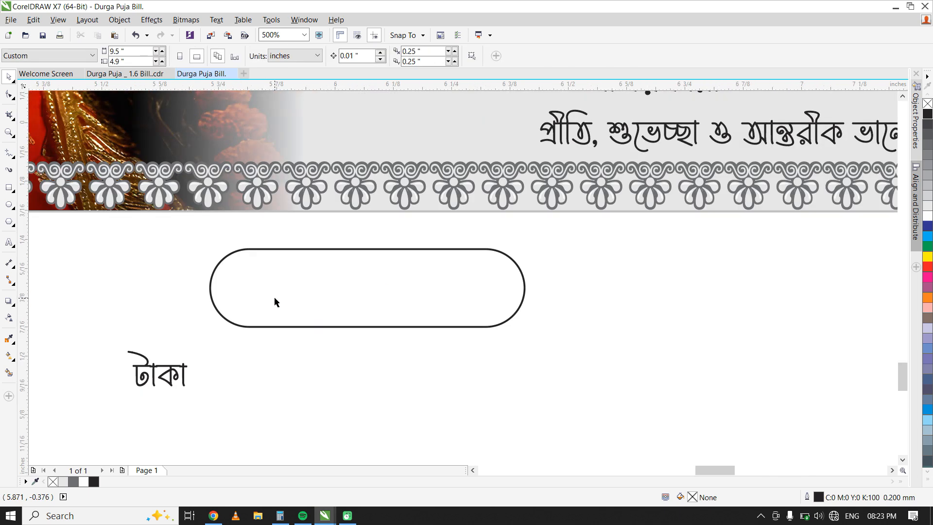
{"action": "left_click", "coordinate": [9, 154]}
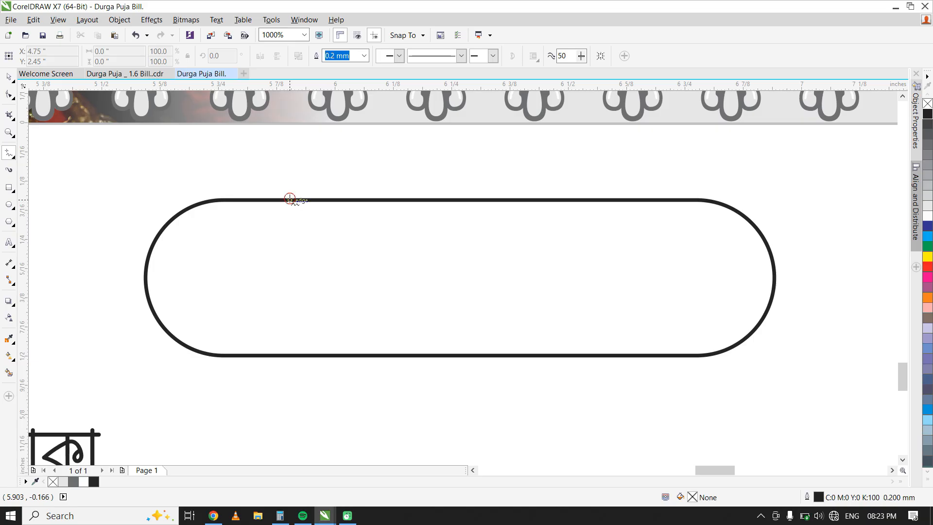
{"action": "left_click", "coordinate": [290, 356]}
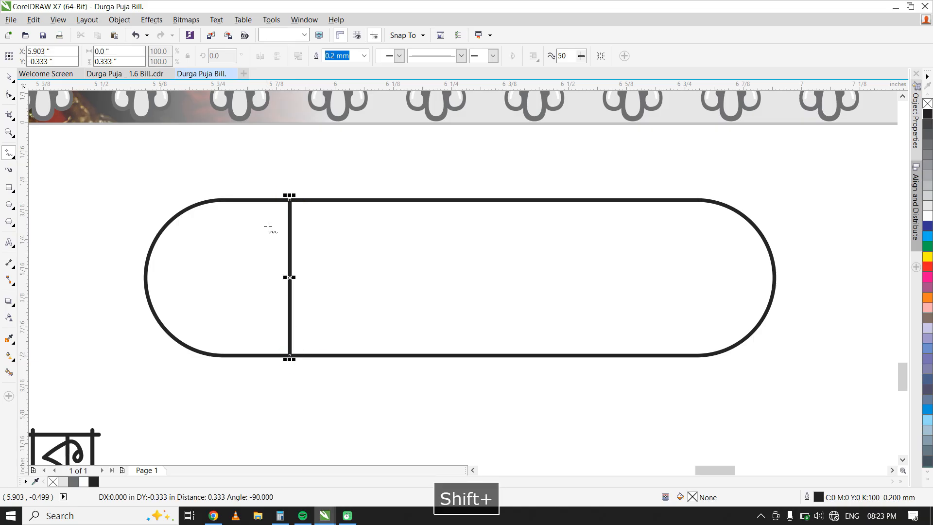
{"action": "key", "text": "F10"}
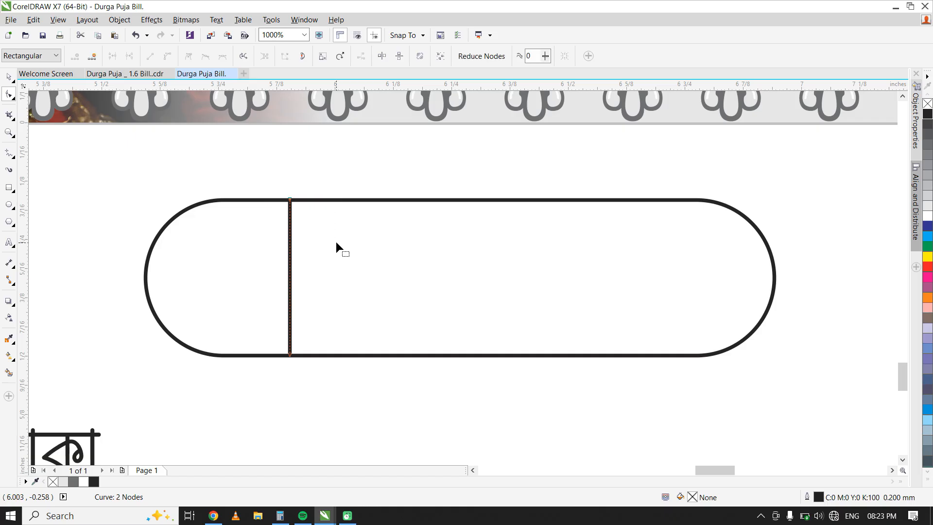
{"action": "key", "text": "ctrl+a"}
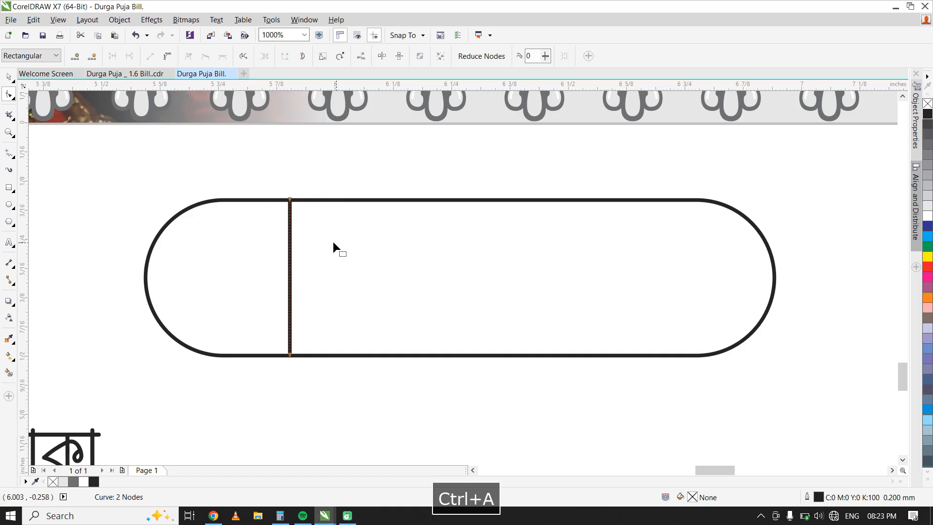
{"action": "left_click", "coordinate": [167, 56]}
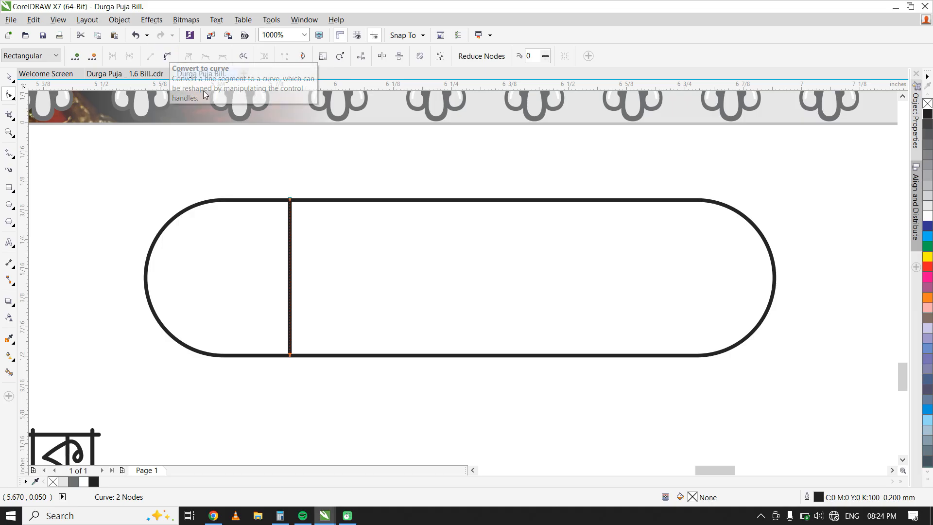
{"action": "left_click", "coordinate": [339, 173]}
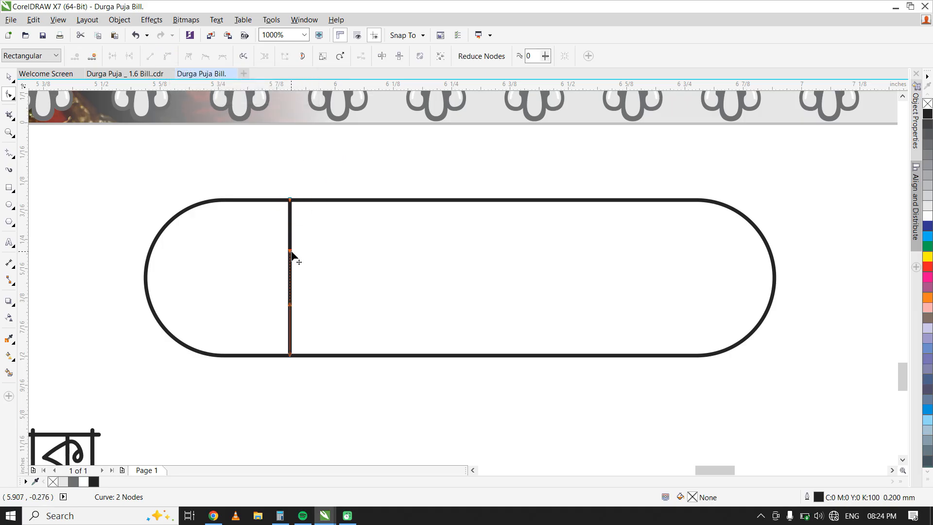
- Bend the dividing line into a smooth S-curve, bulging right in its upper half and left in its lower half
{"action": "left_click_drag", "start_coordinate": [290, 251], "coordinate": [354, 299]}
{"action": "left_click_drag", "start_coordinate": [291, 302], "coordinate": [227, 304]}
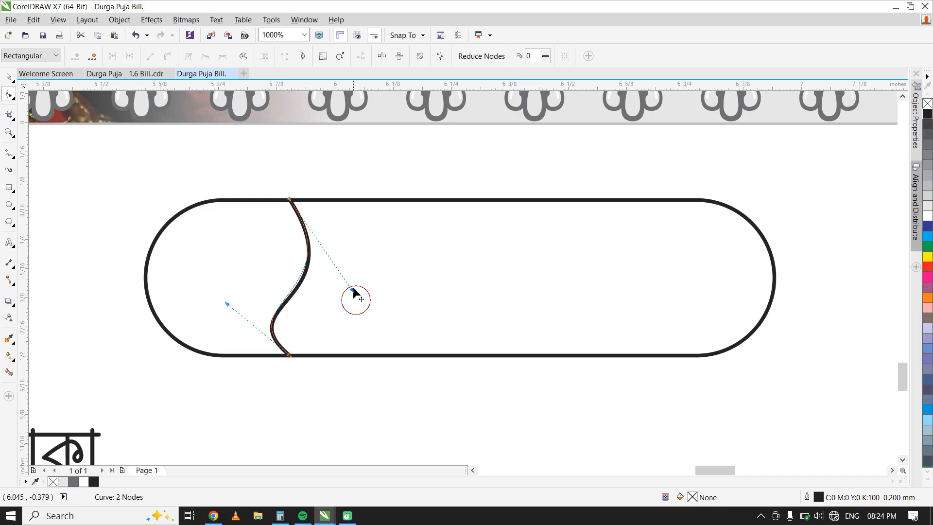
{"action": "left_click_drag", "start_coordinate": [354, 299], "coordinate": [352, 276]}
{"action": "left_click_drag", "start_coordinate": [229, 305], "coordinate": [242, 290]}
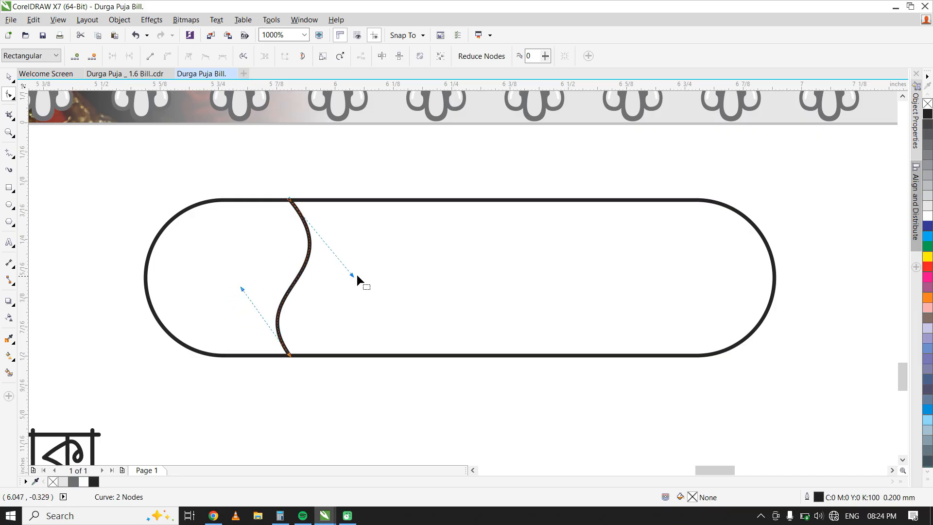
{"action": "left_click_drag", "start_coordinate": [354, 275], "coordinate": [355, 265]}
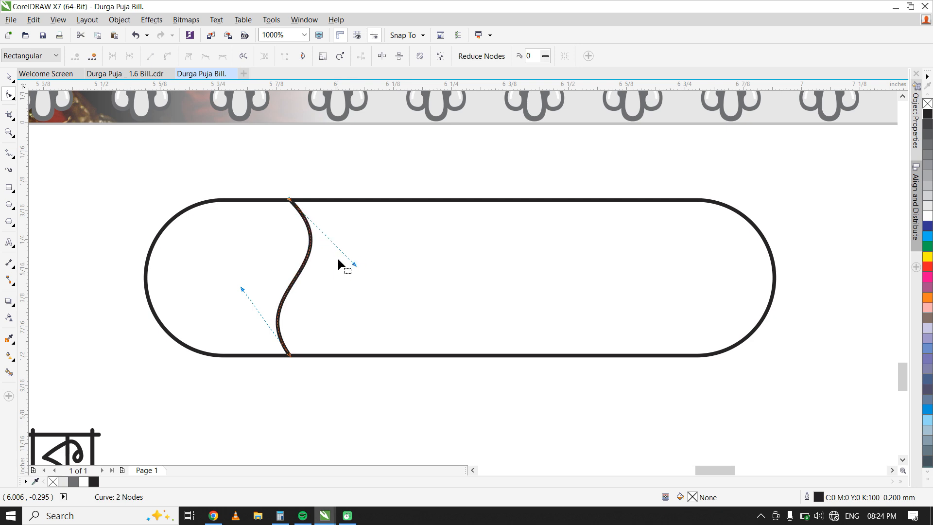
{"action": "left_click_drag", "start_coordinate": [243, 291], "coordinate": [236, 288]}
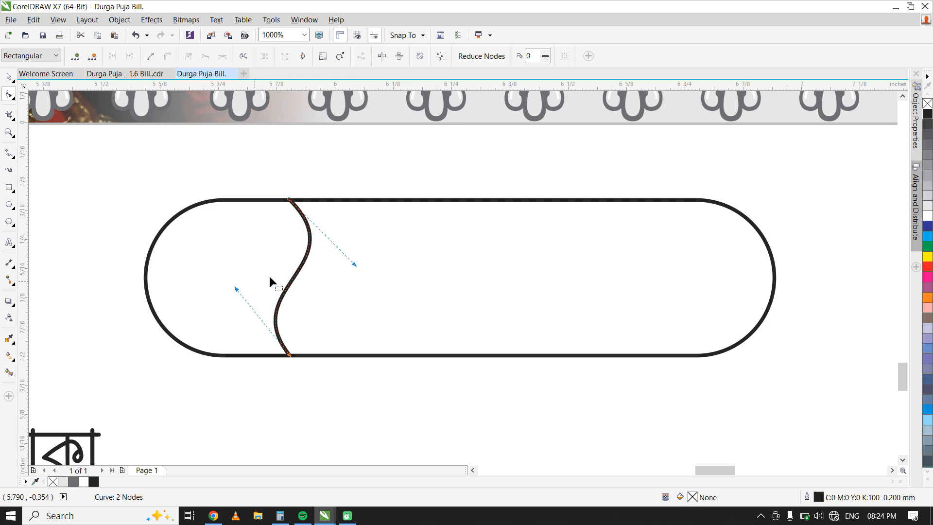
{"action": "key", "text": "space"}
{"action": "scroll", "coordinate": [312, 248], "scroll_direction": "down", "scroll_amount": 1}
{"action": "scroll", "coordinate": [298, 276], "scroll_direction": "up", "scroll_amount": 1}
{"action": "left_click", "coordinate": [284, 338]}
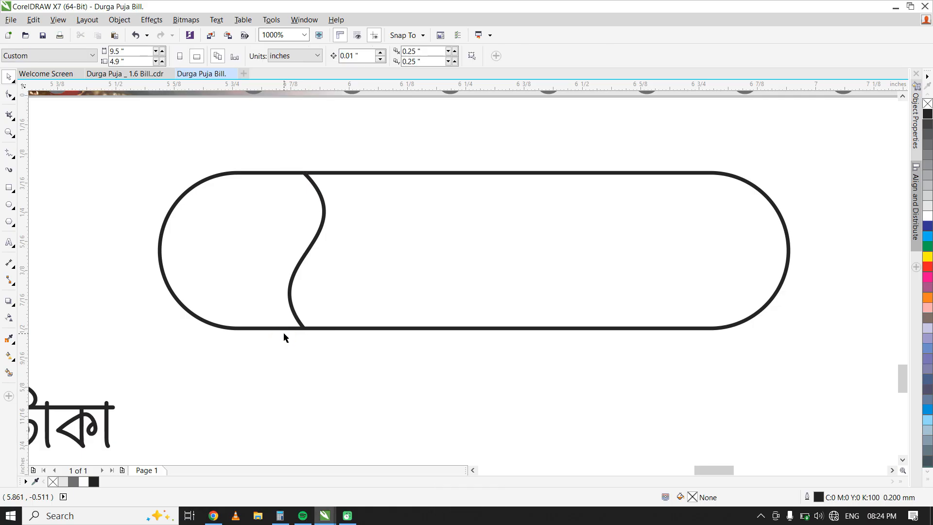
- Create a filled shape from the area of the rounded box left of the S-curve with Smart Fill, keeping it in place
{"action": "left_click", "coordinate": [9, 374]}
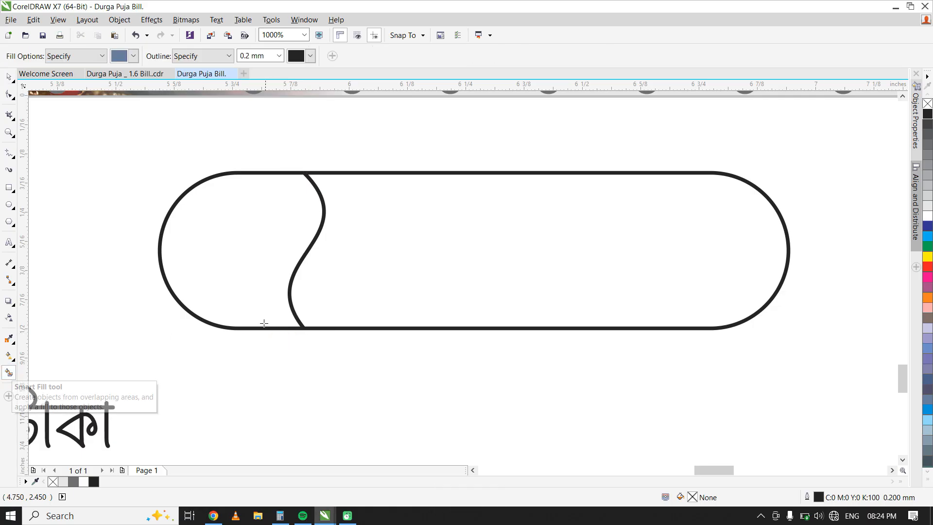
{"action": "left_click", "coordinate": [237, 293]}
{"action": "left_click", "coordinate": [8, 78]}
{"action": "left_click", "coordinate": [104, 131]}
{"action": "left_click_drag", "start_coordinate": [322, 203], "coordinate": [338, 209]}
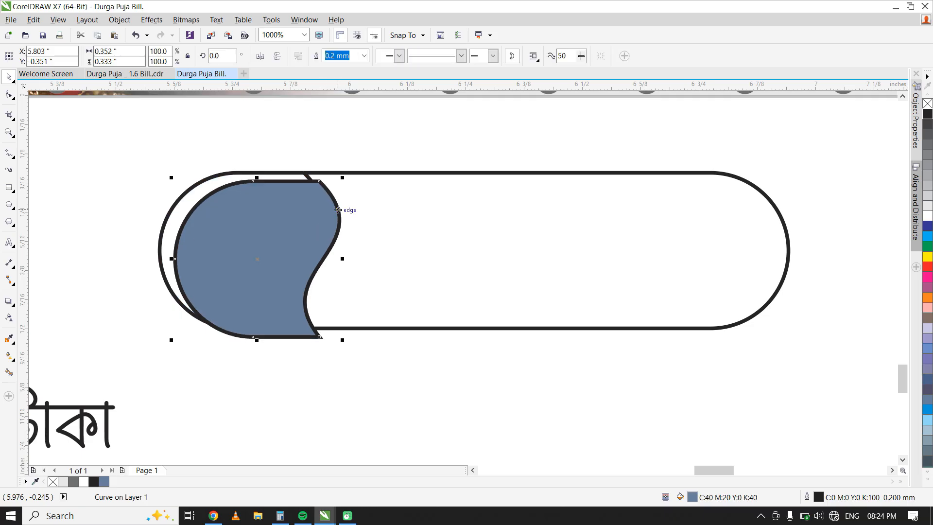
{"action": "key", "text": "ctrl+z"}
- Cut the filled shape, delete the S-curve line beneath it, and paste the shape back in place
{"action": "key", "text": "ctrl+x"}
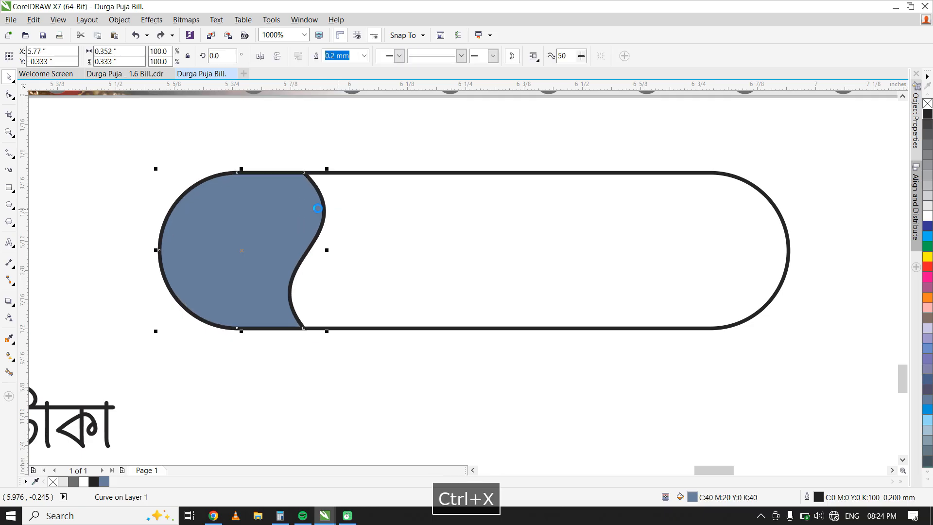
{"action": "left_click", "coordinate": [322, 198]}
{"action": "key", "text": "Delete"}
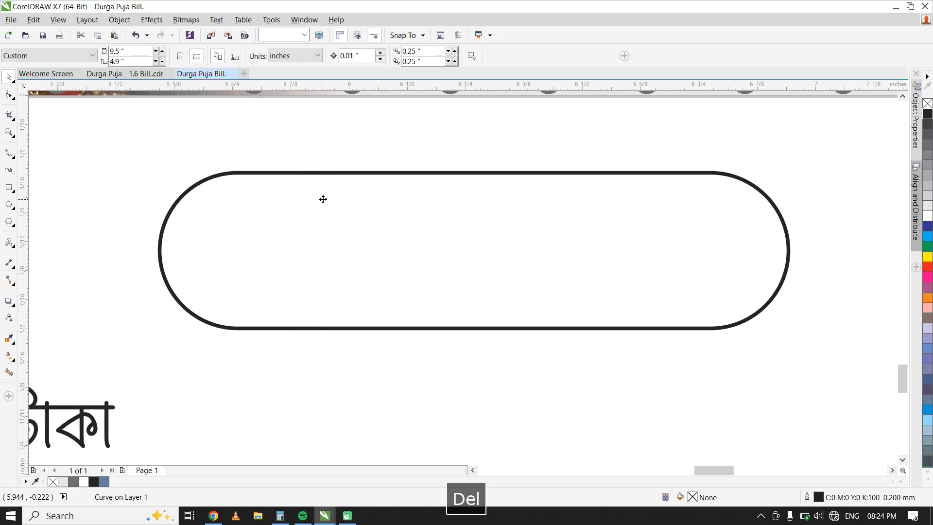
{"action": "key", "text": "ctrl+v"}
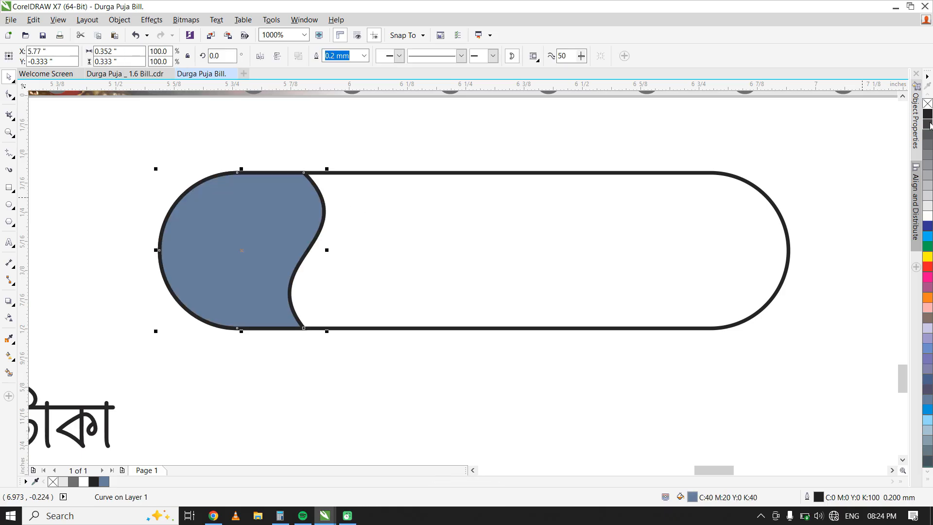
- Remove the outline of the filled left shape and fill it with 30% black
{"action": "right_click", "coordinate": [927, 105]}
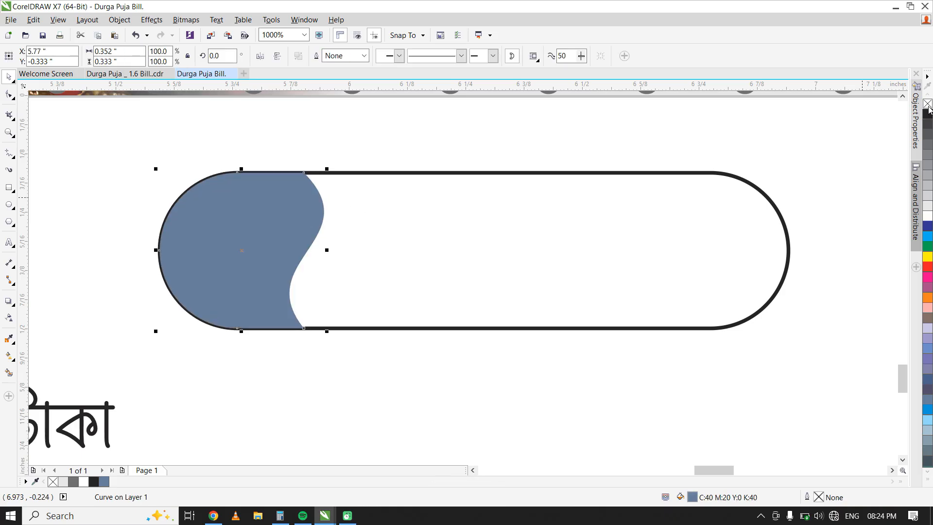
{"action": "left_click", "coordinate": [927, 187]}
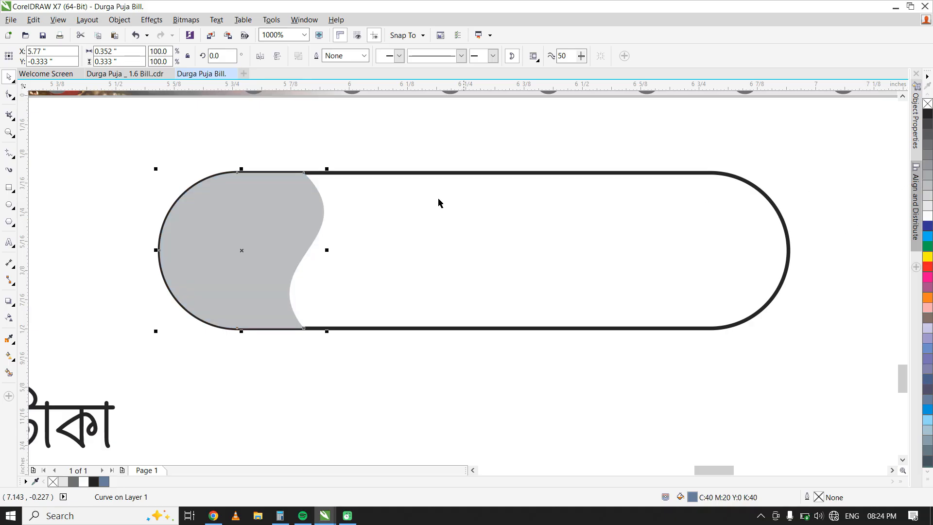
- Move the টাকা text onto the grey shape and bring it to the front
{"action": "scroll", "coordinate": [422, 229], "scroll_direction": "down", "scroll_amount": 1}
{"action": "left_click", "coordinate": [225, 318]}
{"action": "left_click_drag", "start_coordinate": [233, 314], "coordinate": [328, 234]}
{"action": "key", "text": "shift+Page_Down"}
{"action": "scroll", "coordinate": [354, 248], "scroll_direction": "up", "scroll_amount": 1}
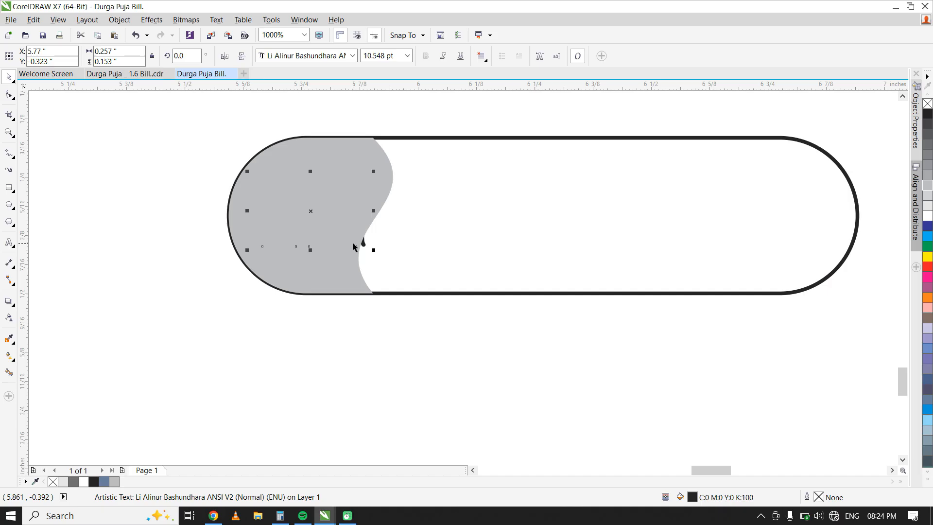
{"action": "key", "text": "ctrl+Home"}
{"action": "left_click", "coordinate": [327, 345]}
- Shift the grey shape's wavy right edge outward, widening the shape to about 0.395 inch
{"action": "left_click", "coordinate": [336, 256]}
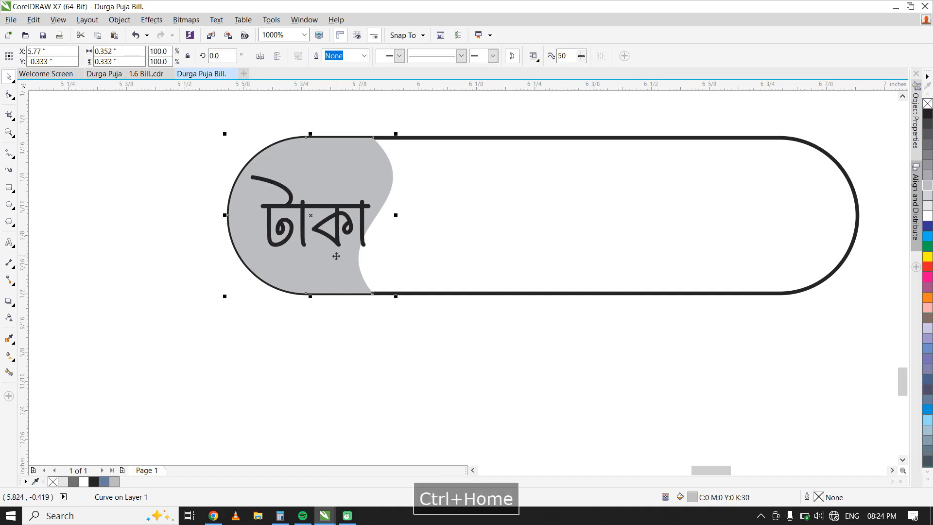
{"action": "left_click", "coordinate": [13, 97]}
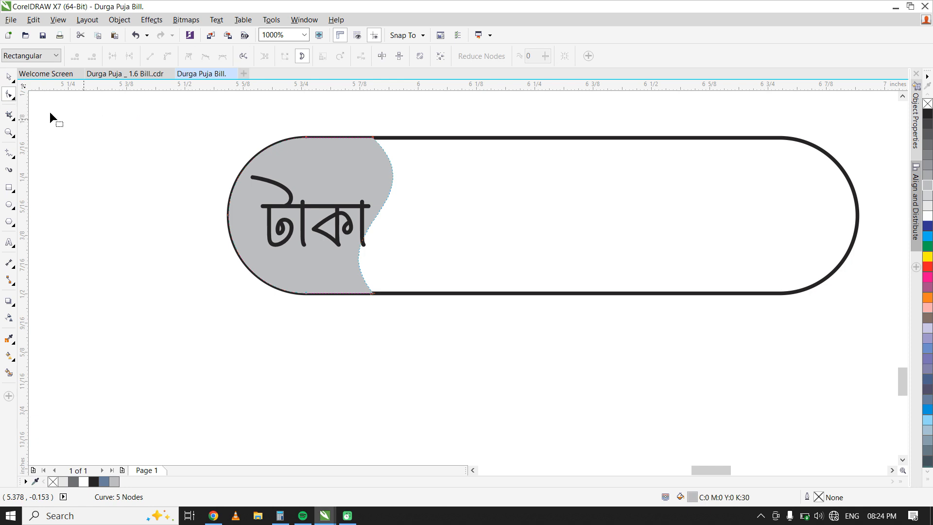
{"action": "left_click_drag", "start_coordinate": [333, 113], "coordinate": [383, 214]}
{"action": "left_click_drag", "start_coordinate": [373, 295], "coordinate": [393, 293]}
{"action": "key", "text": "space"}
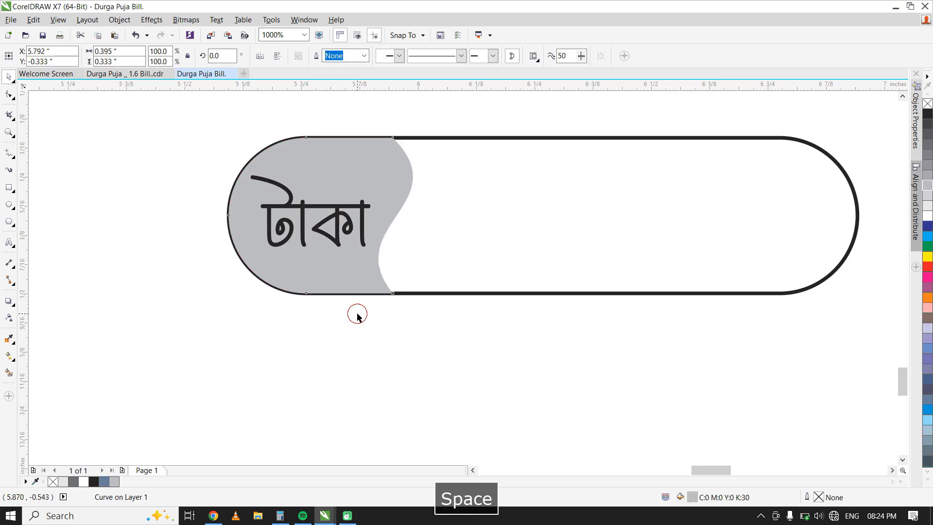
- Centre the টাকা text vertically on the grey shape
{"action": "scroll", "coordinate": [341, 208], "scroll_direction": "up", "scroll_amount": 1}
{"action": "left_click", "coordinate": [338, 196]}
{"action": "left_click", "coordinate": [332, 263], "text": "shift"}
{"action": "key", "text": "e"}
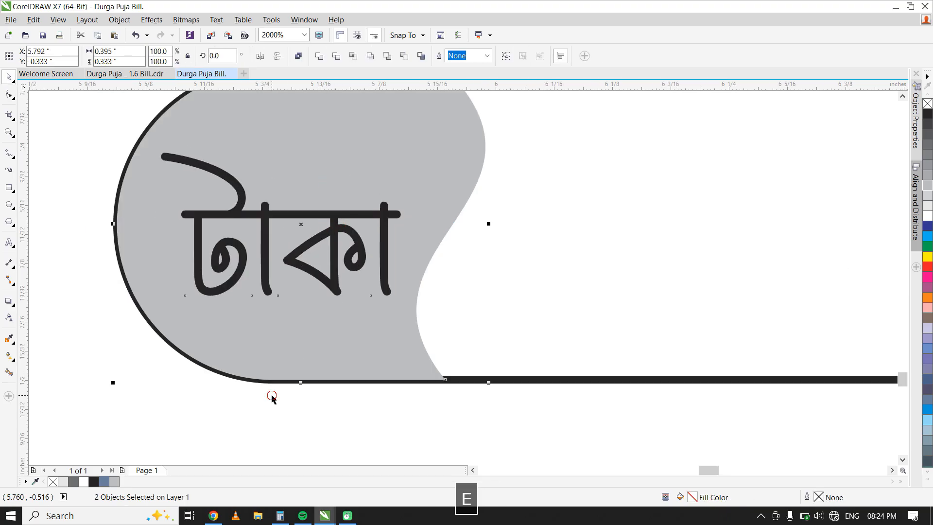
{"action": "left_click", "coordinate": [271, 399]}
- Move the complete amount box with its টাকা label under the dotted amount line and enlarge it to about 1.449 × 0.358 inches
{"action": "scroll", "coordinate": [272, 399], "scroll_direction": "down", "scroll_amount": 2}
{"action": "left_click_drag", "start_coordinate": [217, 339], "coordinate": [544, 124]}
{"action": "scroll", "coordinate": [587, 207], "scroll_direction": "down", "scroll_amount": 1}
{"action": "scroll", "coordinate": [554, 156], "scroll_direction": "up", "scroll_amount": 1}
{"action": "left_click_drag", "start_coordinate": [563, 188], "coordinate": [585, 216]}
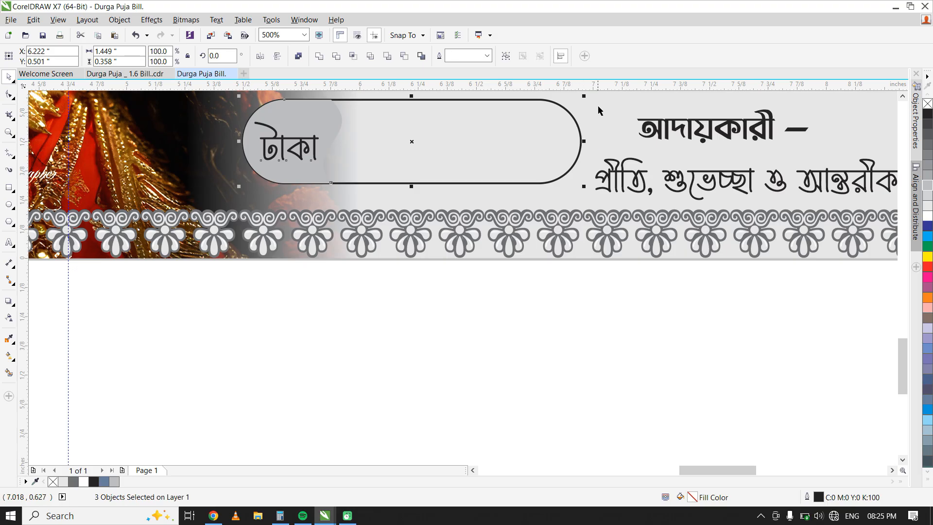
{"action": "scroll", "coordinate": [538, 268], "scroll_direction": "up", "scroll_amount": 2}
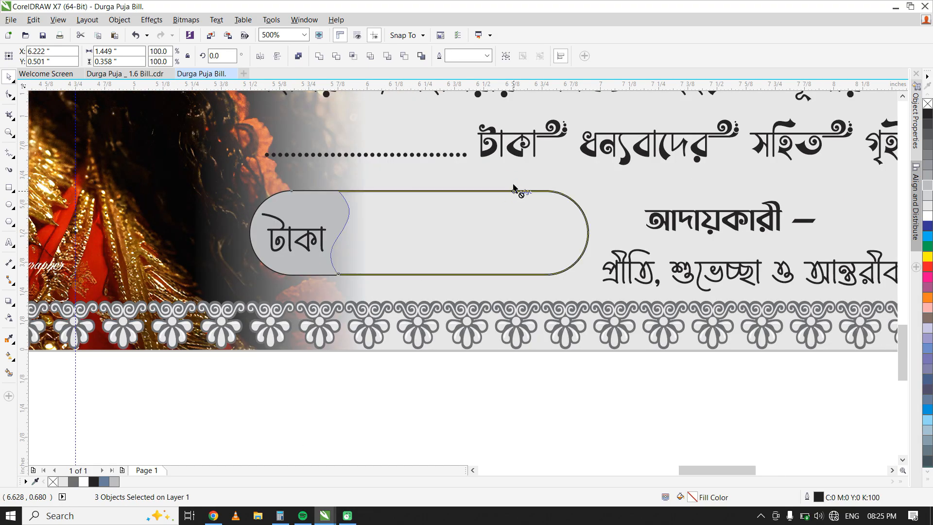
- Fill the wavy shape behind the টাকা label with a darker grey
{"action": "key", "text": "Escape"}
{"action": "left_click", "coordinate": [316, 217]}
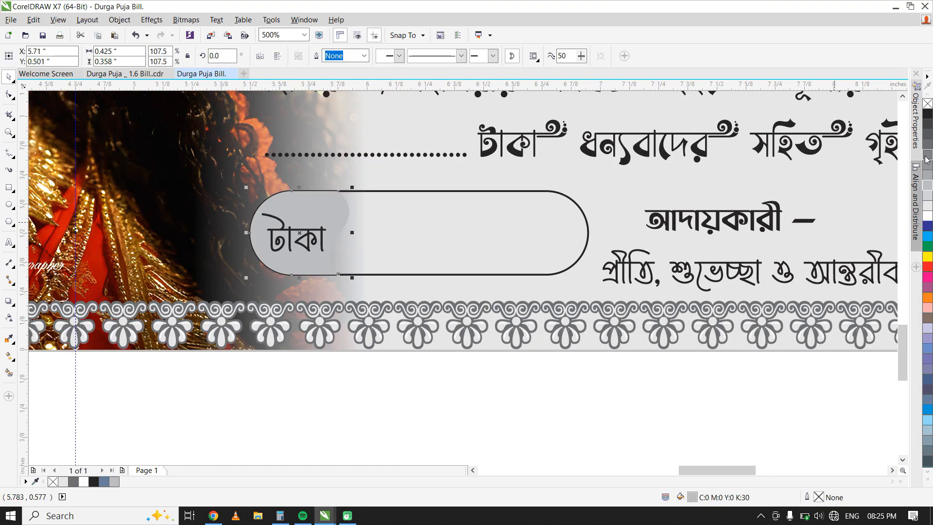
{"action": "scroll", "coordinate": [450, 291], "scroll_direction": "down", "scroll_amount": 2}
{"action": "left_click", "coordinate": [455, 364]}
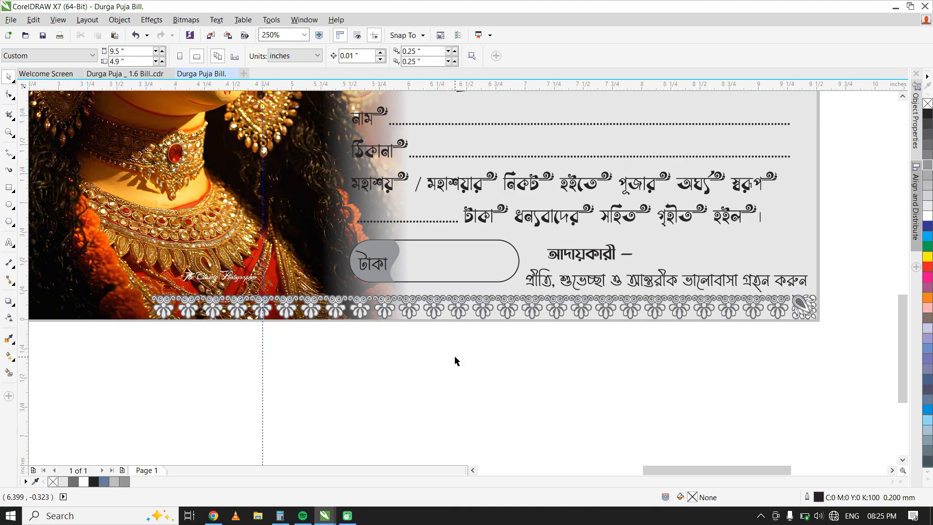
- Place the hanging ornament image near the bill's upper-right corner and align its right edge with the background rectangle
{"action": "key", "text": "F9"}
{"action": "left_click_drag", "start_coordinate": [682, 228], "coordinate": [587, 286]}
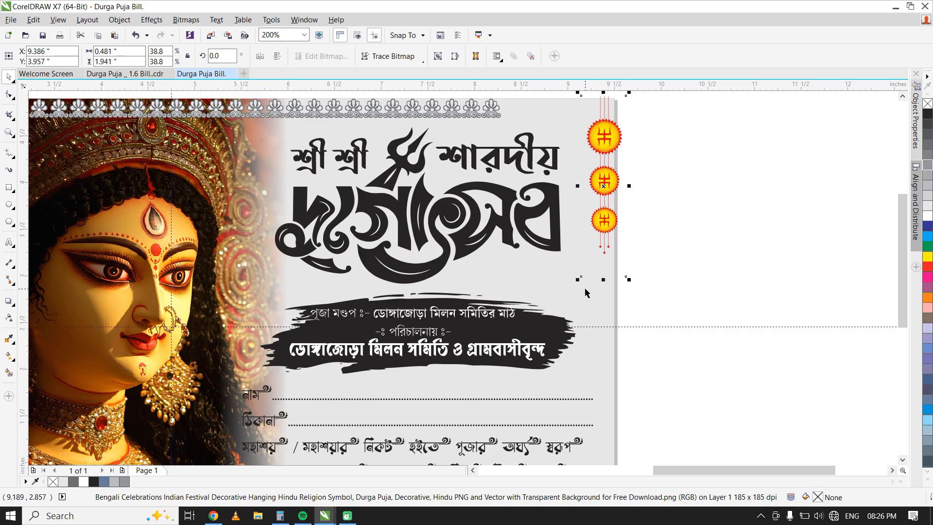
{"action": "left_click", "coordinate": [585, 293], "text": "shift"}
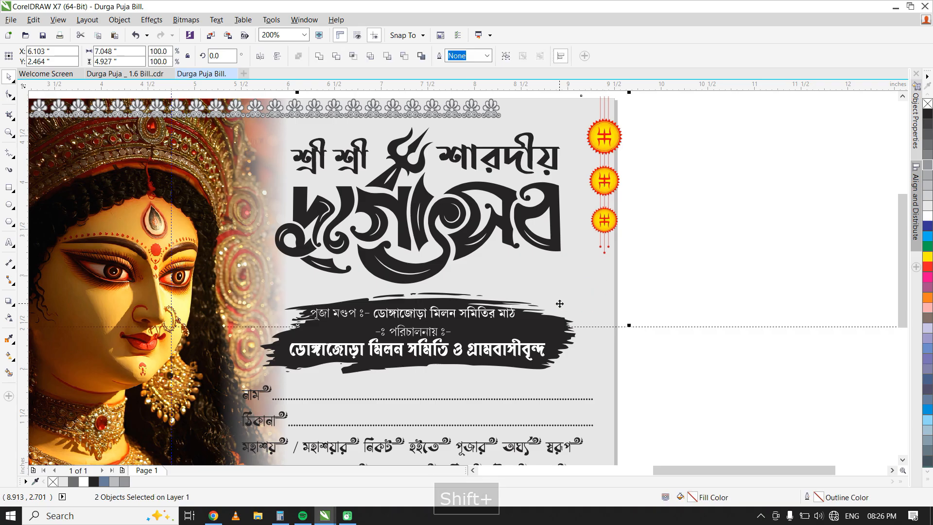
{"action": "key", "text": "r"}
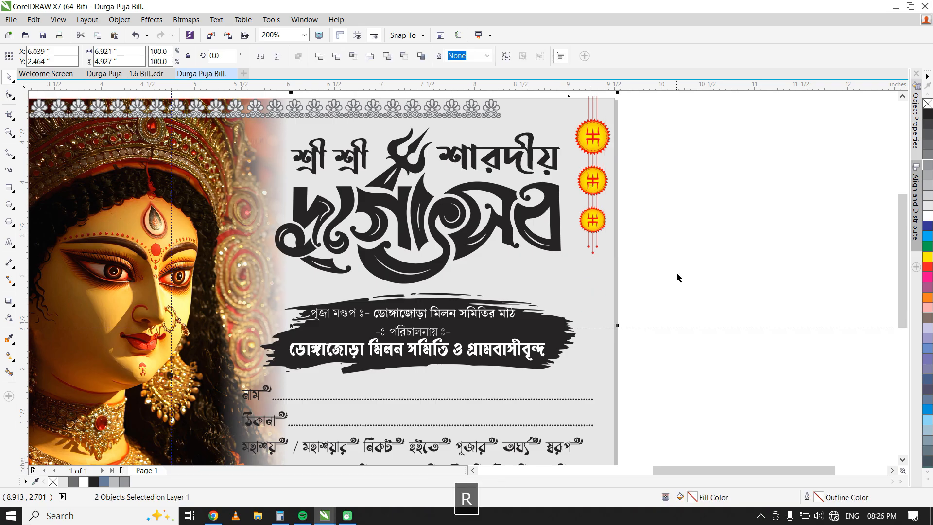
{"action": "left_click", "coordinate": [677, 274]}
- Draw a rectangle about 1.038 × 0.275 inches over the photo below the upper border and round its corners to 0.138 inch
{"action": "scroll", "coordinate": [272, 261], "scroll_direction": "up", "scroll_amount": 1}
{"action": "key", "text": "F9"}
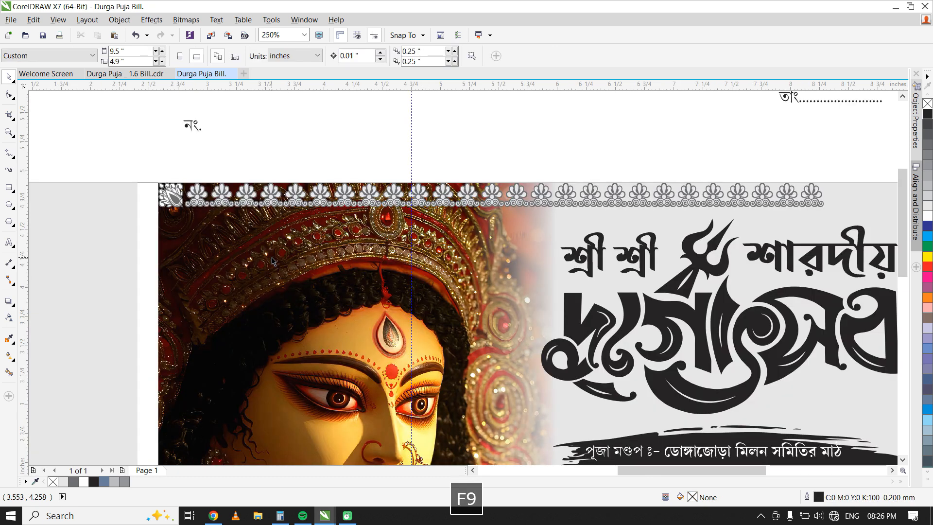
{"action": "left_click", "coordinate": [8, 187]}
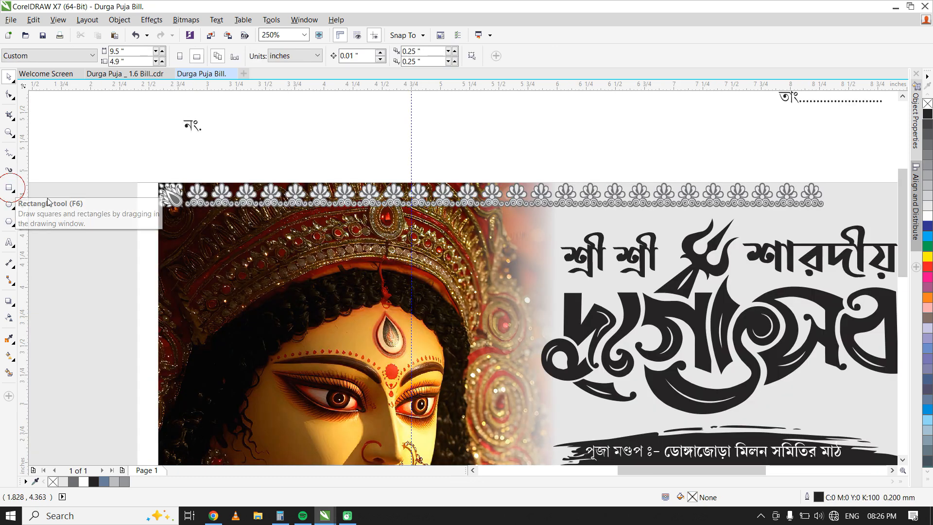
{"action": "left_click_drag", "start_coordinate": [173, 218], "coordinate": [296, 250]}
{"action": "scroll", "coordinate": [204, 239], "scroll_direction": "up", "scroll_amount": 1}
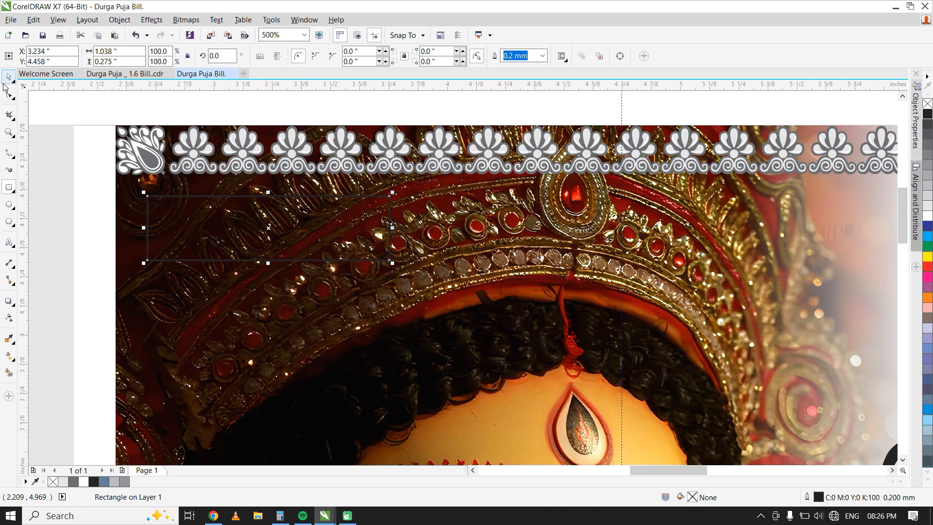
{"action": "left_click", "coordinate": [6, 94]}
{"action": "left_click_drag", "start_coordinate": [148, 198], "coordinate": [179, 197]}
- Fill the rounded rectangle on the photo with white and remove its outline
{"action": "key", "text": "space"}
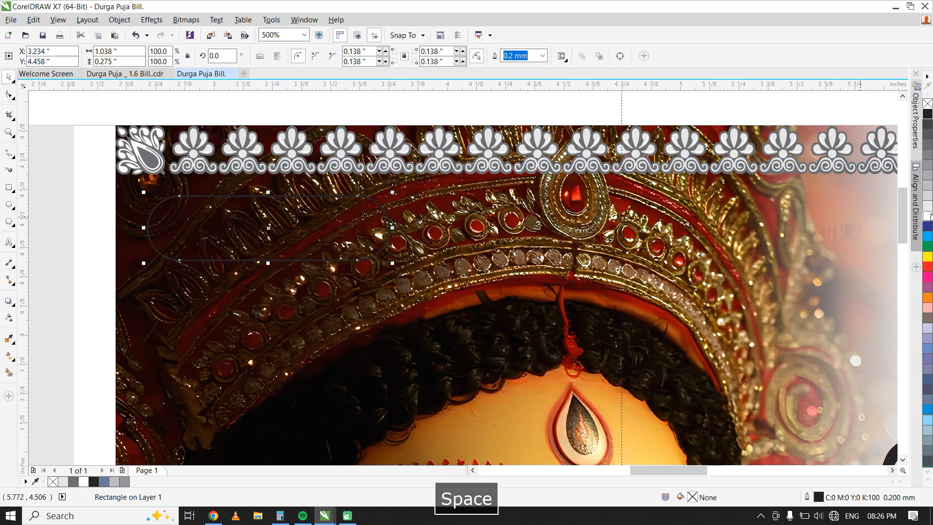
{"action": "left_click", "coordinate": [928, 216]}
{"action": "right_click", "coordinate": [927, 105]}
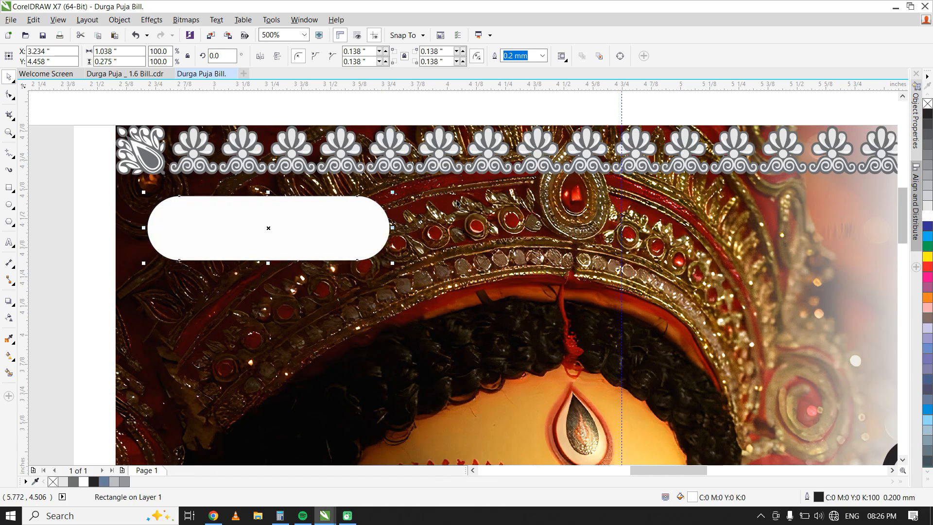
- Move the নং. label onto the white rounded rectangle and bring it to the front
{"action": "scroll", "coordinate": [368, 258], "scroll_direction": "up", "scroll_amount": 2}
{"action": "scroll", "coordinate": [368, 258], "scroll_direction": "down", "scroll_amount": 1}
{"action": "left_click_drag", "start_coordinate": [275, 152], "coordinate": [275, 263]}
{"action": "scroll", "coordinate": [282, 264], "scroll_direction": "up", "scroll_amount": 2}
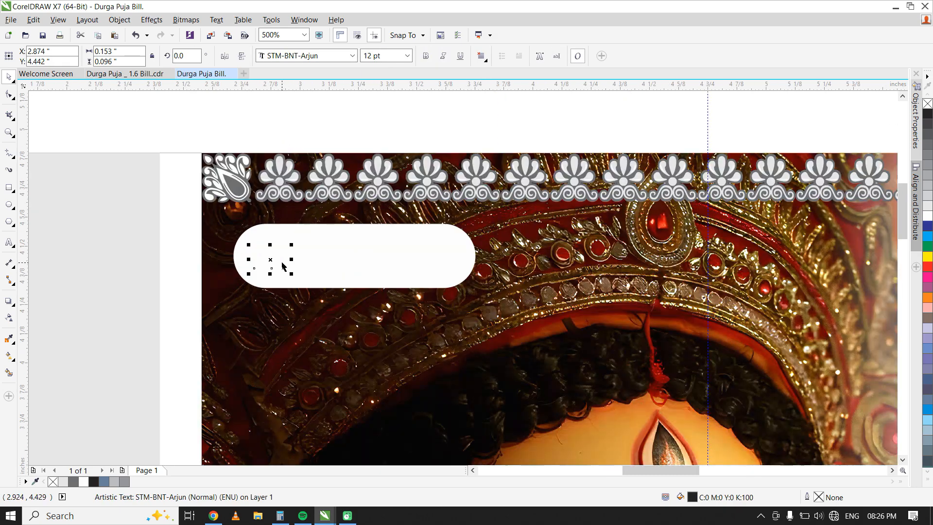
{"action": "key", "text": "ctrl+Home"}
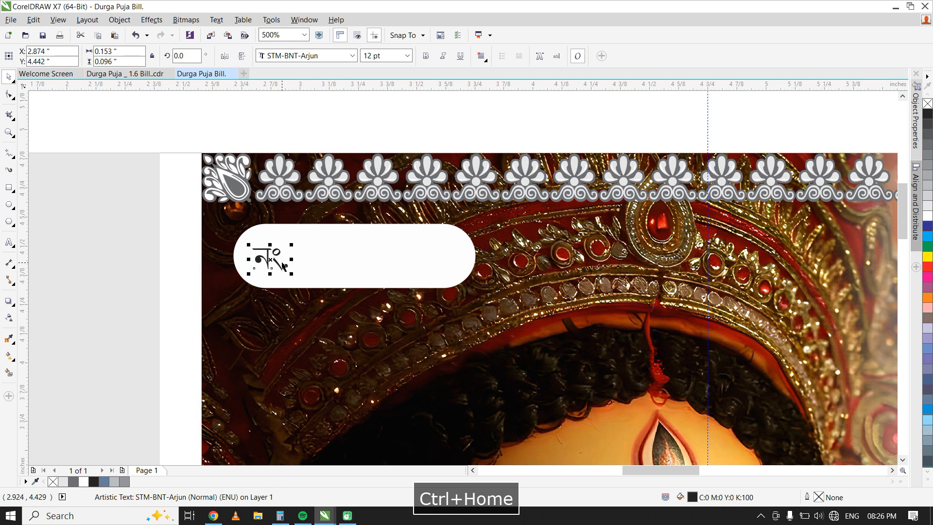
- Centre the নং. label vertically on the white rounded rectangle and shift it slightly left
{"action": "left_click", "coordinate": [322, 244], "text": "shift"}
{"action": "key", "text": "e"}
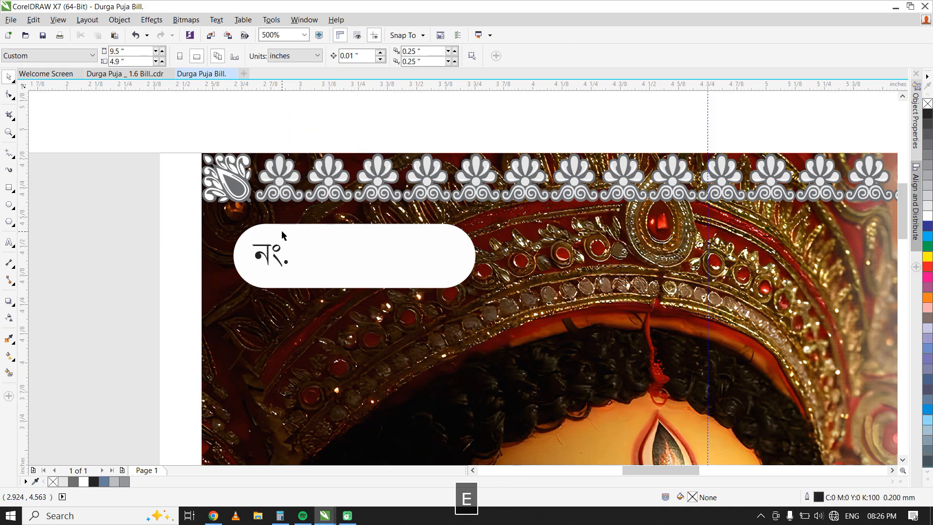
{"action": "scroll", "coordinate": [282, 235], "scroll_direction": "up", "scroll_amount": 2}
{"action": "left_click", "coordinate": [235, 280]}
- Move the dotted তাং date line to the right end of the upper border and align its bottom with the border
{"action": "scroll", "coordinate": [198, 243], "scroll_direction": "down", "scroll_amount": 4}
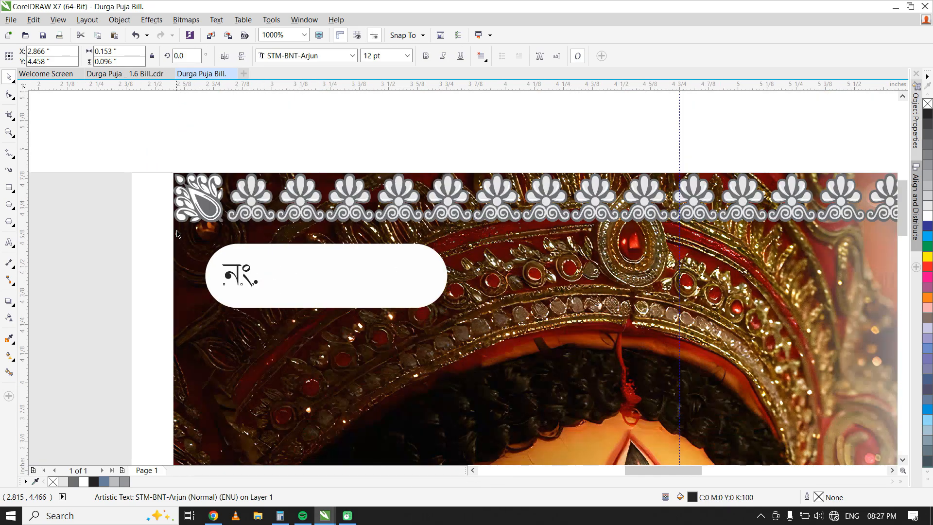
{"action": "scroll", "coordinate": [383, 240], "scroll_direction": "down", "scroll_amount": 4}
{"action": "scroll", "coordinate": [680, 214], "scroll_direction": "up", "scroll_amount": 5}
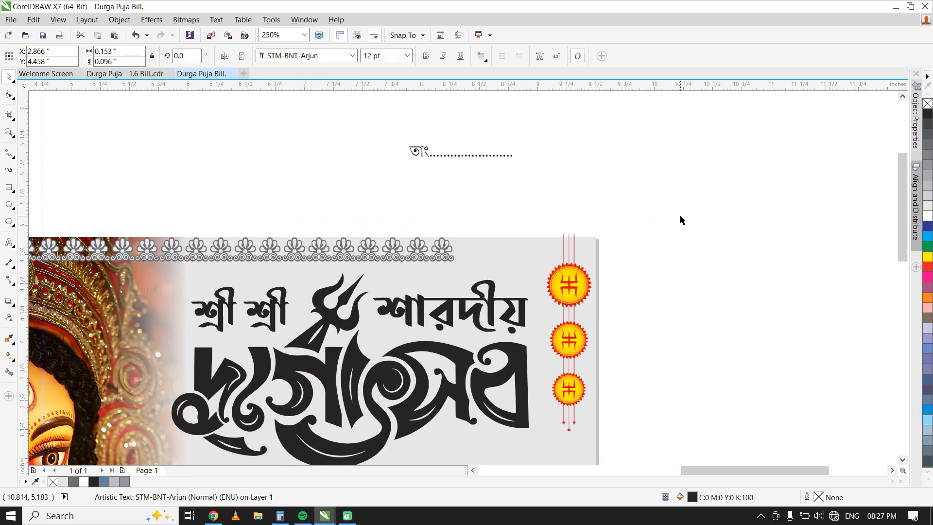
{"action": "scroll", "coordinate": [181, 121], "scroll_direction": "up", "scroll_amount": 1}
{"action": "left_click_drag", "start_coordinate": [177, 116], "coordinate": [273, 322]}
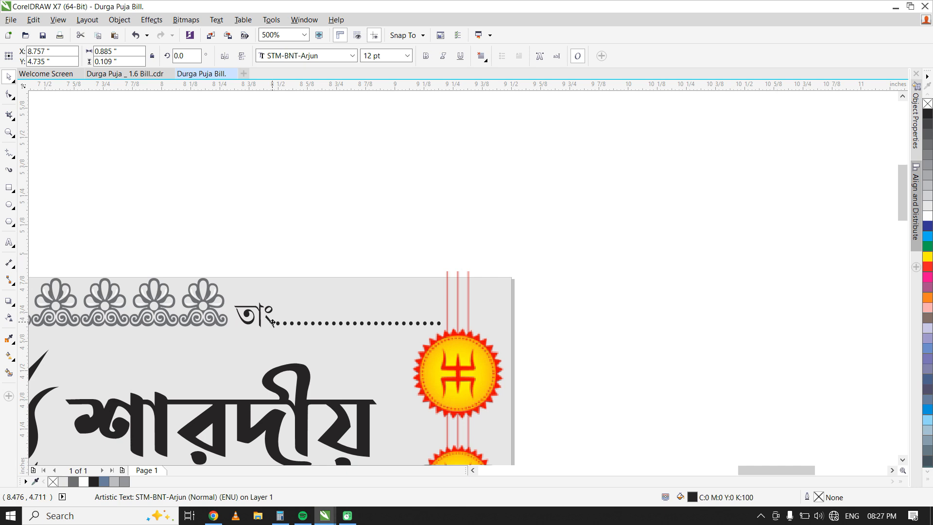
{"action": "left_click", "coordinate": [221, 322], "text": "shift"}
{"action": "key", "text": "b"}
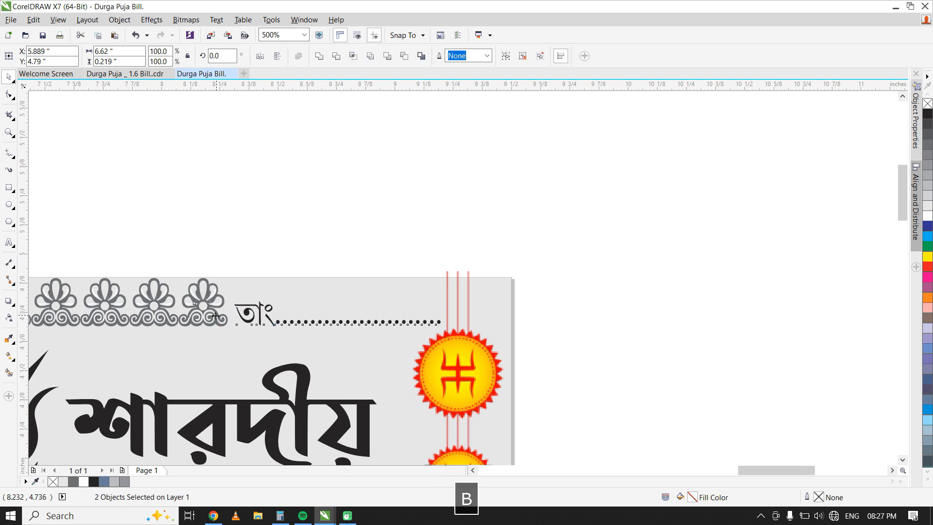
- PowerClip the glowing lotus background image inside the bill's grey background rectangle
{"action": "key", "text": "F9"}
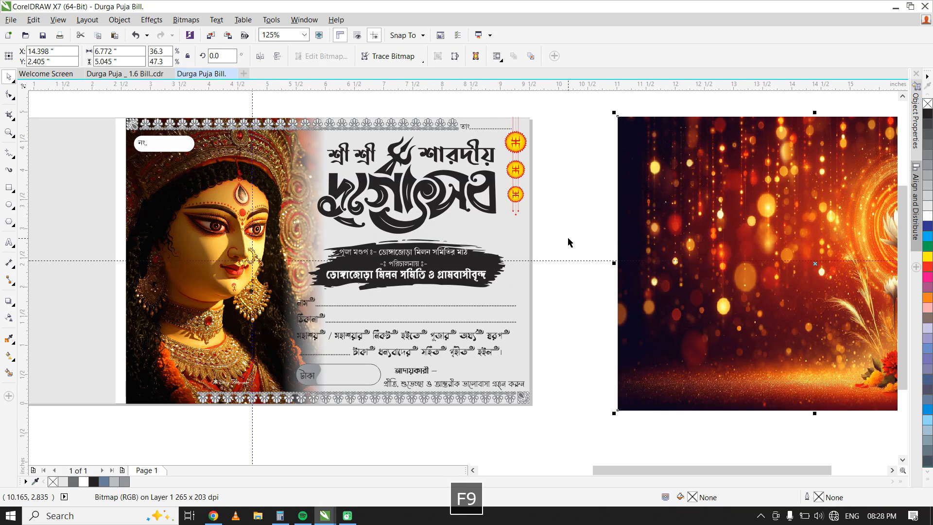
{"action": "left_click", "coordinate": [569, 242]}
{"action": "left_click", "coordinate": [630, 223]}
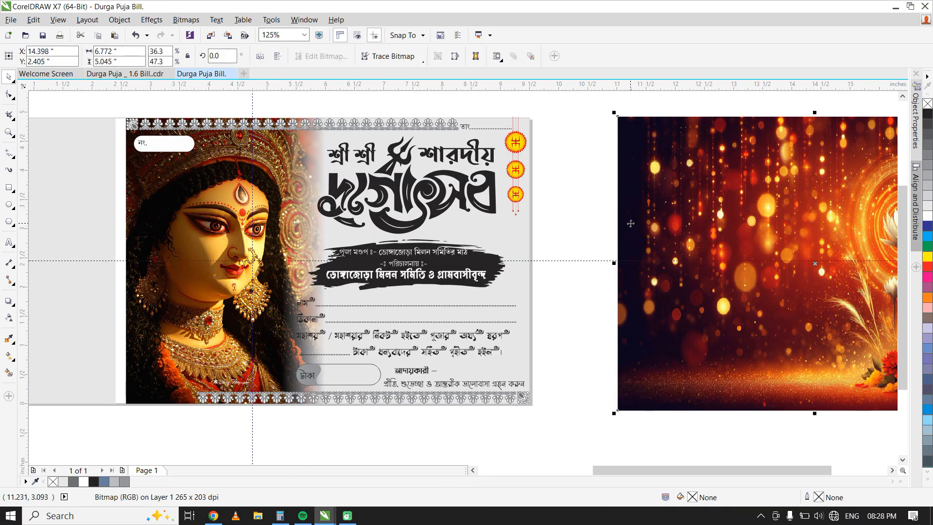
{"action": "right_click", "coordinate": [630, 223]}
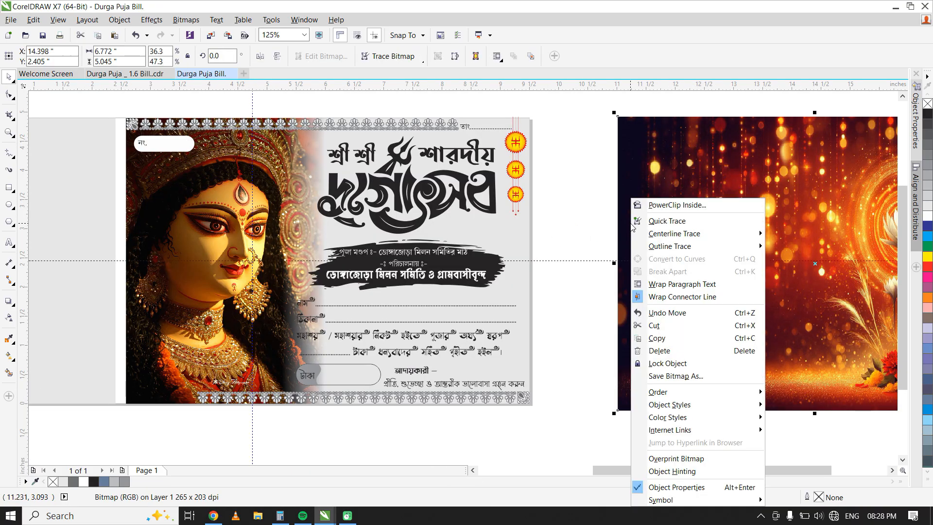
{"action": "left_click", "coordinate": [648, 205]}
{"action": "left_click", "coordinate": [507, 230]}
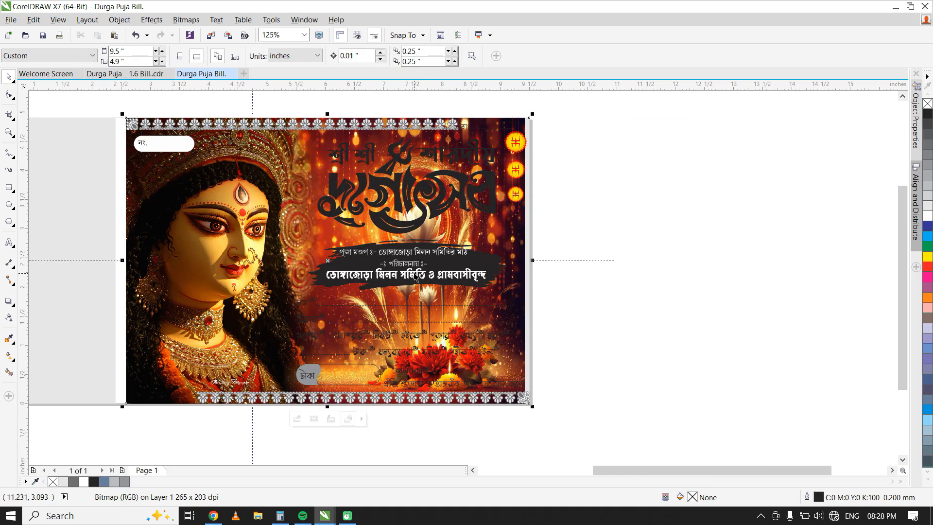
- Edit the PowerClip contents and shift the lotus image right until the tallest lotus's stem meets the bill's right edge
{"action": "left_click", "coordinate": [505, 229], "text": "ctrl"}
{"action": "left_click", "coordinate": [422, 244]}
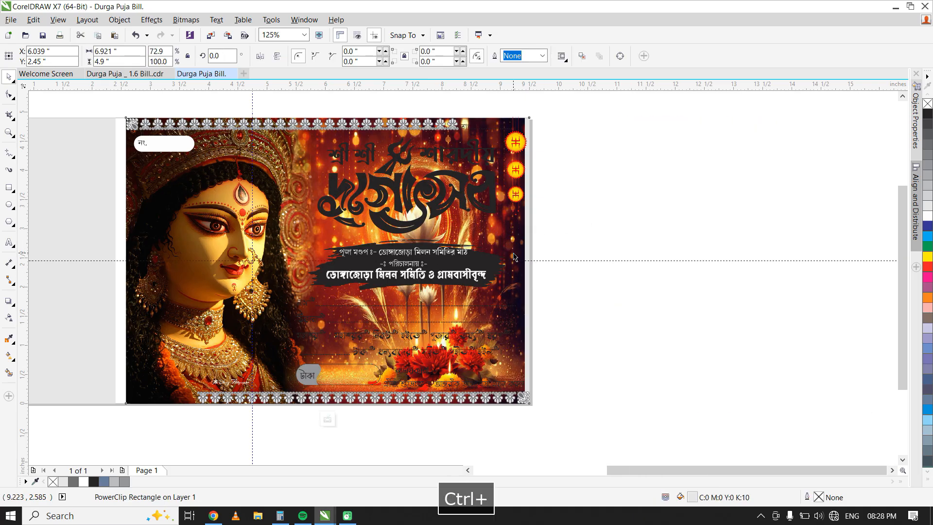
{"action": "left_click", "coordinate": [423, 244], "text": "ctrl"}
{"action": "left_click_drag", "start_coordinate": [417, 232], "coordinate": [529, 242]}
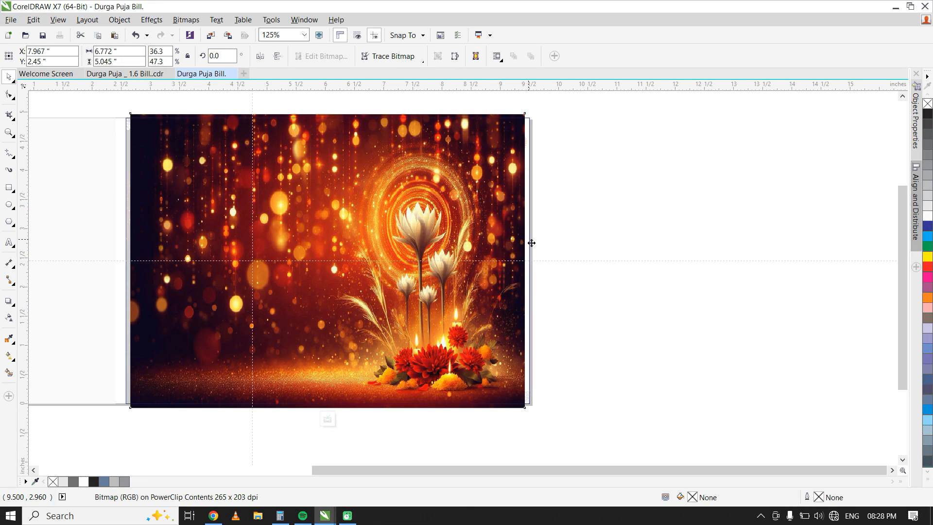
{"action": "scroll", "coordinate": [533, 258], "scroll_direction": "up", "scroll_amount": 4}
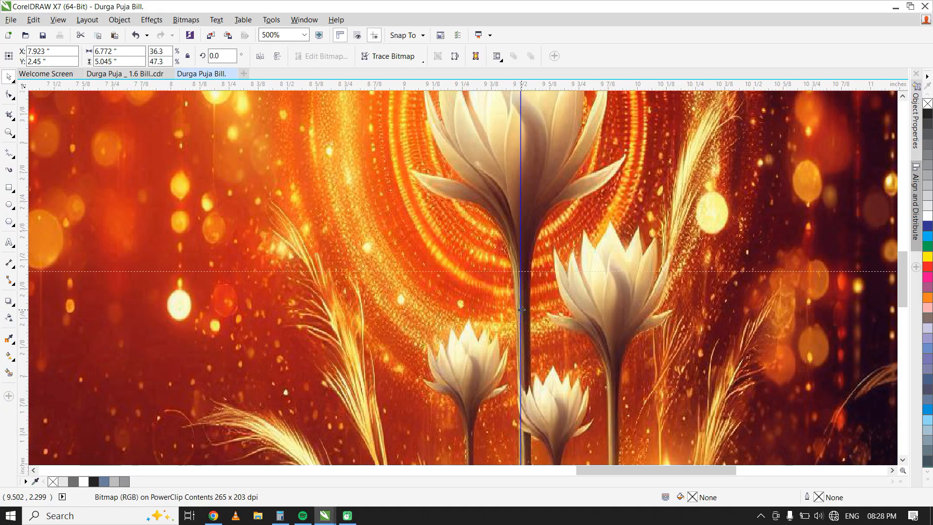
{"action": "left_click_drag", "start_coordinate": [523, 308], "coordinate": [520, 306]}
{"action": "scroll", "coordinate": [514, 202], "scroll_direction": "down", "scroll_amount": 4}
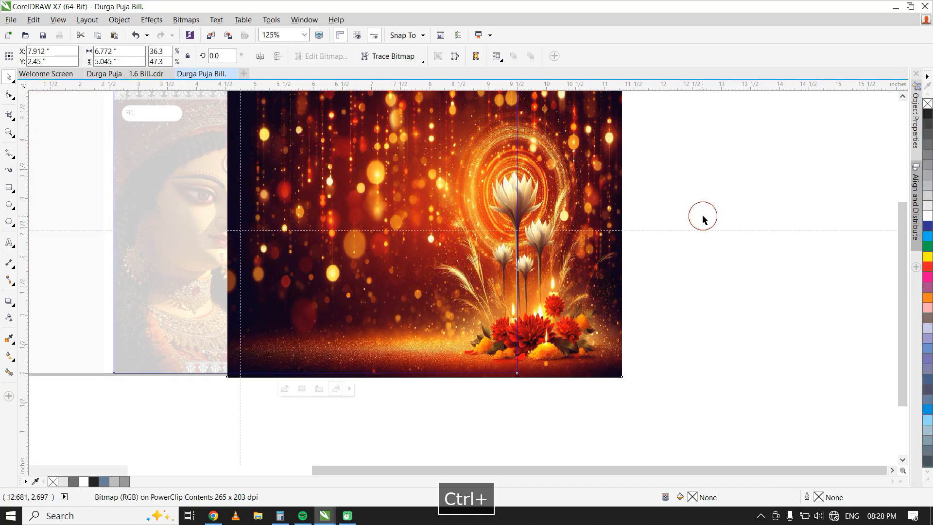
{"action": "left_click", "coordinate": [701, 216], "text": "ctrl"}
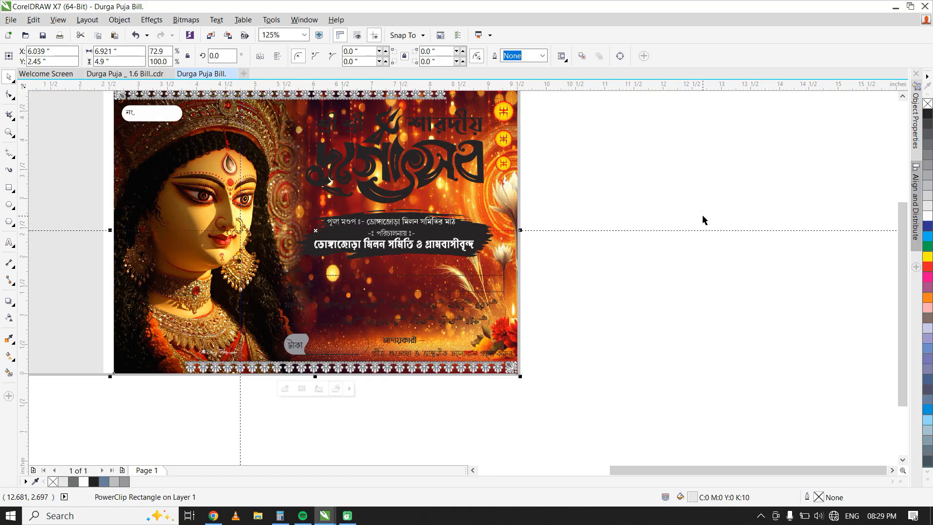
- Fill the তাং date line, the receipt lines, the আদায়কারী text and the greeting line with white
{"action": "key", "text": "F9"}
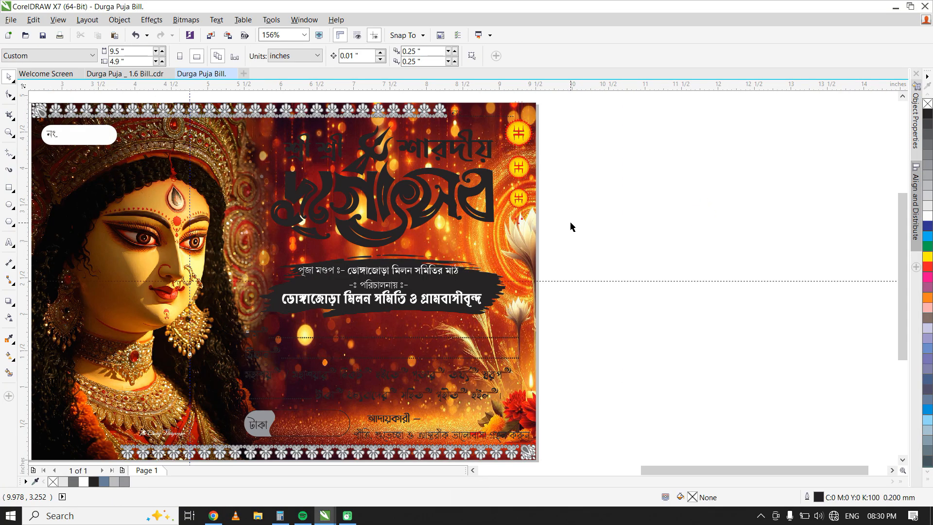
{"action": "left_click", "coordinate": [458, 118]}
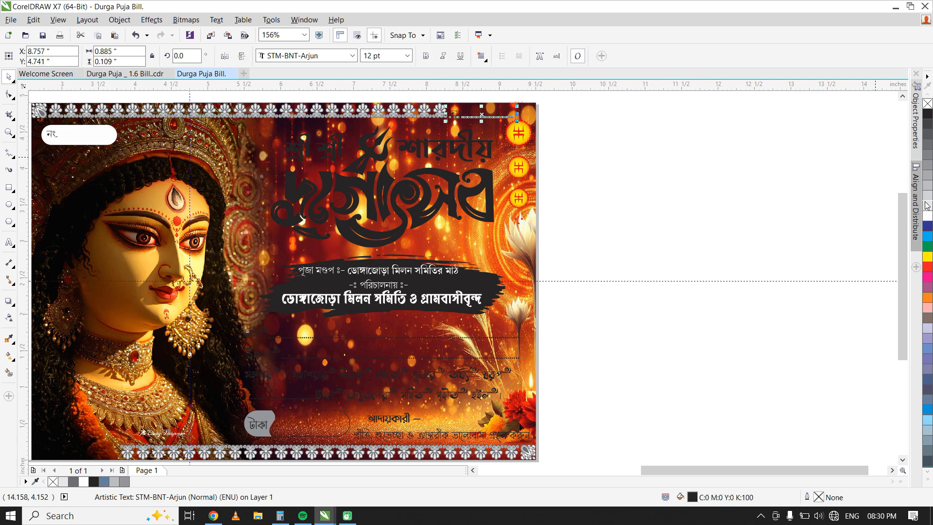
{"action": "left_click", "coordinate": [925, 215]}
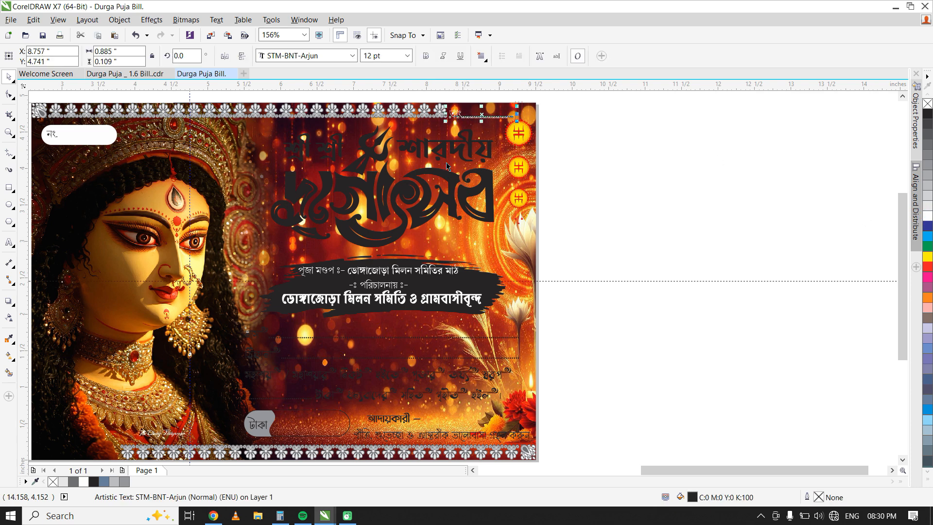
{"action": "left_click", "coordinate": [436, 294]}
{"action": "left_click", "coordinate": [430, 381]}
{"action": "left_click", "coordinate": [387, 436], "text": "shift"}
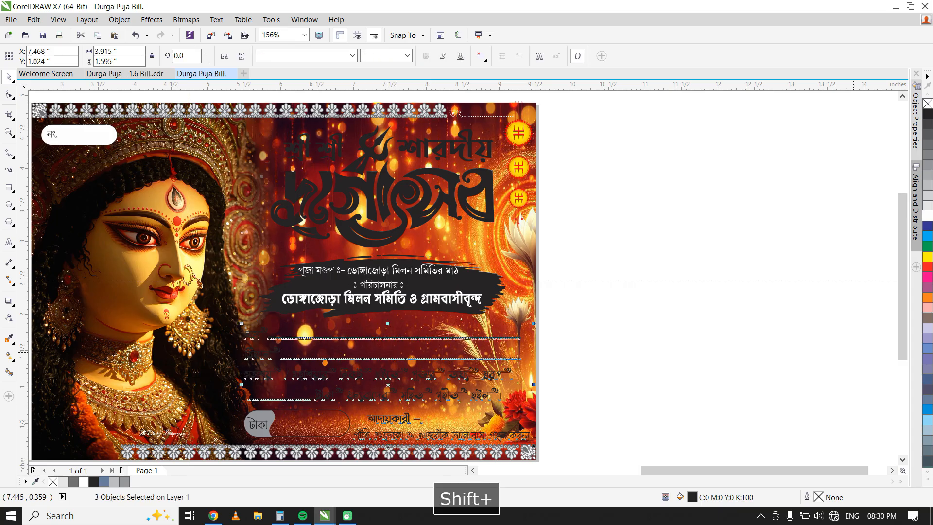
{"action": "left_click", "coordinate": [927, 219]}
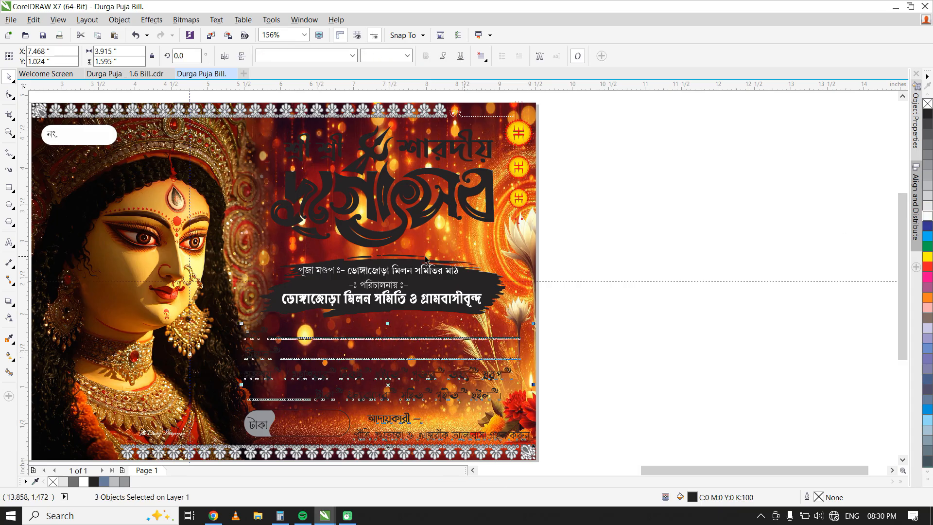
- Recolour the brush-stroke banner behind the organiser text to dark red, C31 M100 Y100 K47
{"action": "left_click", "coordinate": [433, 288]}
{"action": "scroll", "coordinate": [434, 287], "scroll_direction": "up", "scroll_amount": 3}
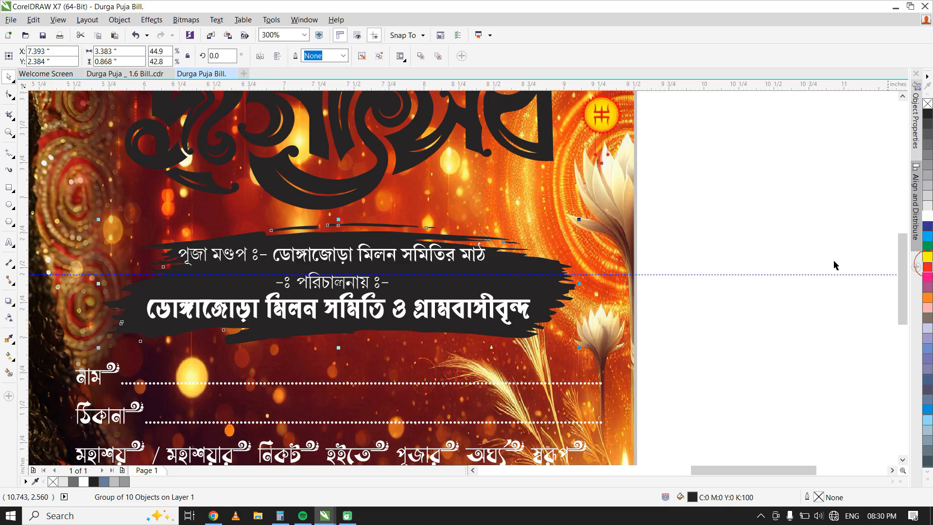
{"action": "left_click", "coordinate": [922, 266]}
{"action": "key", "text": "shift+F11"}
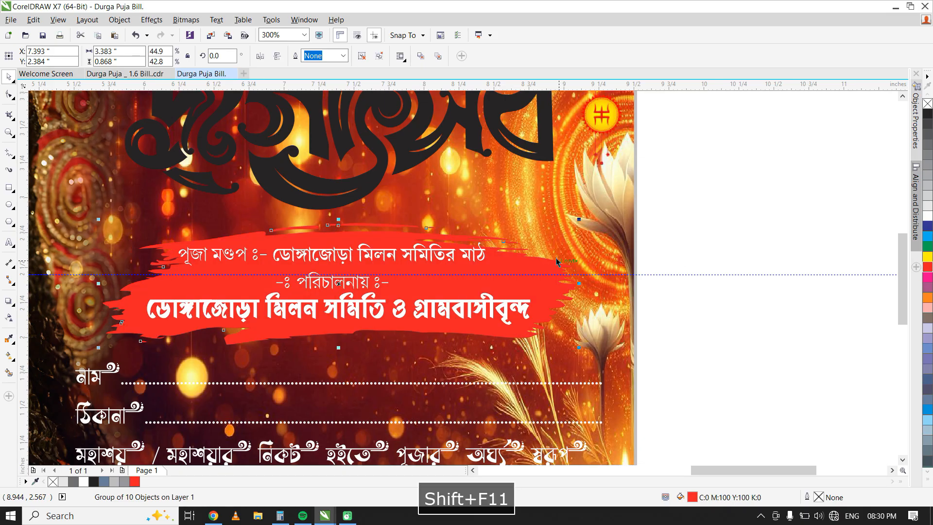
{"action": "left_click_drag", "start_coordinate": [383, 259], "coordinate": [398, 262]}
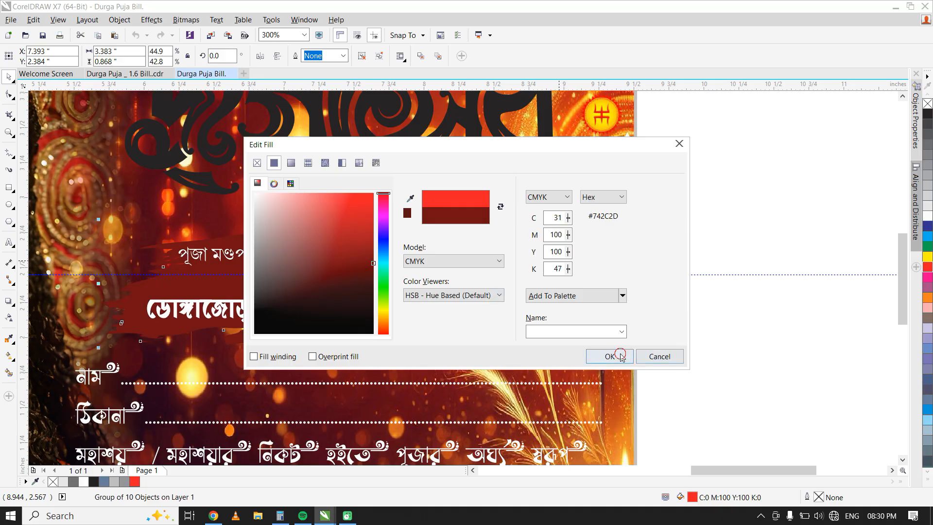
{"action": "left_click", "coordinate": [621, 356]}
{"action": "left_click", "coordinate": [693, 342]}
- Apply a linear gradient running diagonally from black to white across the দুর্গোৎসব title group
{"action": "key", "text": "F9"}
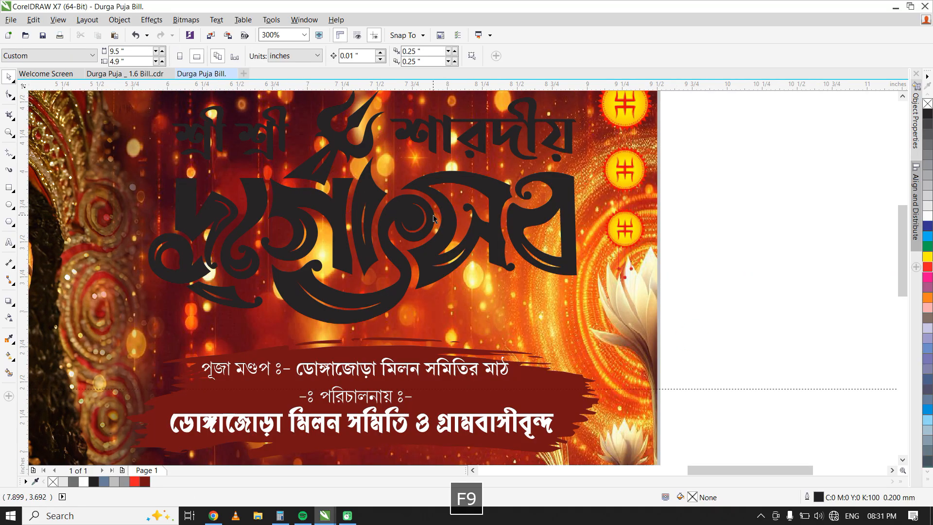
{"action": "left_click", "coordinate": [437, 197]}
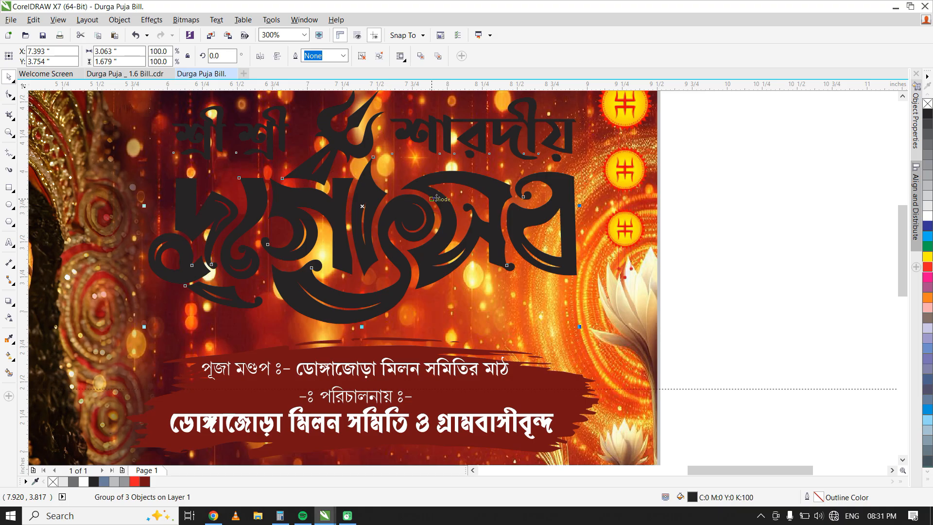
{"action": "key", "text": "g"}
{"action": "left_click_drag", "start_coordinate": [311, 120], "coordinate": [418, 279]}
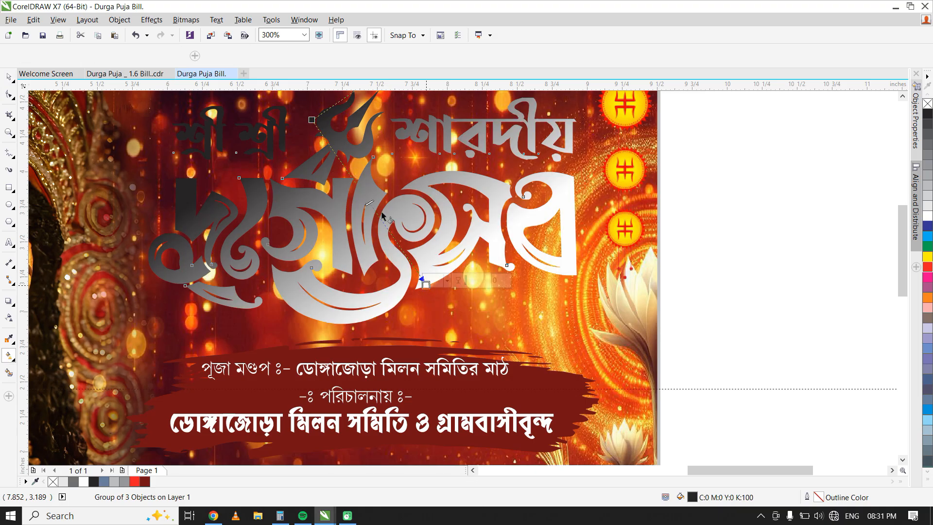
- Change the black starting colour of the দুর্গোৎসব title gradient to yellow
{"action": "left_click", "coordinate": [927, 260]}
{"action": "key", "text": "space"}
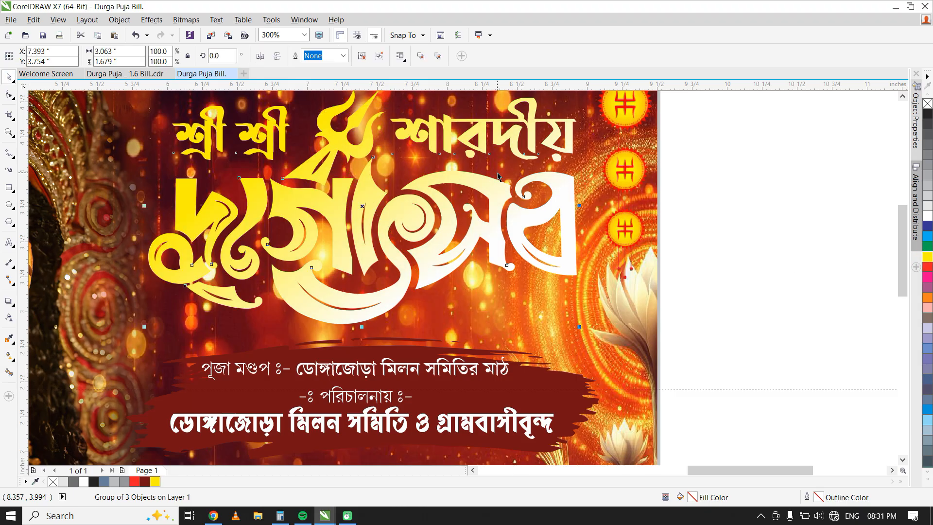
- Duplicate the title group in place, nudge the copy slightly down and right, and fill it with the banner's dark red
{"action": "key", "text": "KP_Add"}
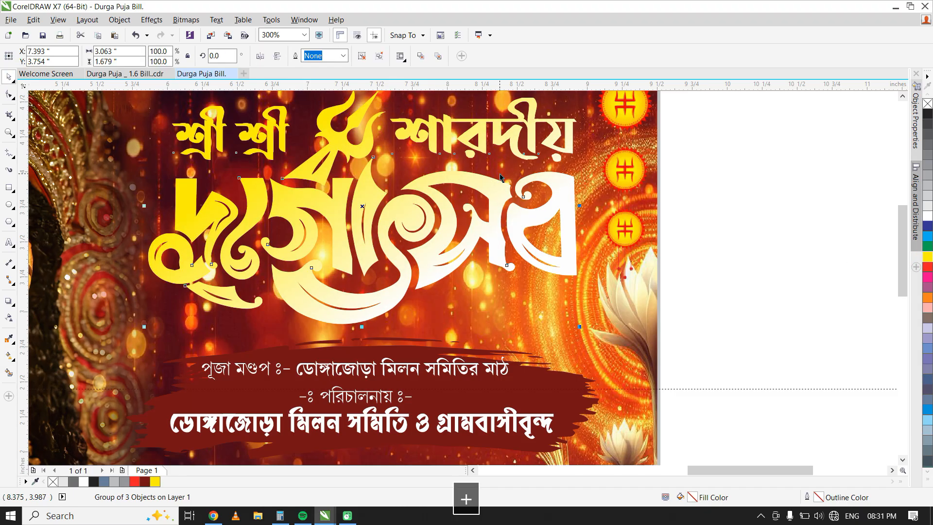
{"action": "left_click", "coordinate": [927, 266]}
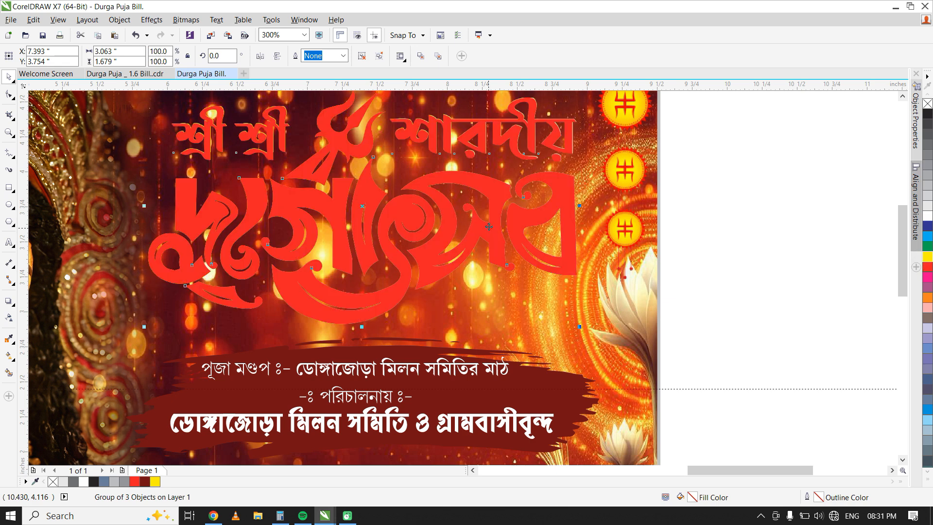
{"action": "key", "text": "Down"}
{"action": "key", "text": "Right"}
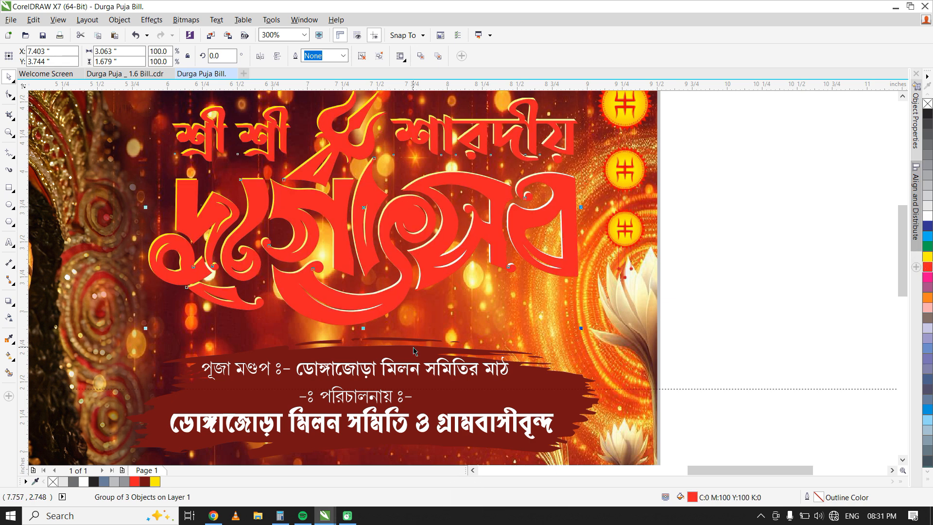
{"action": "key", "text": "ctrl+shift+e"}
{"action": "left_click", "coordinate": [474, 391]}
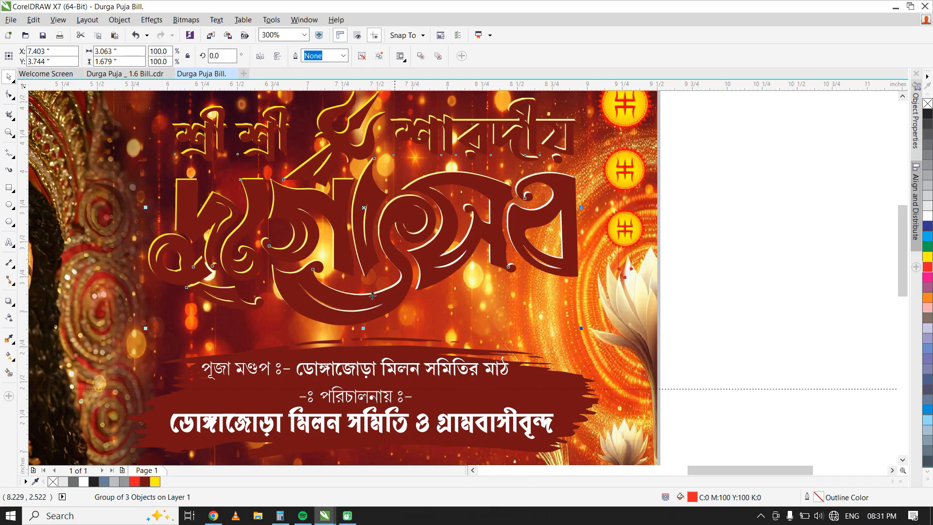
- Convert the dark red title copy to a 300 dpi CMYK bitmap with a transparent background
{"action": "left_click", "coordinate": [186, 19]}
{"action": "left_click", "coordinate": [209, 31]}
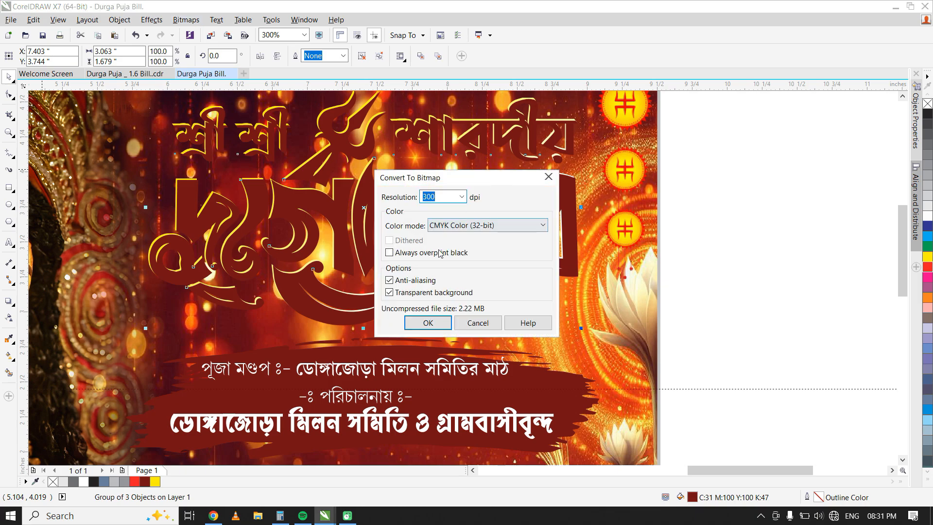
{"action": "left_click", "coordinate": [428, 323]}
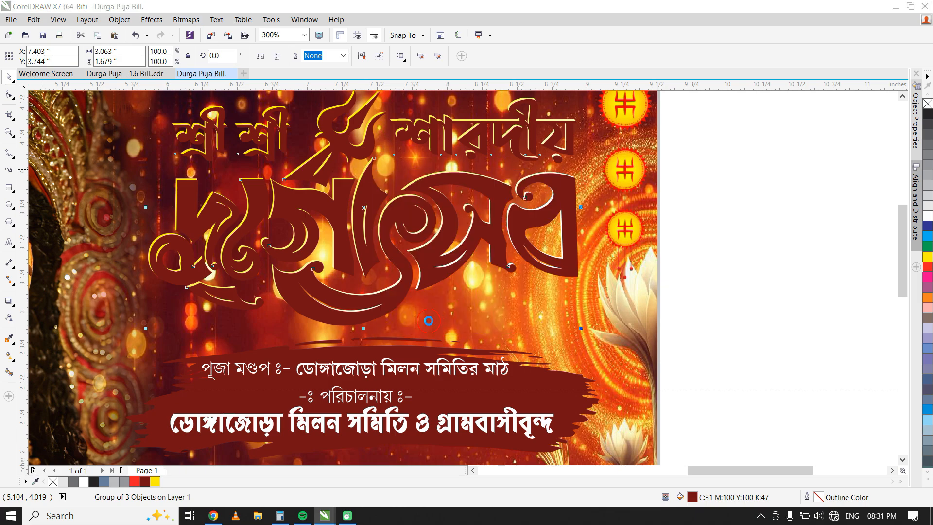
- Apply a Gaussian Blur with a radius of 1.9 pixels to the dark red title bitmap
{"action": "left_click", "coordinate": [152, 20]}
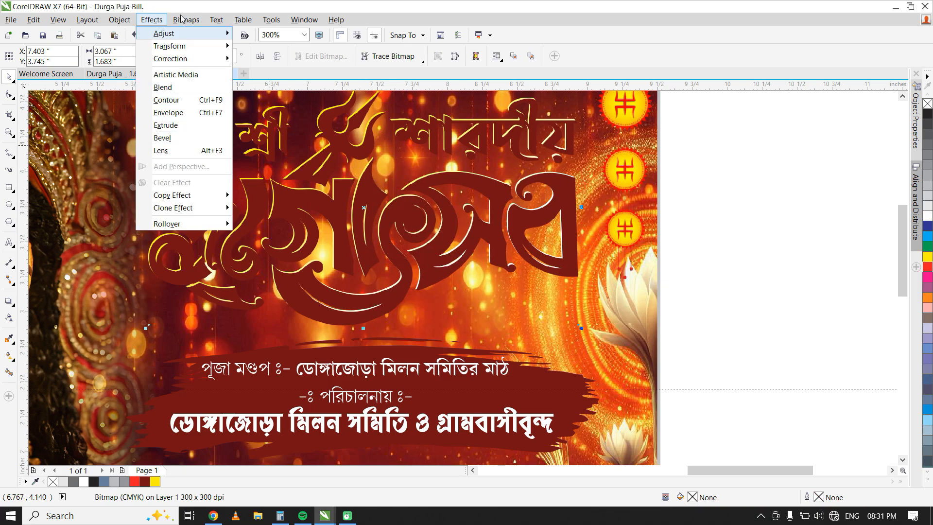
{"action": "mouse_move", "coordinate": [185, 20]}
{"action": "mouse_move", "coordinate": [226, 263]}
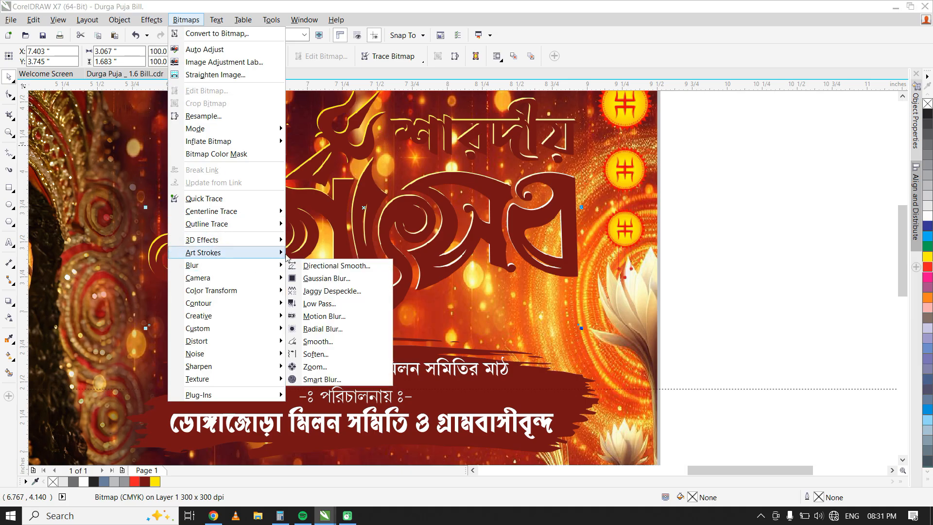
{"action": "left_click", "coordinate": [311, 279]}
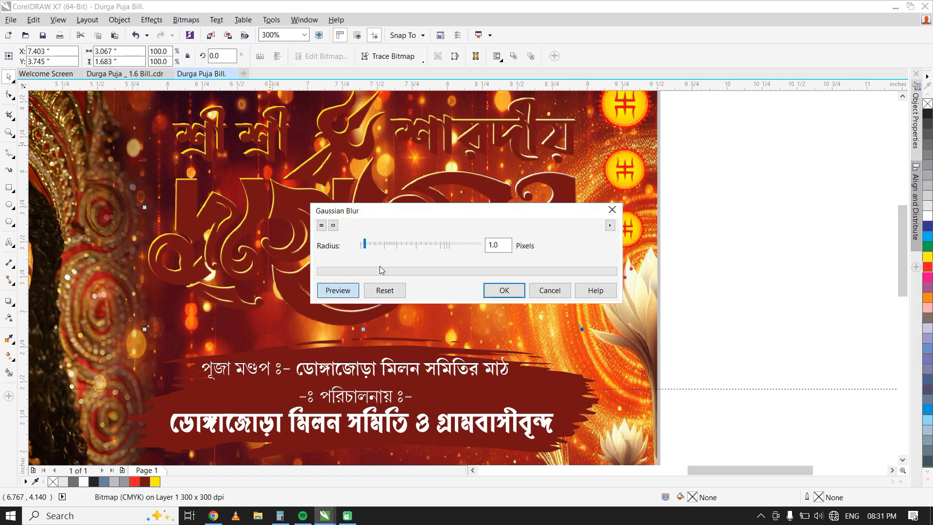
{"action": "left_click_drag", "start_coordinate": [368, 249], "coordinate": [370, 247]}
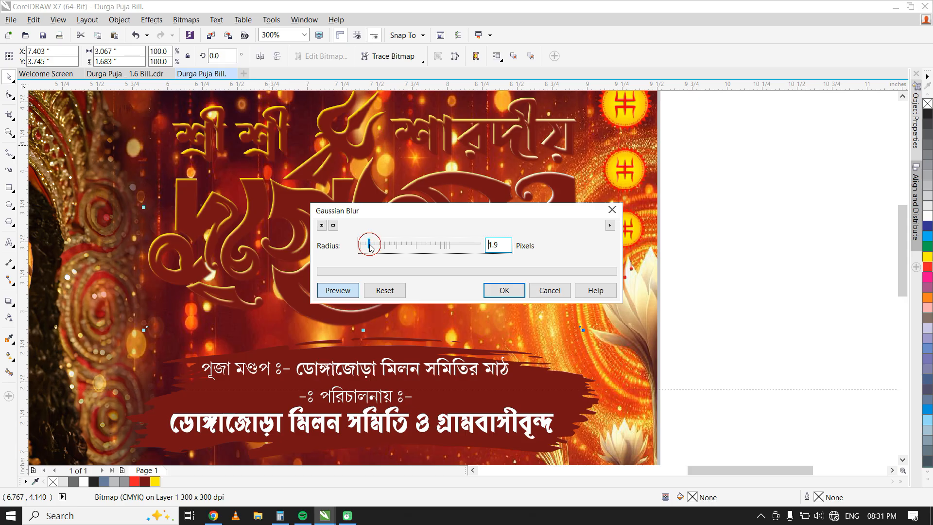
{"action": "left_click", "coordinate": [504, 290]}
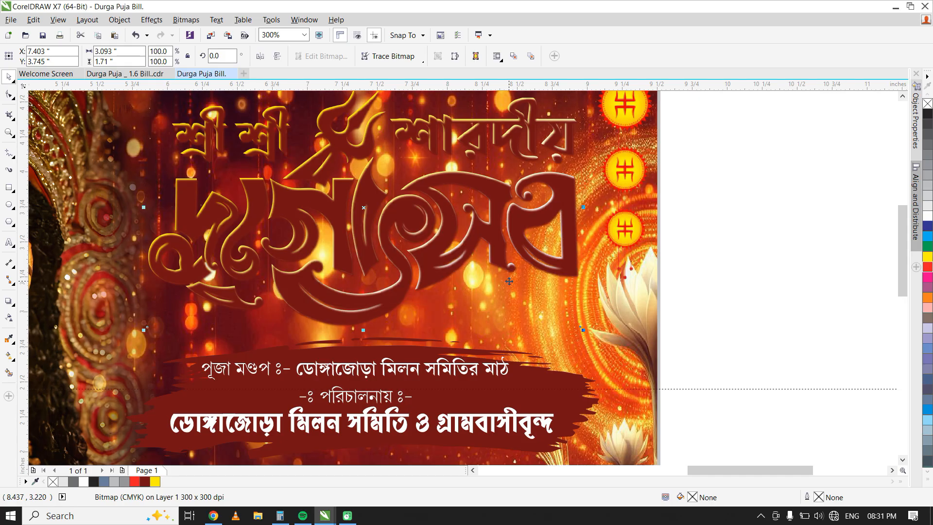
- Order the blurred copy behind the yellow title but above the background, and nudge it down and right as a shadow
{"action": "key", "text": "ctrl+End"}
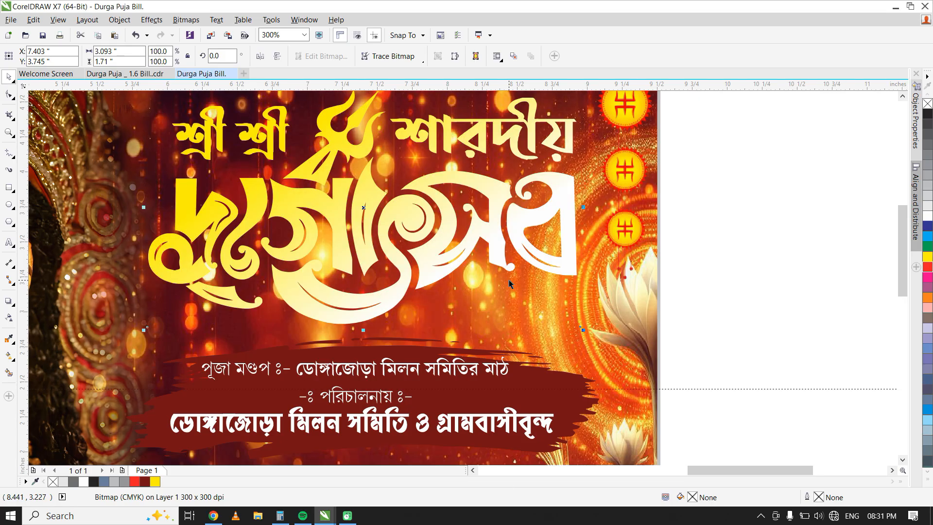
{"action": "key", "text": "ctrl+Page_Up"}
{"action": "key", "text": "Down"}
{"action": "key", "text": "Right"}
{"action": "key", "text": "F3"}
{"action": "key", "text": "Escape"}
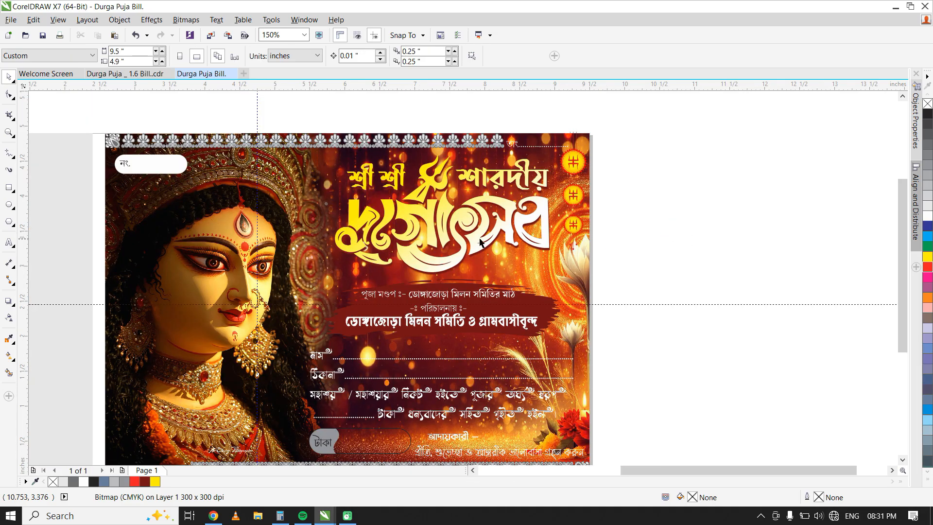
- Ungroup the silver top border and delete all its repeated flowers, keeping only the corner motif and the first flower
{"action": "scroll", "coordinate": [358, 216], "scroll_direction": "down", "scroll_amount": 1}
{"action": "scroll", "coordinate": [273, 223], "scroll_direction": "up", "scroll_amount": 1}
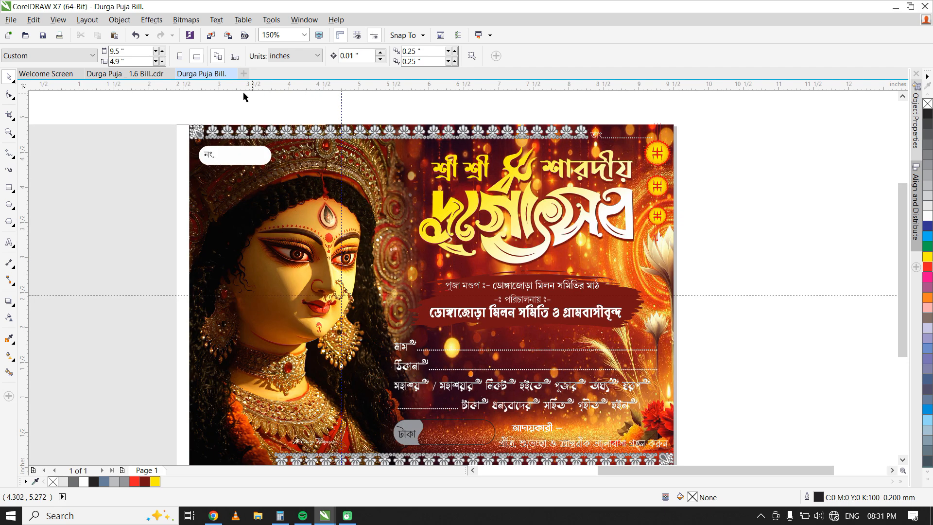
{"action": "scroll", "coordinate": [233, 104], "scroll_direction": "up", "scroll_amount": 1}
{"action": "scroll", "coordinate": [227, 131], "scroll_direction": "up", "scroll_amount": 1}
{"action": "left_click", "coordinate": [221, 151]}
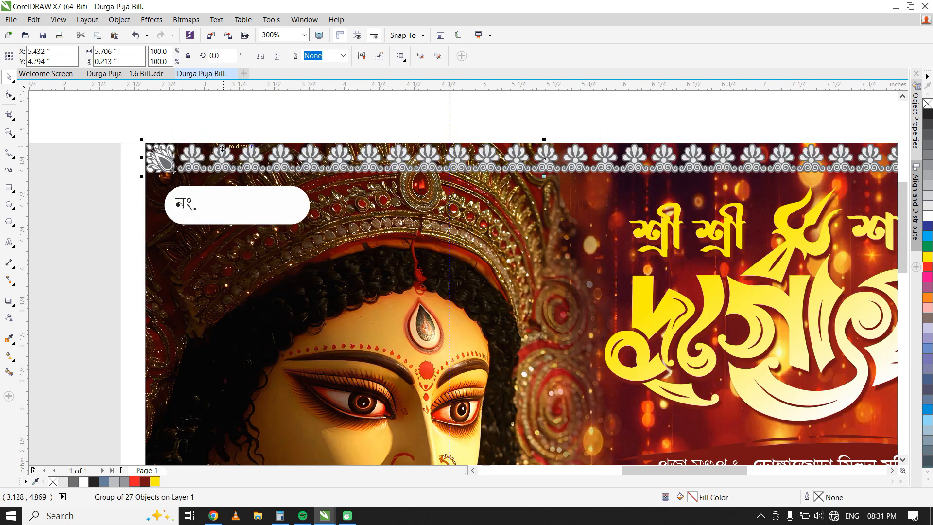
{"action": "key", "text": "ctrl+u"}
{"action": "scroll", "coordinate": [211, 145], "scroll_direction": "down", "scroll_amount": 1}
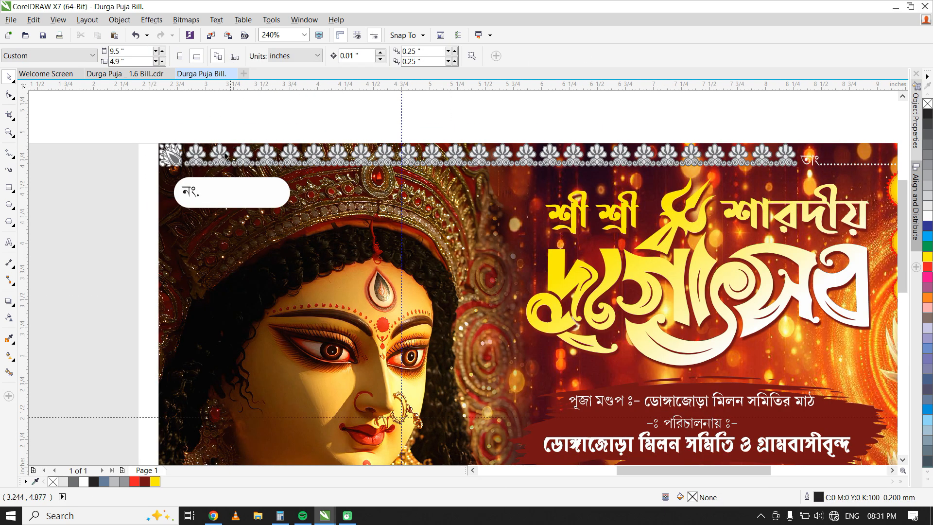
{"action": "left_click_drag", "start_coordinate": [205, 119], "coordinate": [801, 180]}
{"action": "key", "text": "Delete"}
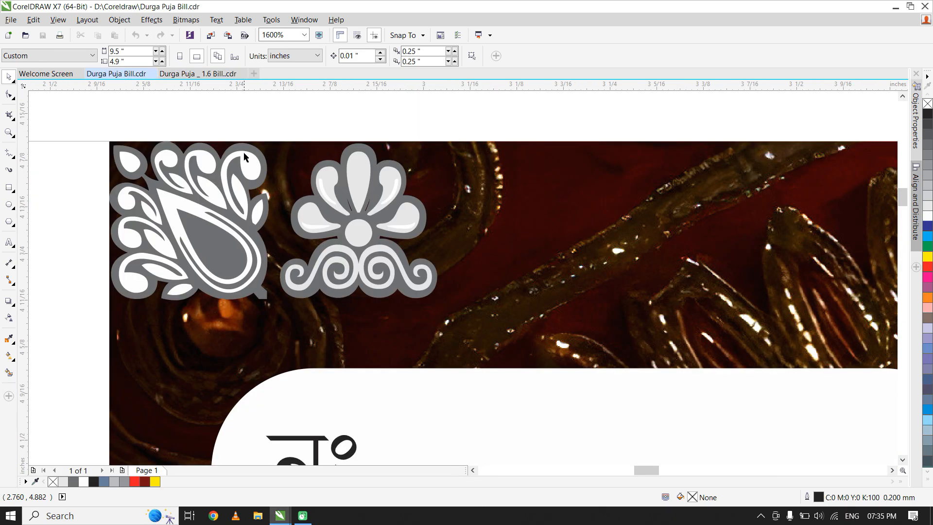
- Ungroup the corner motif and fill its grey backing and inner teardrop with dark red, C31 M100 Y100 K47
{"action": "left_click", "coordinate": [246, 148]}
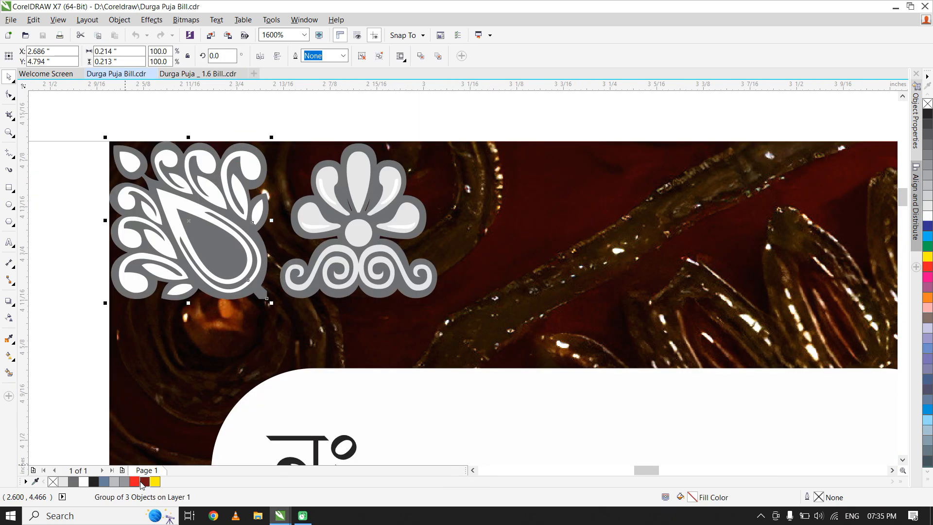
{"action": "left_click", "coordinate": [144, 483]}
{"action": "key", "text": "ctrl+z"}
{"action": "key", "text": "ctrl+u"}
{"action": "left_click", "coordinate": [249, 150]}
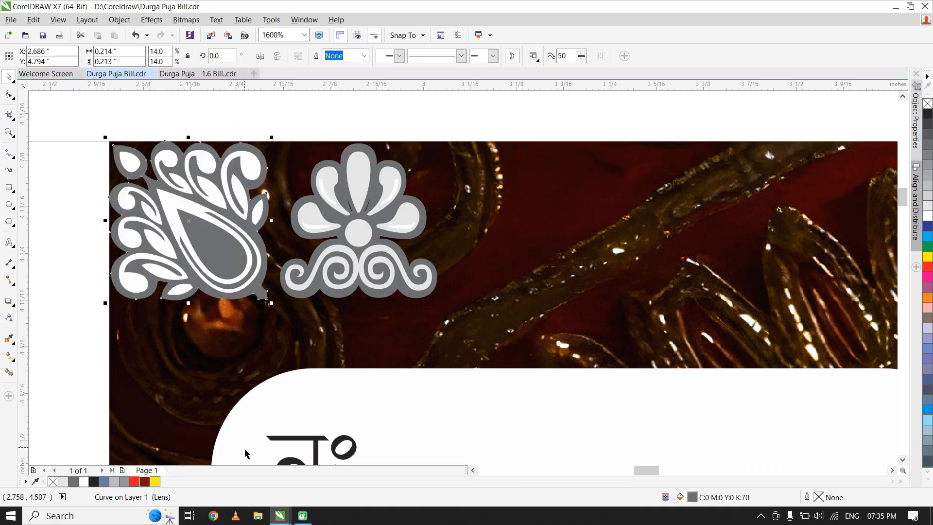
{"action": "left_click", "coordinate": [144, 481]}
{"action": "left_click", "coordinate": [226, 250]}
{"action": "left_click", "coordinate": [144, 482]}
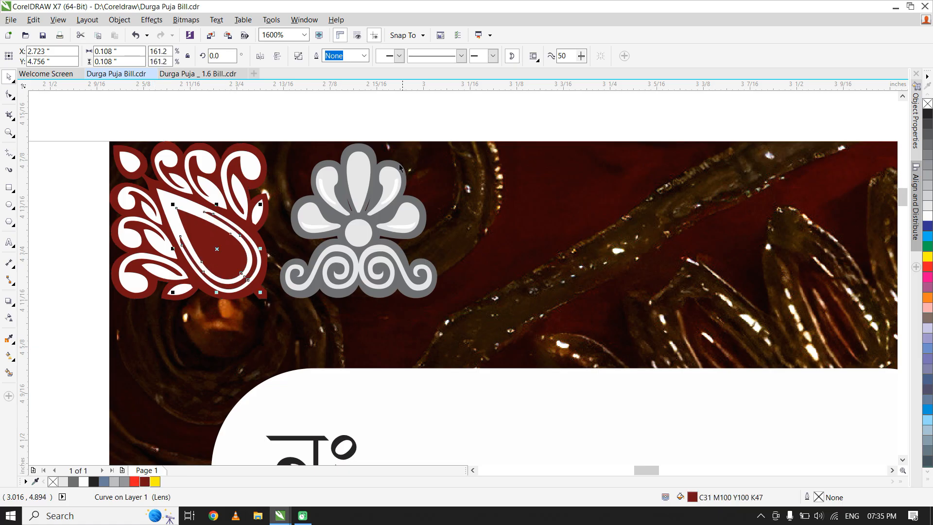
- Ungroup the flower beside the corner motif and fill its grey backing with the same dark red
{"action": "left_click", "coordinate": [377, 159]}
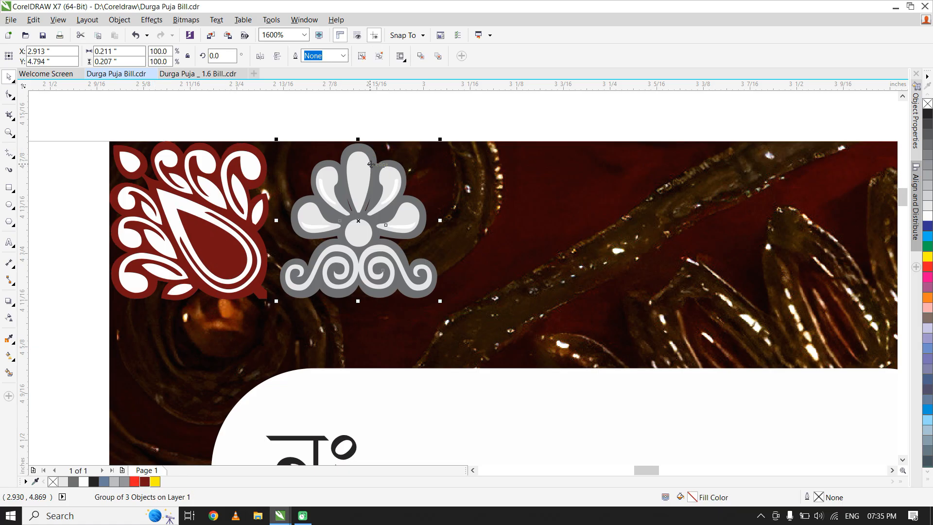
{"action": "key", "text": "ctrl+r"}
{"action": "key", "text": "ctrl+z"}
{"action": "key", "text": "ctrl+u"}
{"action": "left_click", "coordinate": [366, 144]}
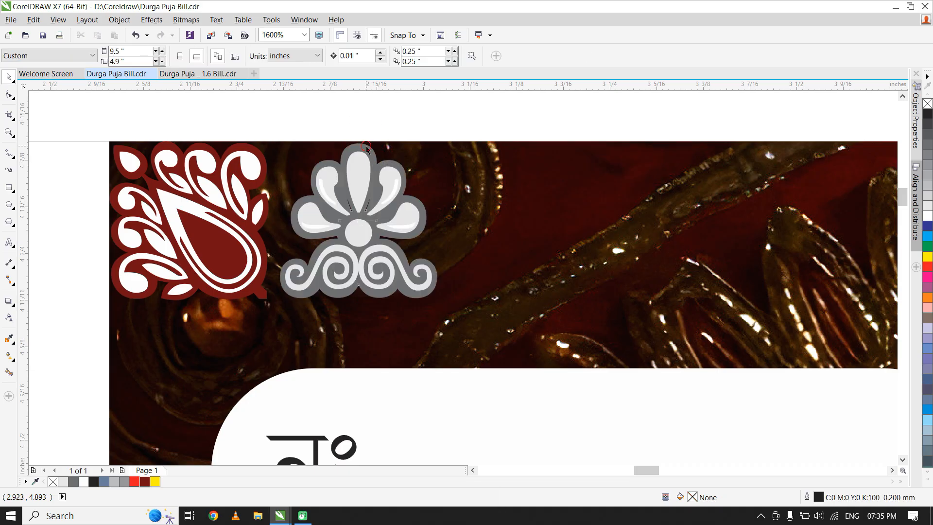
{"action": "left_click", "coordinate": [367, 144]}
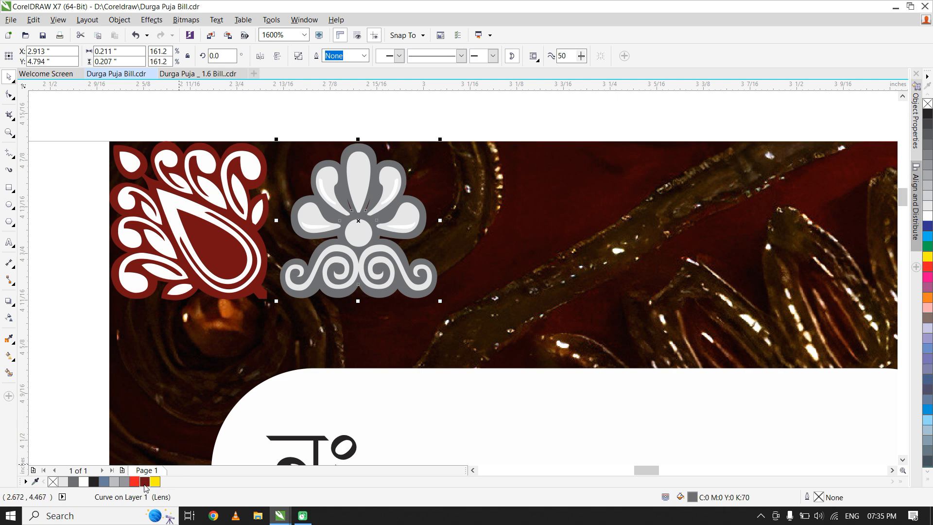
{"action": "left_click", "coordinate": [144, 482]}
- Fill the light ornament shapes of both the flower and the corner motif with yellow, C0 M0 Y100 K0
{"action": "left_click", "coordinate": [395, 181]}
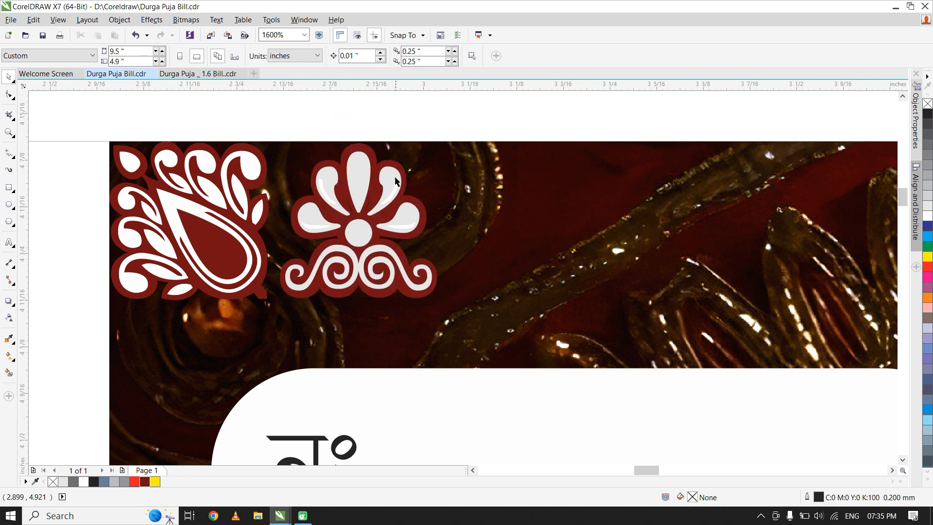
{"action": "left_click", "coordinate": [364, 196]}
{"action": "left_click", "coordinate": [178, 204], "text": "shift"}
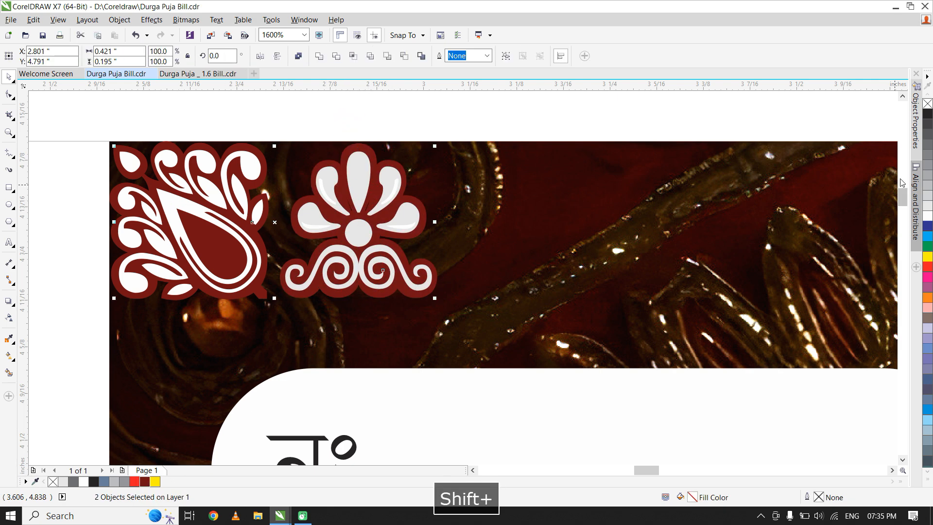
{"action": "left_click", "coordinate": [927, 256]}
{"action": "left_click", "coordinate": [415, 110]}
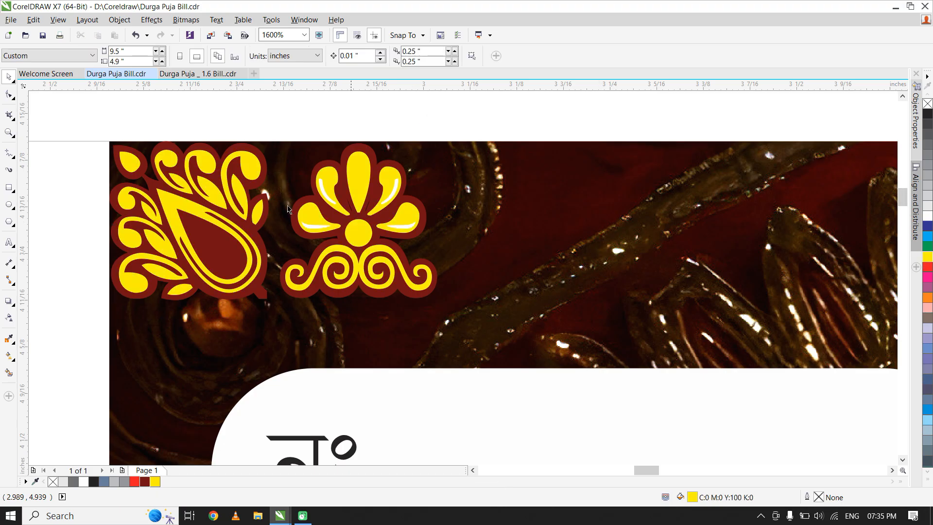
- Group the recoloured flower's parts and place a copy directly to its right, touching the original
{"action": "scroll", "coordinate": [233, 132], "scroll_direction": "down", "scroll_amount": 1}
{"action": "left_click_drag", "start_coordinate": [256, 141], "coordinate": [359, 254]}
{"action": "key", "text": "ctrl+g"}
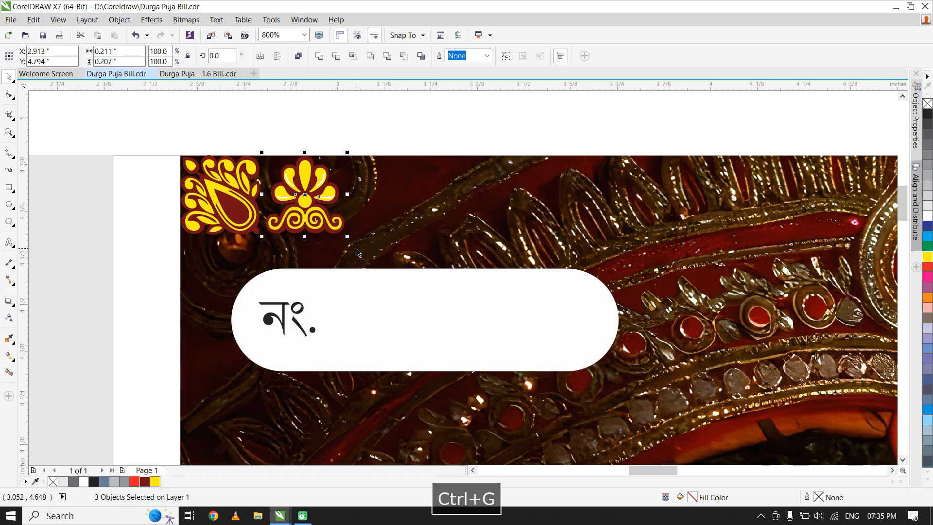
{"action": "left_click_drag", "start_coordinate": [259, 194], "coordinate": [347, 203]}
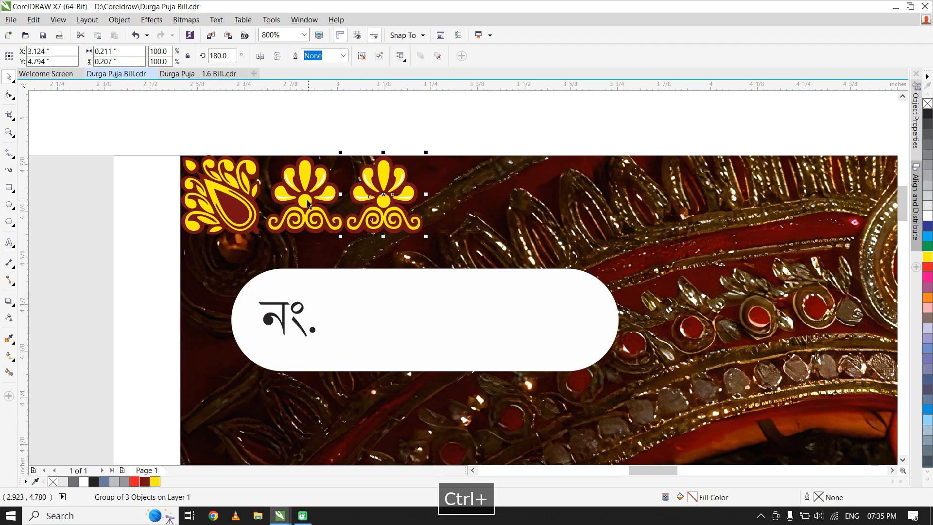
- Repeat the flower duplication along the bill's top edge until the row reaches the তাং date line
{"action": "scroll", "coordinate": [309, 203], "scroll_direction": "down", "scroll_amount": 6}
{"action": "scroll", "coordinate": [441, 206], "scroll_direction": "up", "scroll_amount": 2}
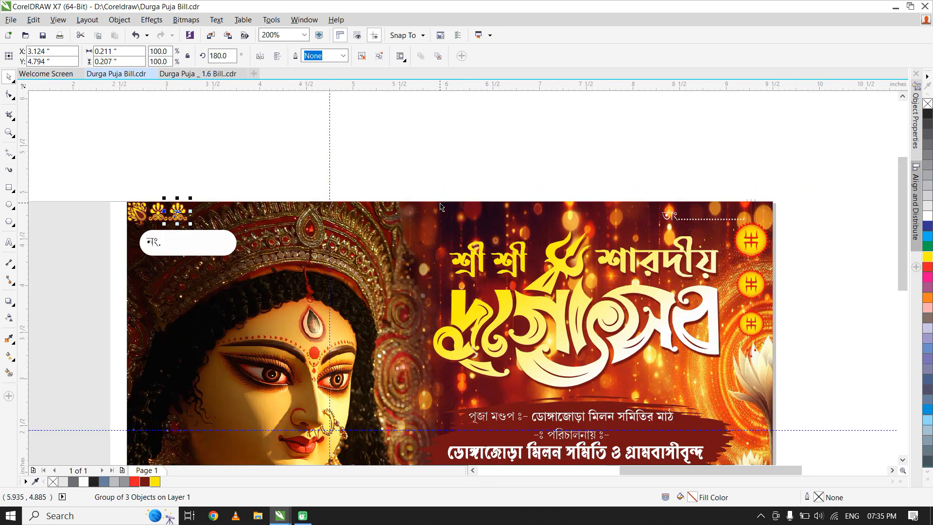
{"action": "key", "text": "ctrl+r"}
{"action": "key", "text": "ctrl+r"}
{"action": "key", "text": "ctrl+r"}
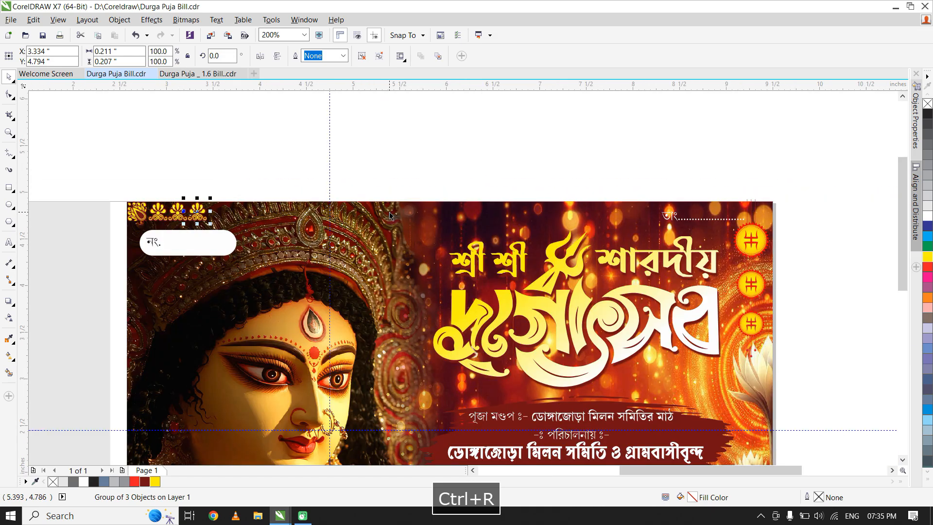
{"action": "key", "text": "ctrl+r"}
{"action": "key", "text": "ctrl+r"}
{"action": "key", "text": "ctrl+r"}
{"action": "key", "text": "ctrl+r"}
{"action": "key", "text": "ctrl+r"}
{"action": "key", "text": "ctrl+r"}
{"action": "key", "text": "ctrl+r"}
{"action": "key", "text": "ctrl+r"}
{"action": "key", "text": "ctrl+r"}
{"action": "key", "text": "ctrl+r"}
{"action": "key", "text": "ctrl+r"}
{"action": "key", "text": "ctrl+r"}
{"action": "key", "text": "ctrl+r"}
{"action": "key", "text": "ctrl+r"}
{"action": "key", "text": "ctrl+r"}
{"action": "key", "text": "ctrl+r"}
{"action": "key", "text": "ctrl+r"}
{"action": "key", "text": "ctrl+r"}
{"action": "key", "text": "ctrl+r"}
{"action": "key", "text": "ctrl+r"}
{"action": "key", "text": "ctrl+z"}
{"action": "key", "text": "ctrl+z"}
{"action": "key", "text": "ctrl+z"}
{"action": "key", "text": "ctrl+r"}
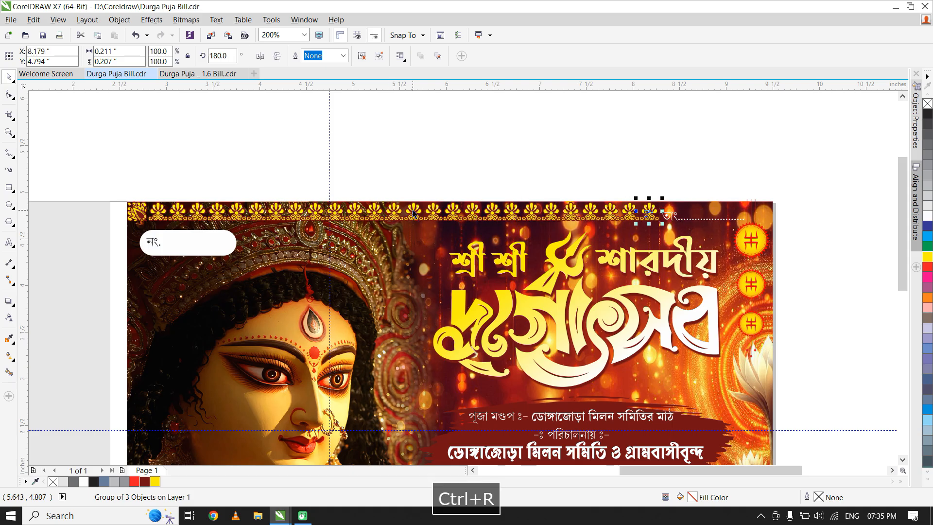
{"action": "left_click", "coordinate": [440, 172]}
- Delete the old silver border along the bill's bottom edge
{"action": "scroll", "coordinate": [416, 156], "scroll_direction": "down", "scroll_amount": 1}
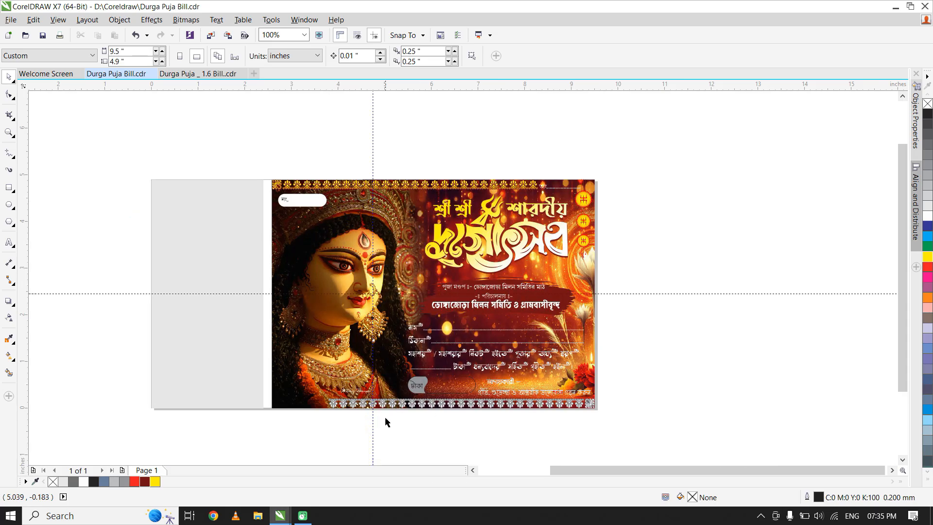
{"action": "scroll", "coordinate": [381, 418], "scroll_direction": "up", "scroll_amount": 1}
{"action": "left_click_drag", "start_coordinate": [215, 424], "coordinate": [763, 379]}
{"action": "key", "text": "Delete"}
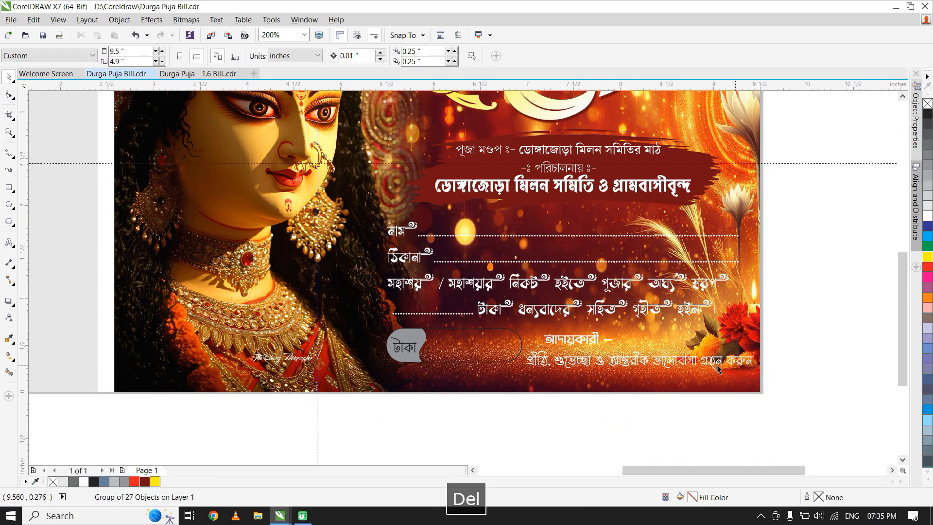
- Group all the yellow flower and corner ornaments of the bill's top border into one object
{"action": "scroll", "coordinate": [343, 158], "scroll_direction": "down", "scroll_amount": 1}
{"action": "scroll", "coordinate": [343, 159], "scroll_direction": "up", "scroll_amount": 1}
{"action": "left_click_drag", "start_coordinate": [221, 114], "coordinate": [751, 161]}
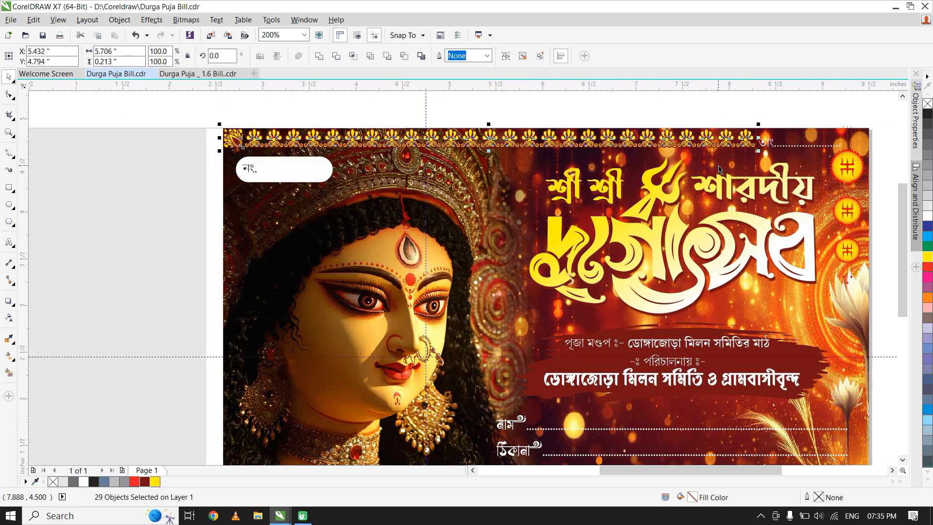
{"action": "key", "text": "ctrl+g"}
{"action": "scroll", "coordinate": [461, 137], "scroll_direction": "down", "scroll_amount": 1}
{"action": "scroll", "coordinate": [461, 137], "scroll_direction": "up", "scroll_amount": 2}
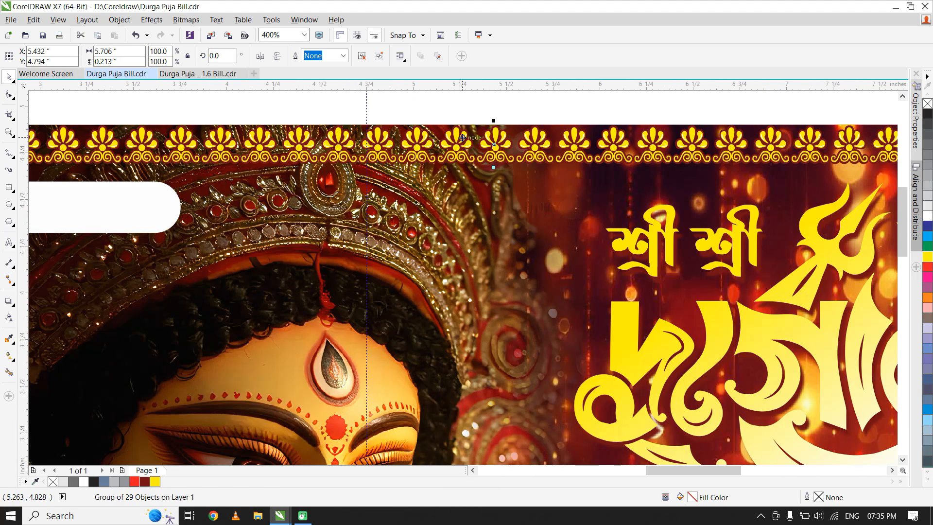
- Duplicate the grouped top border in place and mirror the copy both vertically and horizontally
{"action": "key", "text": "ctrl+c"}
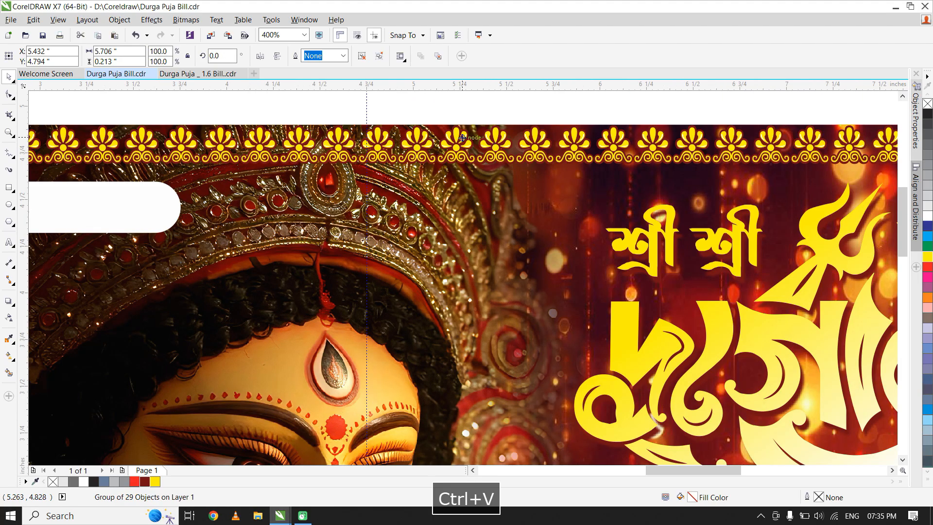
{"action": "left_click", "coordinate": [278, 56]}
{"action": "left_click", "coordinate": [260, 56]}
{"action": "scroll", "coordinate": [359, 149], "scroll_direction": "down", "scroll_amount": 2}
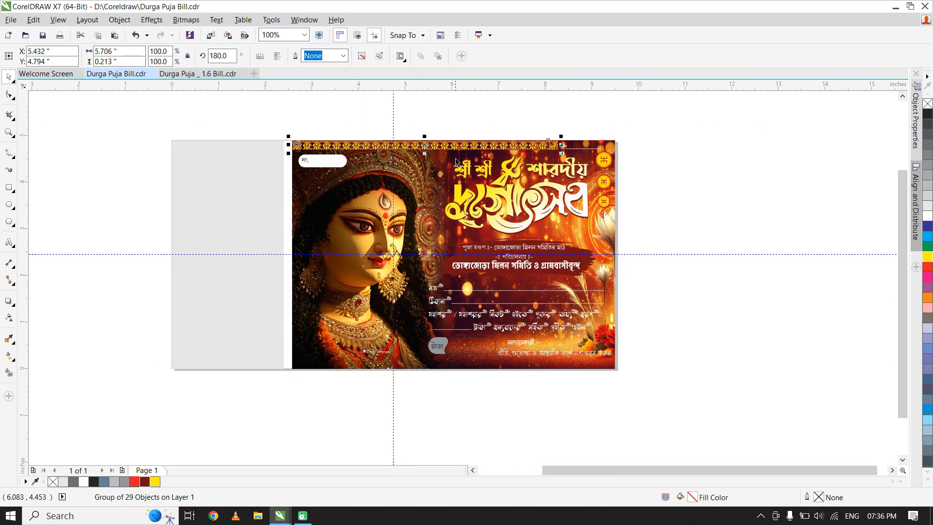
- Move the mirrored border to the bottom of the bill and align it with the background's bottom and right edges
{"action": "left_click_drag", "start_coordinate": [465, 170], "coordinate": [565, 372]}
{"action": "scroll", "coordinate": [565, 372], "scroll_direction": "up", "scroll_amount": 2}
{"action": "left_click", "coordinate": [564, 364], "text": "shift"}
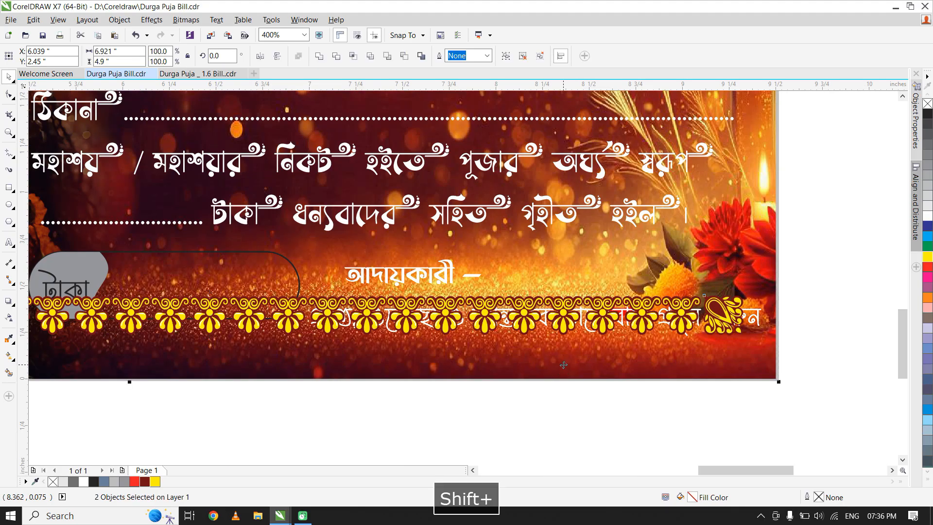
{"action": "key", "text": "b"}
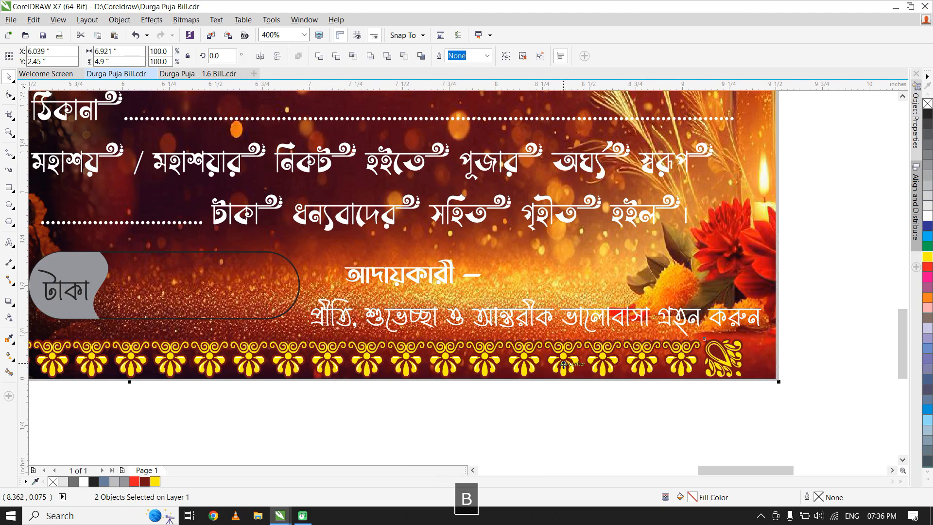
{"action": "key", "text": "r"}
{"action": "left_click", "coordinate": [562, 412]}
{"action": "scroll", "coordinate": [505, 381], "scroll_direction": "down", "scroll_amount": 1}
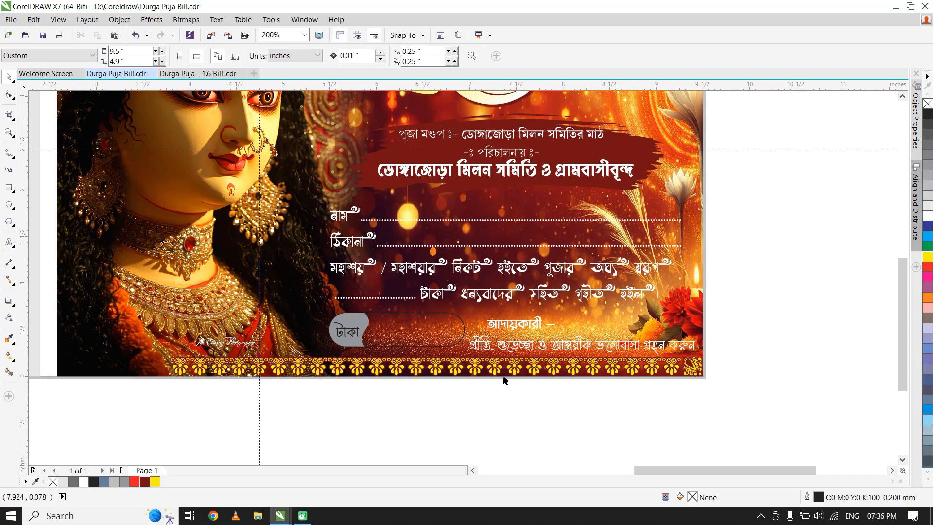
- Fill the rounded amount box with white and its wavy টাকা tab with blue
{"action": "scroll", "coordinate": [429, 350], "scroll_direction": "up", "scroll_amount": 1}
{"action": "left_click", "coordinate": [452, 290]}
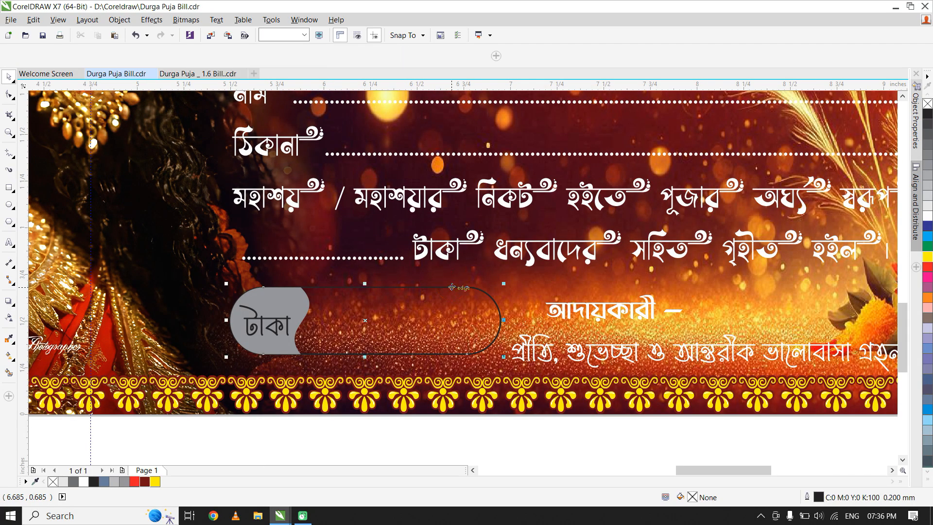
{"action": "left_click", "coordinate": [927, 214]}
{"action": "scroll", "coordinate": [294, 346], "scroll_direction": "up", "scroll_amount": 1}
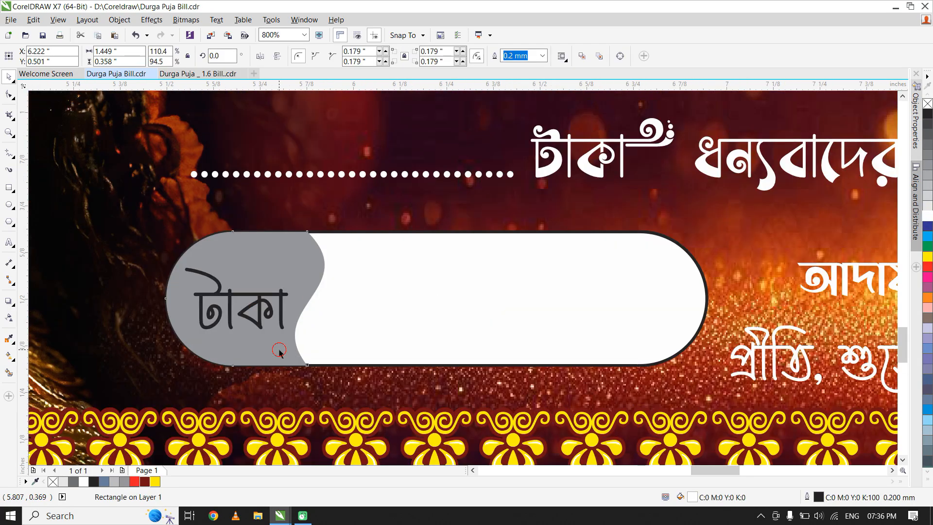
{"action": "left_click", "coordinate": [278, 348]}
{"action": "left_click", "coordinate": [927, 226]}
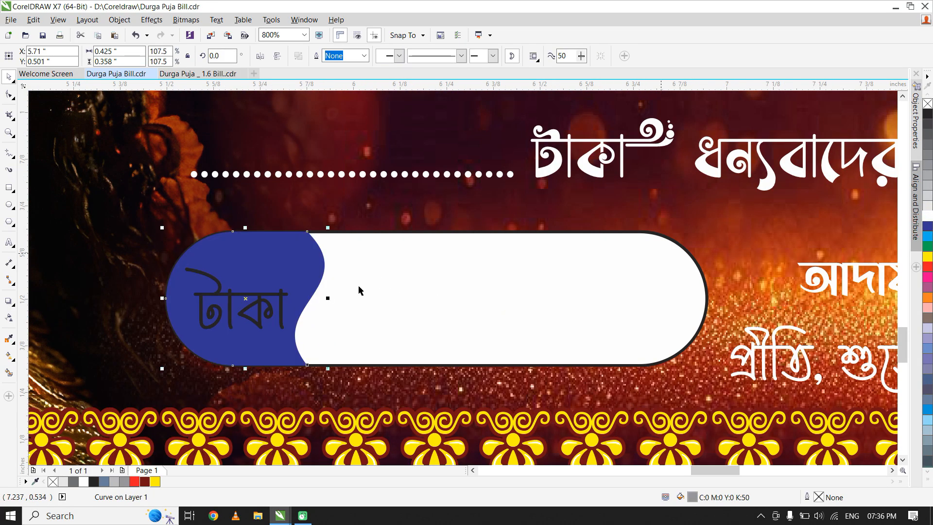
- Colour the টাকা label white and remove the outline of the white amount box
{"action": "left_click", "coordinate": [269, 305]}
{"action": "left_click", "coordinate": [927, 216]}
{"action": "scroll", "coordinate": [364, 263], "scroll_direction": "down", "scroll_amount": 3}
{"action": "left_click", "coordinate": [428, 267]}
{"action": "scroll", "coordinate": [463, 254], "scroll_direction": "up", "scroll_amount": 1}
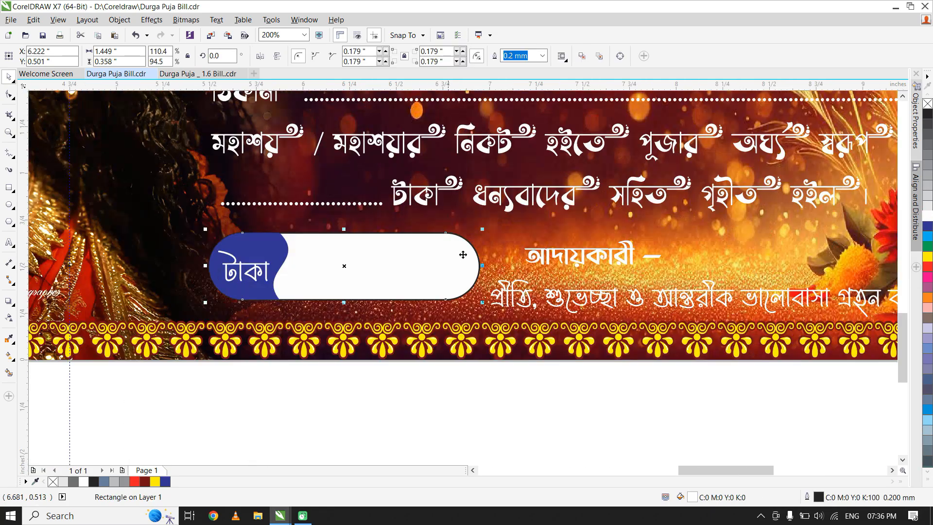
{"action": "right_click", "coordinate": [927, 104]}
{"action": "left_click", "coordinate": [323, 390]}
- Group the amount box, its blue tab and the টাকা label
{"action": "scroll", "coordinate": [292, 386], "scroll_direction": "down", "scroll_amount": 1}
{"action": "left_click_drag", "start_coordinate": [227, 385], "coordinate": [411, 281]}
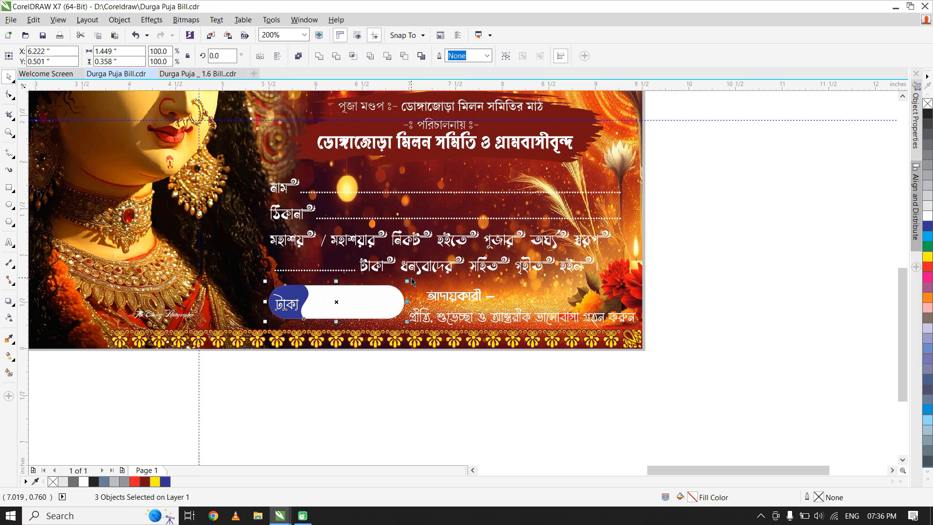
{"action": "key", "text": "ctrl+g"}
{"action": "scroll", "coordinate": [431, 340], "scroll_direction": "down", "scroll_amount": 1}
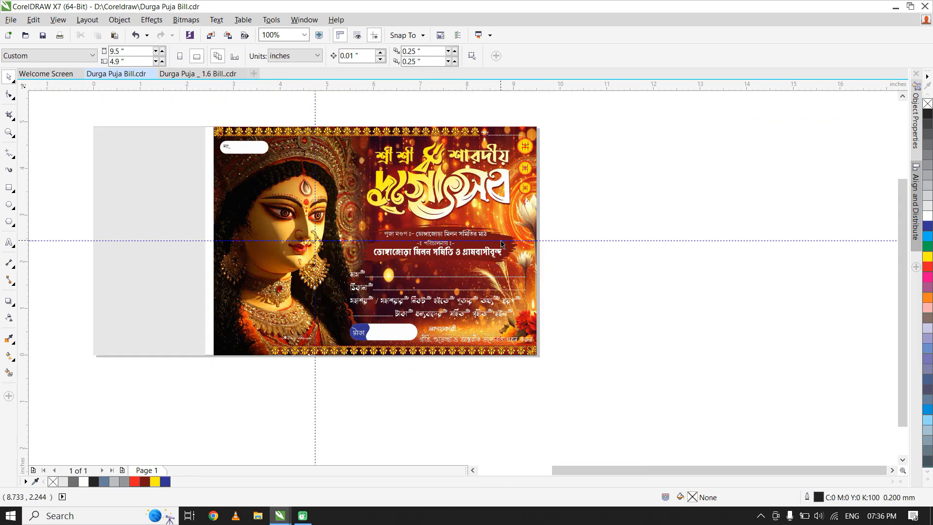
{"action": "scroll", "coordinate": [386, 238], "scroll_direction": "up", "scroll_amount": 1}
{"action": "scroll", "coordinate": [446, 228], "scroll_direction": "down", "scroll_amount": 1}
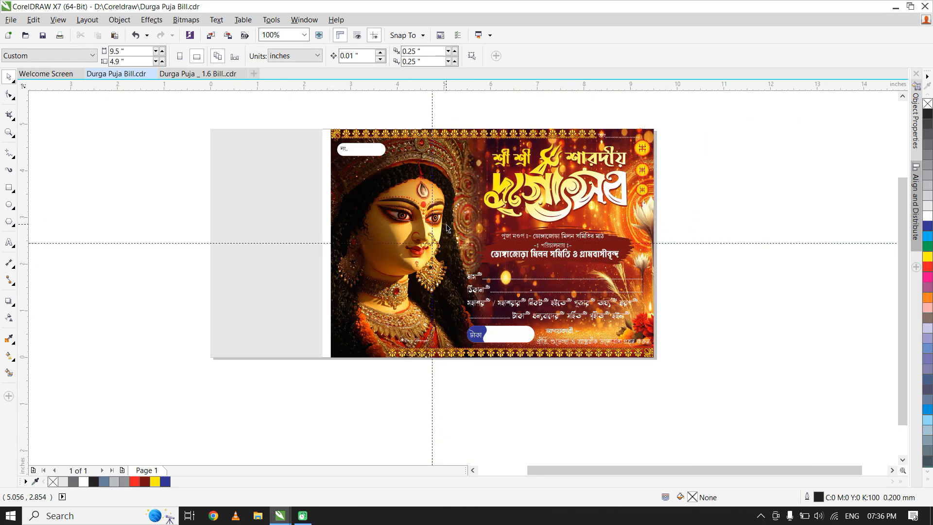
- Place a copy of the white নং. number box in the upper left corner of the grey stub
{"action": "scroll", "coordinate": [390, 231], "scroll_direction": "up", "scroll_amount": 1}
{"action": "left_click", "coordinate": [392, 126]}
{"action": "left_click", "coordinate": [385, 117]}
{"action": "left_click_drag", "start_coordinate": [385, 117], "coordinate": [533, 206]}
{"action": "left_click_drag", "start_coordinate": [475, 173], "coordinate": [231, 156]}
{"action": "left_click", "coordinate": [225, 138]}
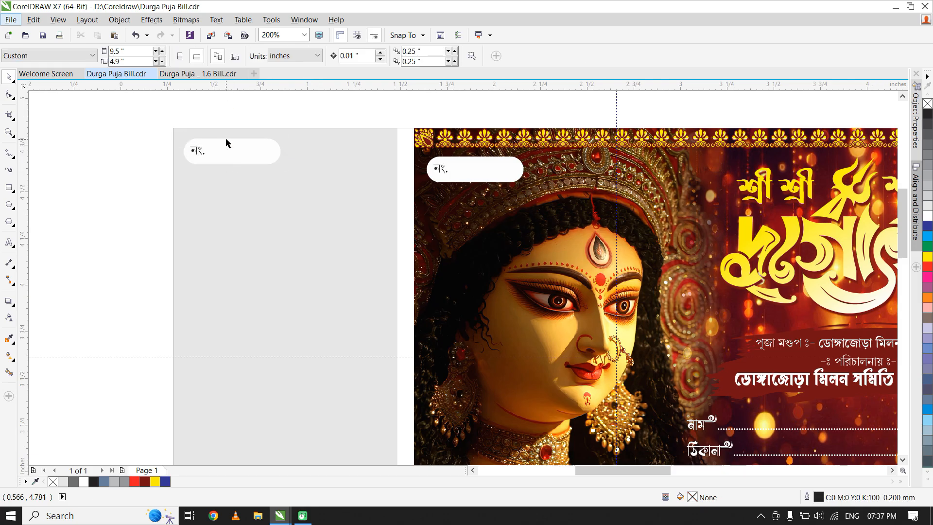
{"action": "scroll", "coordinate": [225, 141], "scroll_direction": "up", "scroll_amount": 1}
{"action": "scroll", "coordinate": [188, 154], "scroll_direction": "down", "scroll_amount": 1}
{"action": "left_click", "coordinate": [193, 116]}
- Copy the শ্রী শ্রী শারদীয় দুর্গোৎসব title onto the stub and centre it horizontally on the grey panel
{"action": "scroll", "coordinate": [297, 117], "scroll_direction": "down", "scroll_amount": 2}
{"action": "left_click_drag", "start_coordinate": [556, 187], "coordinate": [258, 198]}
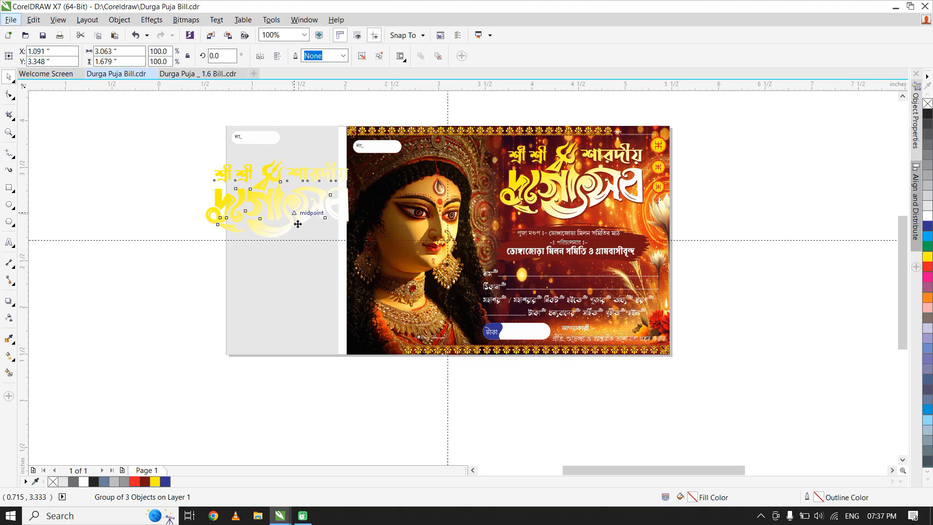
{"action": "scroll", "coordinate": [298, 224], "scroll_direction": "up", "scroll_amount": 2}
{"action": "left_click", "coordinate": [340, 267], "text": "shift"}
{"action": "key", "text": "c"}
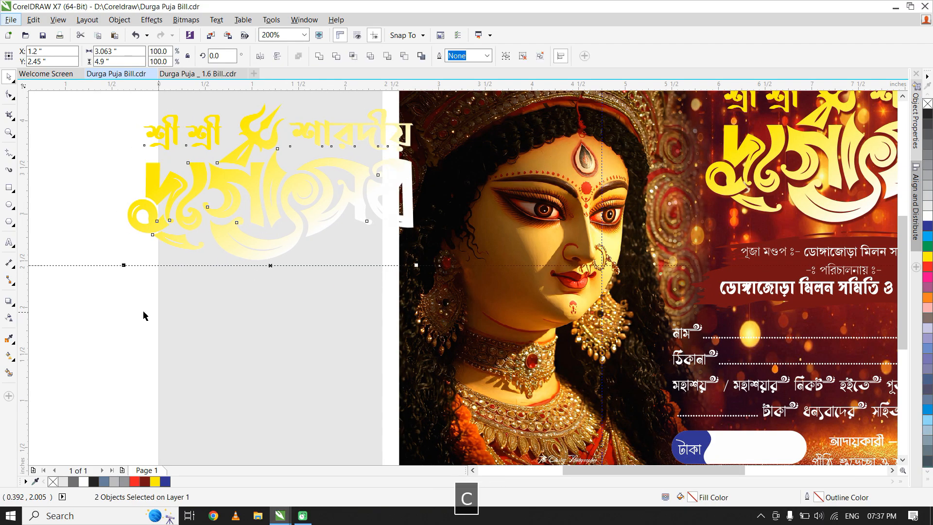
{"action": "key", "text": "Escape"}
- Scale the stub's title down about its centre to about 2.18 inches wide
{"action": "left_click", "coordinate": [276, 250]}
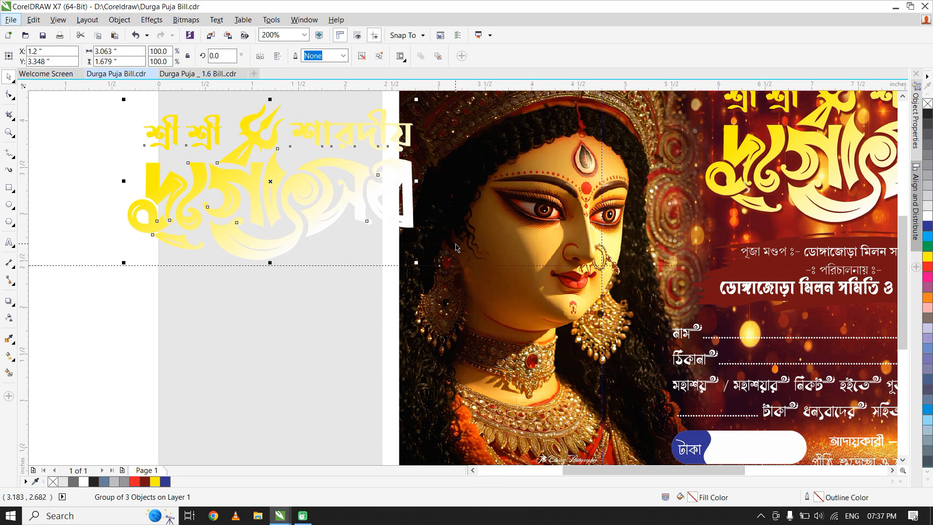
{"action": "left_click_drag", "start_coordinate": [417, 264], "coordinate": [387, 241]}
{"action": "key", "text": "Escape"}
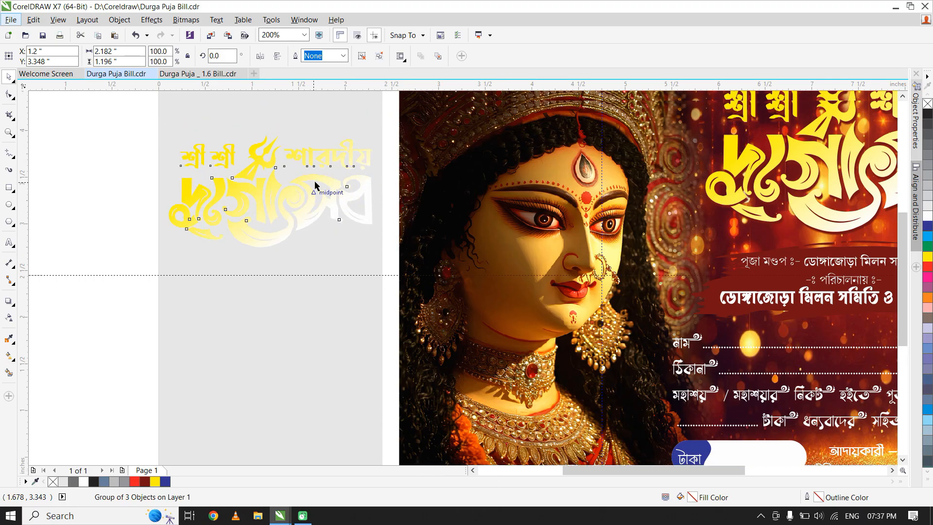
- Move the stub's title up to just below the নং. box and colour it black
{"action": "scroll", "coordinate": [311, 188], "scroll_direction": "up", "scroll_amount": 2}
{"action": "key", "text": "Up"}
{"action": "key", "text": "Up"}
{"action": "key", "text": "Up"}
{"action": "key", "text": "Up"}
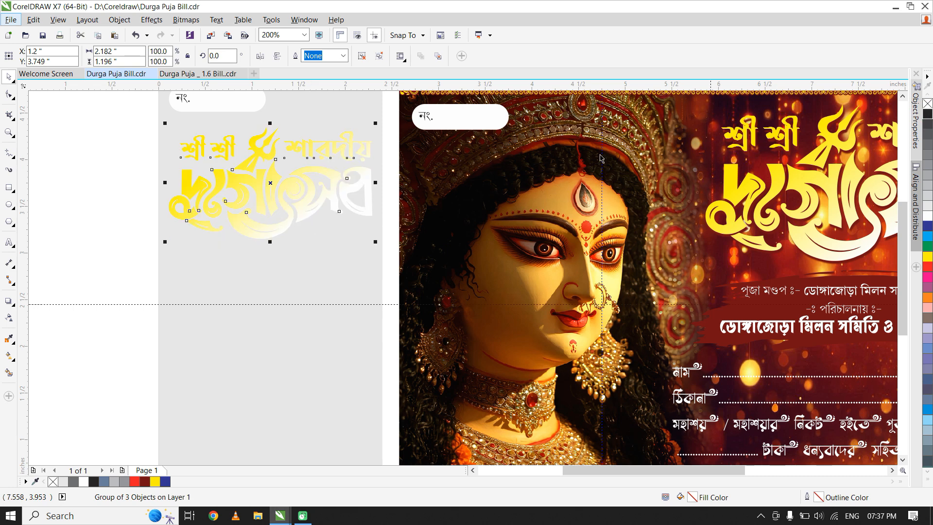
{"action": "scroll", "coordinate": [335, 191], "scroll_direction": "down", "scroll_amount": 2}
{"action": "scroll", "coordinate": [615, 221], "scroll_direction": "up", "scroll_amount": 4}
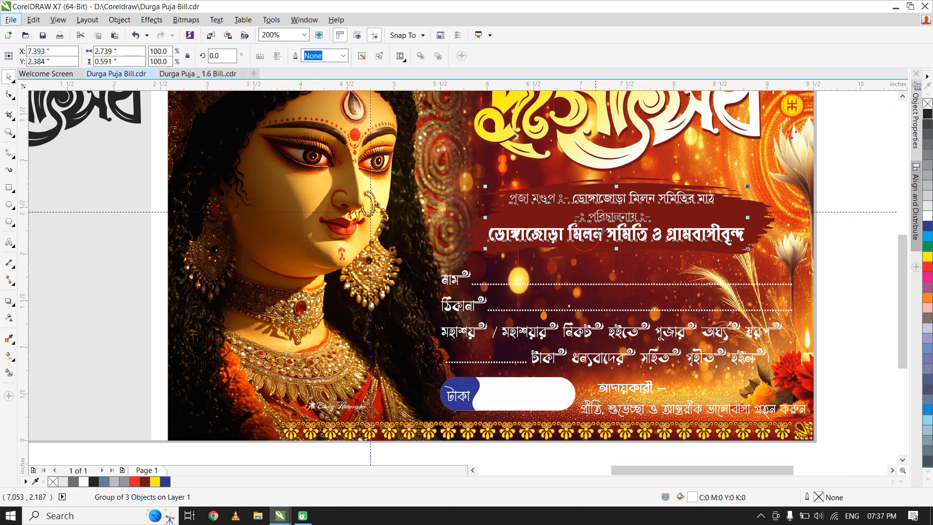
- Copy the পূজা মণ্ডপ and organiser text with its dark red brush stroke onto the stub and group the copy
{"action": "left_click", "coordinate": [621, 242]}
{"action": "scroll", "coordinate": [734, 208], "scroll_direction": "down", "scroll_amount": 2}
{"action": "left_click_drag", "start_coordinate": [734, 208], "coordinate": [446, 204]}
{"action": "scroll", "coordinate": [734, 208], "scroll_direction": "down", "scroll_amount": 2}
{"action": "scroll", "coordinate": [446, 204], "scroll_direction": "up", "scroll_amount": 2}
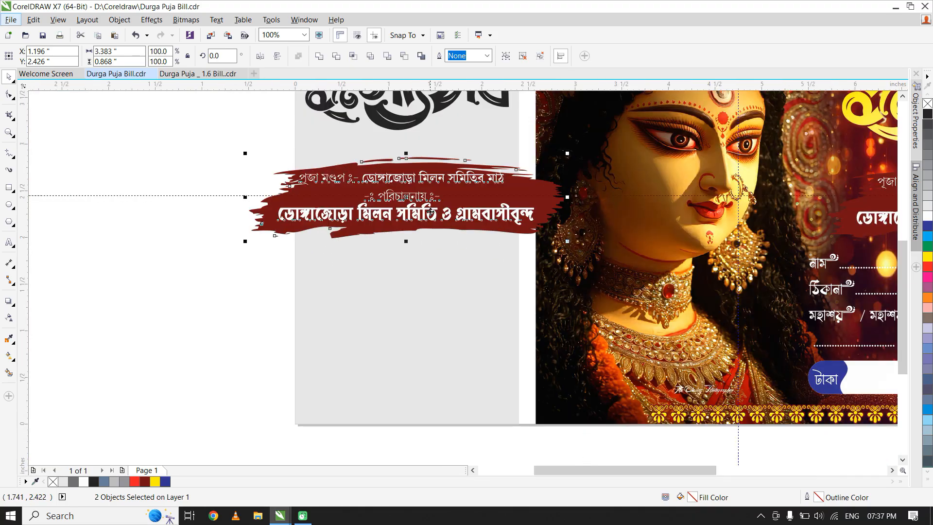
{"action": "key", "text": "ctrl+g"}
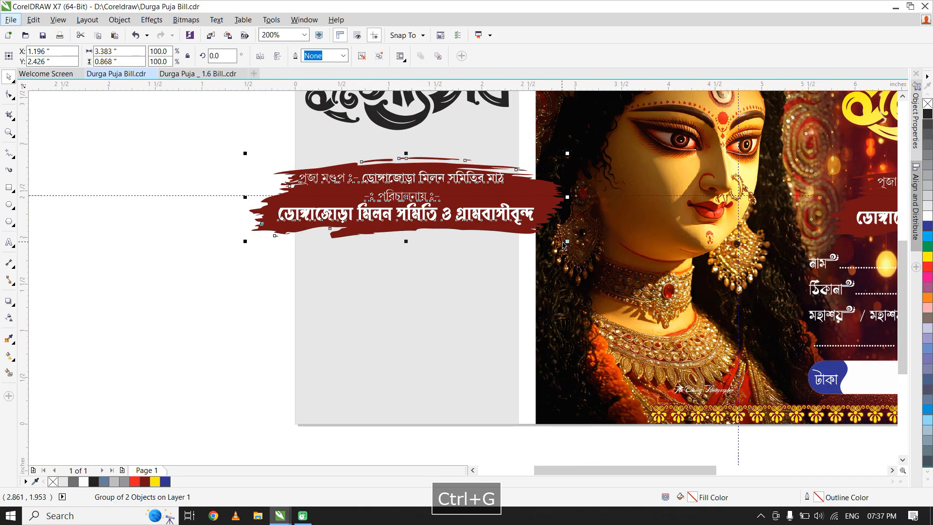
- Scale the stub's brush-stroke text group to about 2.29 inches wide and move it up under the title
{"action": "left_click_drag", "start_coordinate": [567, 241], "coordinate": [515, 271]}
{"action": "scroll", "coordinate": [471, 229], "scroll_direction": "up", "scroll_amount": 2}
{"action": "scroll", "coordinate": [377, 161], "scroll_direction": "down", "scroll_amount": 2}
{"action": "scroll", "coordinate": [377, 160], "scroll_direction": "up", "scroll_amount": 2}
{"action": "left_click_drag", "start_coordinate": [410, 206], "coordinate": [405, 153]}
{"action": "scroll", "coordinate": [405, 154], "scroll_direction": "down", "scroll_amount": 4}
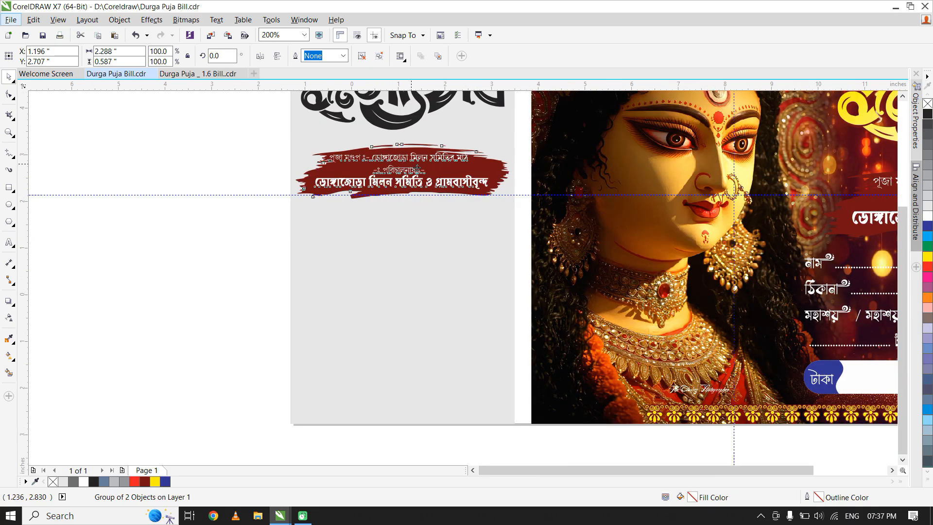
- Place a copy of the নাম / ঠিকানা receipt text block on the stub below the brush-stroke group
{"action": "scroll", "coordinate": [639, 236], "scroll_direction": "up", "scroll_amount": 2}
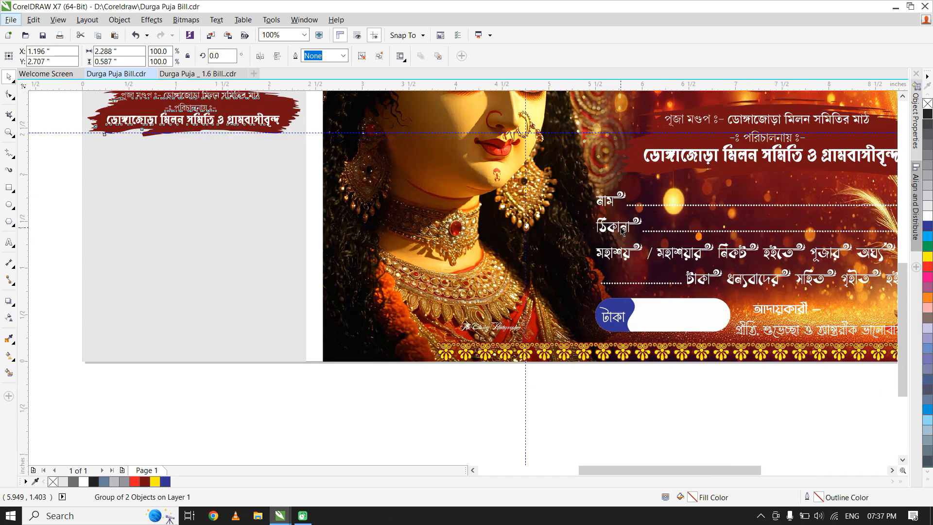
{"action": "scroll", "coordinate": [639, 237], "scroll_direction": "down", "scroll_amount": 2}
{"action": "left_click_drag", "start_coordinate": [640, 237], "coordinate": [377, 220]}
{"action": "scroll", "coordinate": [425, 238], "scroll_direction": "up", "scroll_amount": 2}
{"action": "left_click_drag", "start_coordinate": [437, 229], "coordinate": [387, 237]}
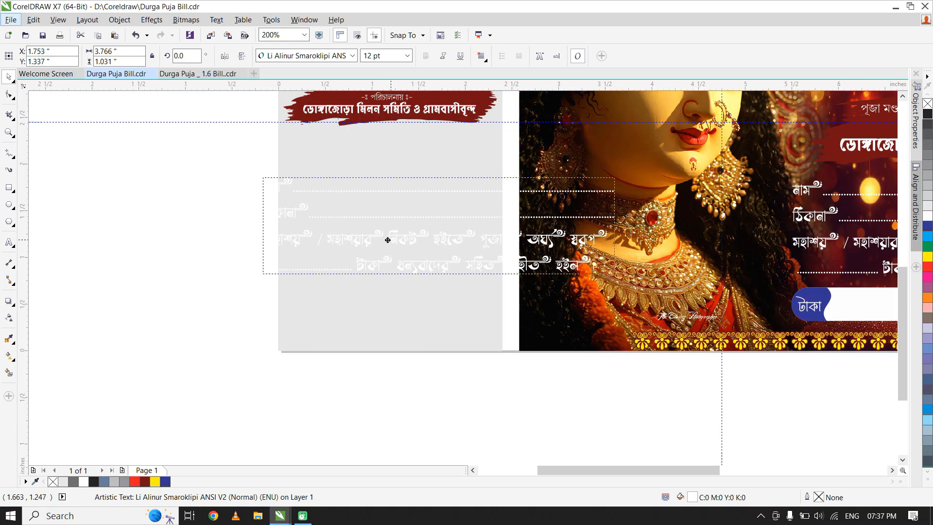
{"action": "scroll", "coordinate": [396, 252], "scroll_direction": "up", "scroll_amount": 2}
- Colour the stub's receipt text black and delete its last two lines, from মহাশয় to হইল।
{"action": "key", "text": "alt+s"}
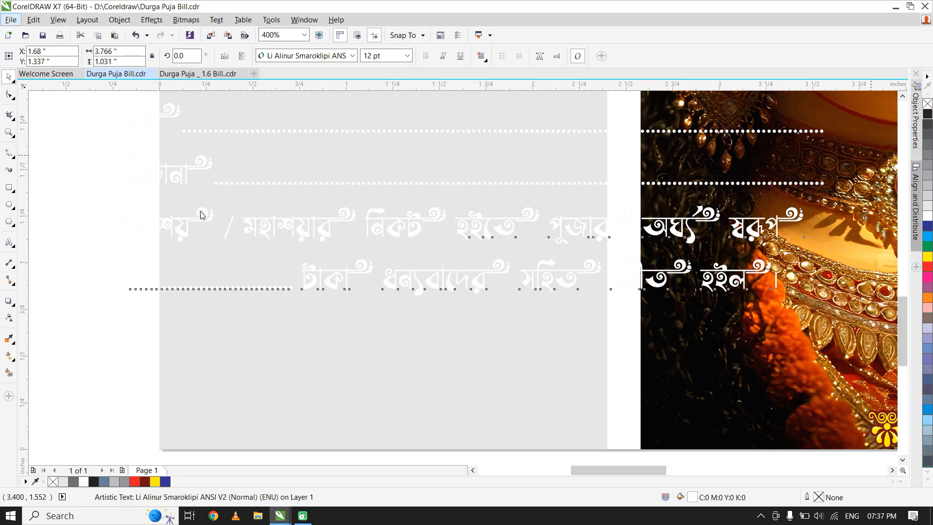
{"action": "left_click", "coordinate": [8, 243]}
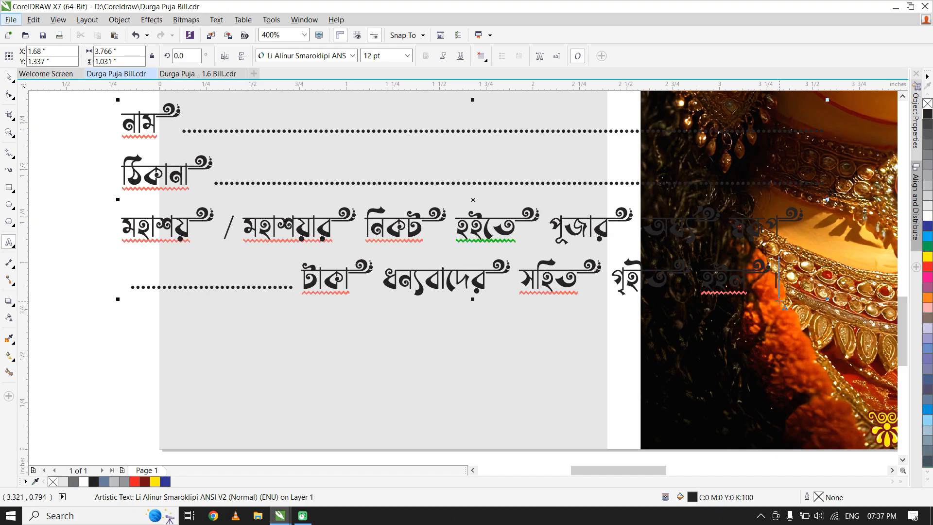
{"action": "left_click_drag", "start_coordinate": [778, 277], "coordinate": [775, 281]}
{"action": "left_click_drag", "start_coordinate": [303, 251], "coordinate": [114, 230]}
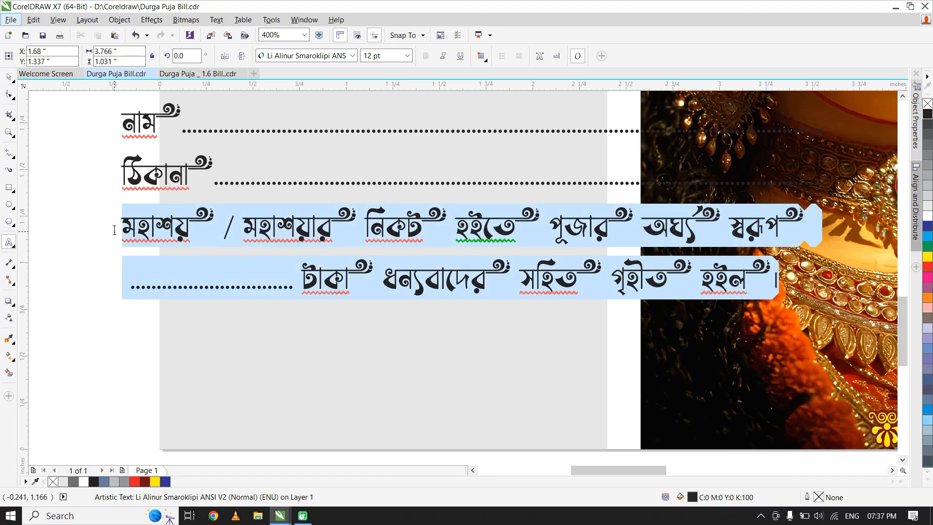
{"action": "key", "text": "BackSpace"}
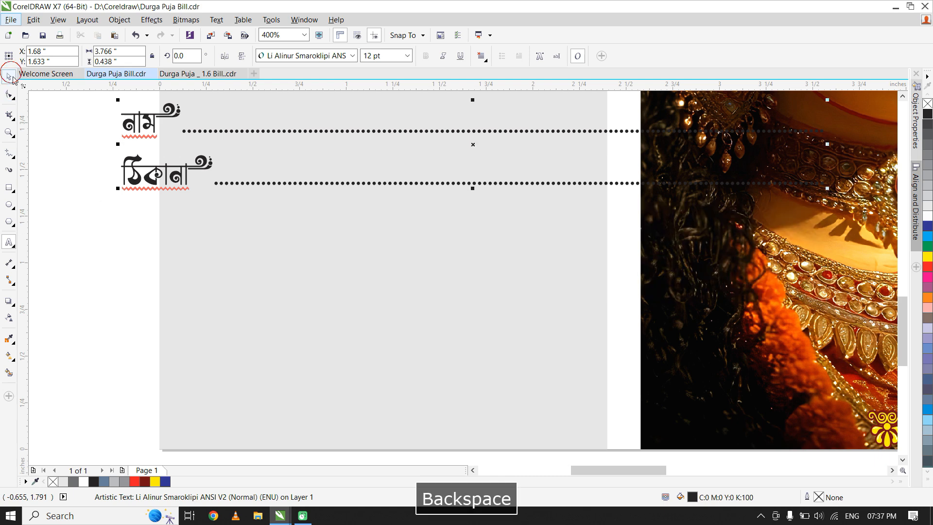
- Move the নাম and ঠিকানা lines up inside the stub's left edge and slightly widen their line spacing
{"action": "left_click", "coordinate": [10, 76]}
{"action": "scroll", "coordinate": [280, 268], "scroll_direction": "down", "scroll_amount": 1}
{"action": "scroll", "coordinate": [258, 165], "scroll_direction": "up", "scroll_amount": 1}
{"action": "left_click_drag", "start_coordinate": [171, 228], "coordinate": [224, 160]}
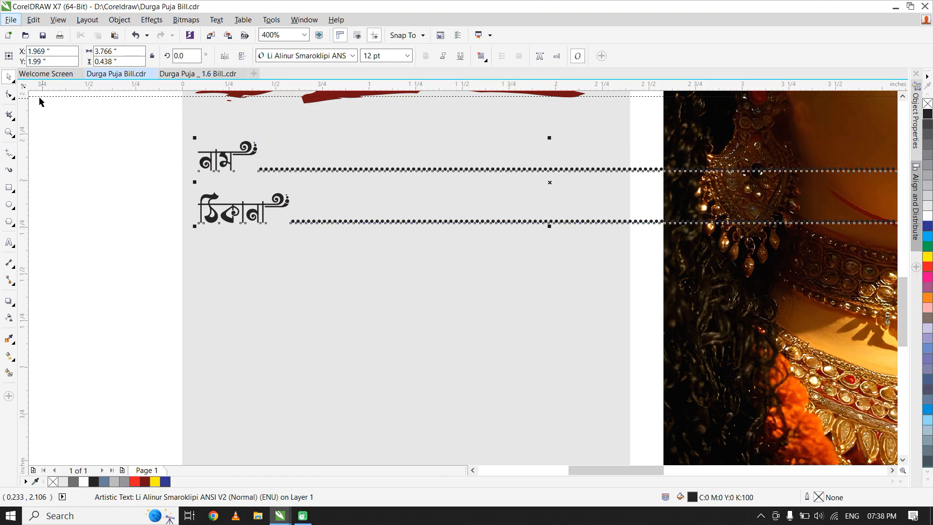
{"action": "mouse_move", "coordinate": [198, 222]}
{"action": "left_mouse_down"}
{"action": "mouse_move", "coordinate": [197, 250]}
{"action": "mouse_move", "coordinate": [196, 231]}
{"action": "left_mouse_up"}
- Trim the dotted lines after নাম and ঠিকানা so both end just inside the stub's right edge
{"action": "key", "text": "alt+s"}
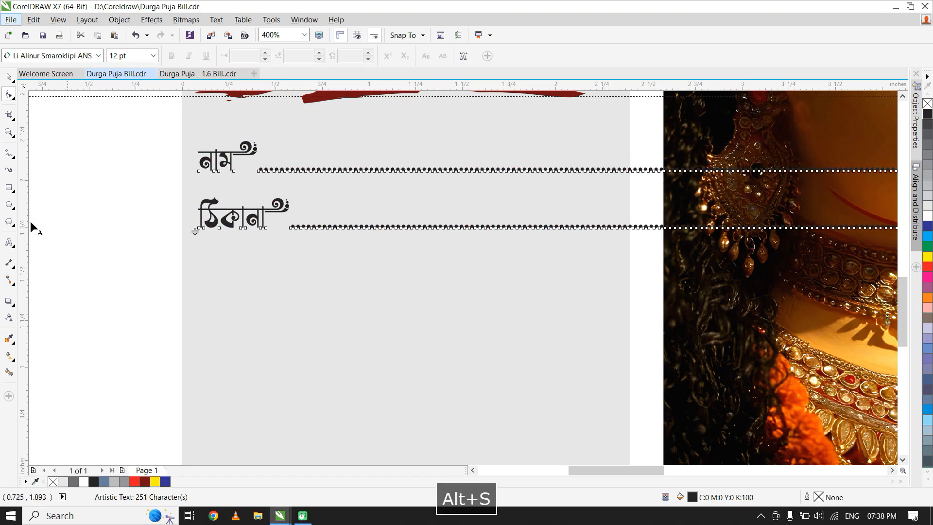
{"action": "left_click", "coordinate": [13, 245]}
{"action": "scroll", "coordinate": [618, 168], "scroll_direction": "down", "scroll_amount": 1}
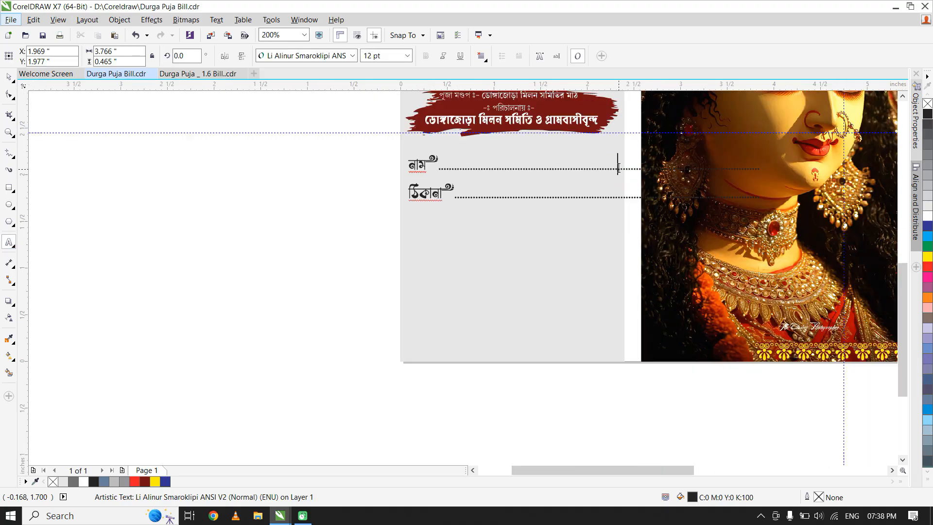
{"action": "left_click_drag", "start_coordinate": [619, 167], "coordinate": [759, 173]}
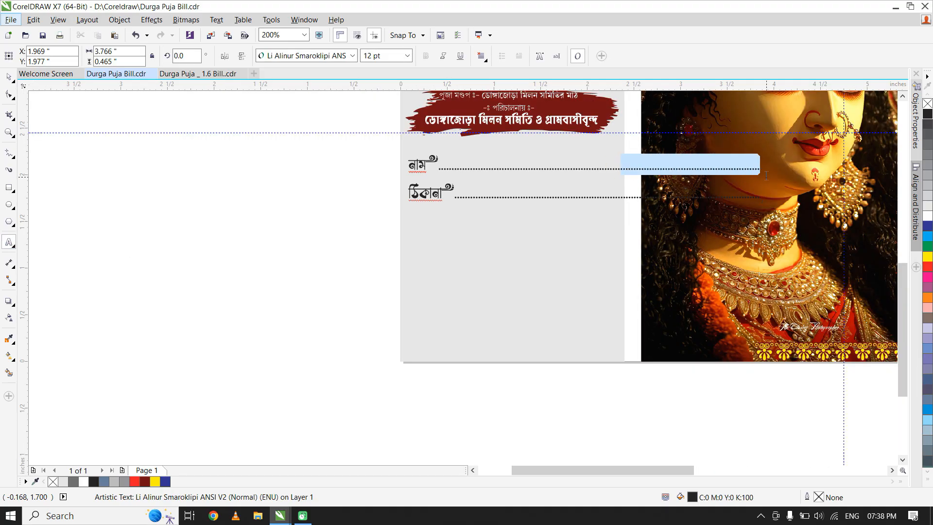
{"action": "key", "text": "BackSpace"}
{"action": "left_click_drag", "start_coordinate": [620, 197], "coordinate": [759, 199]}
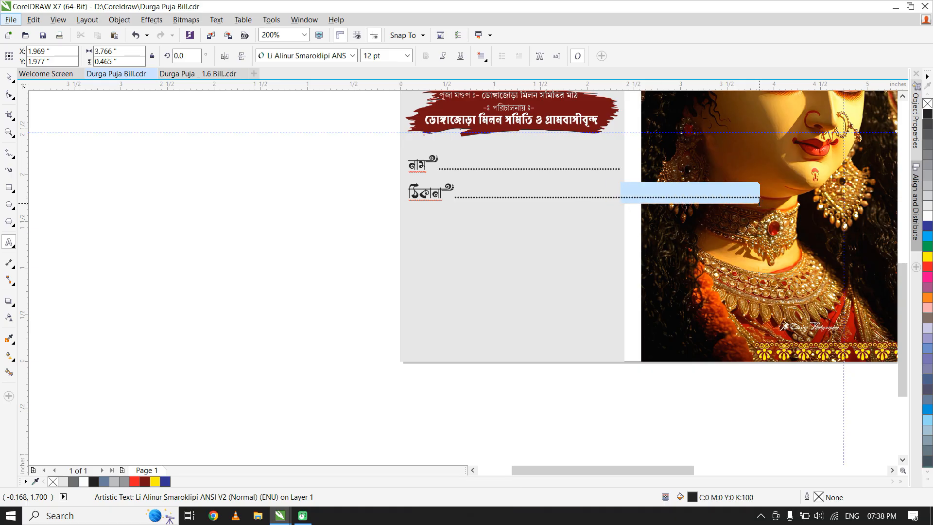
{"action": "key", "text": "BackSpace"}
- Centre the নাম / ঠিকানা text horizontally on the stub and move it slightly down
{"action": "key", "text": "ctrl+space"}
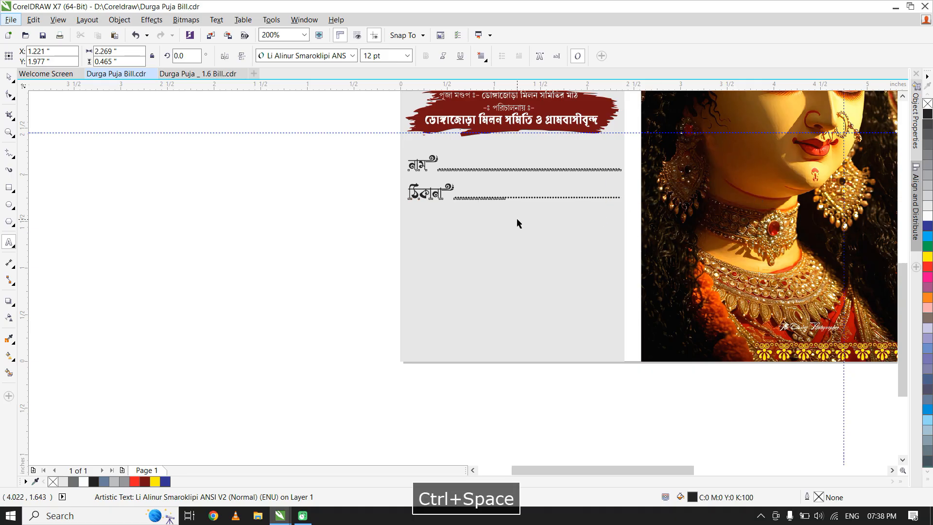
{"action": "left_click", "coordinate": [525, 233], "text": "shift"}
{"action": "key", "text": "c"}
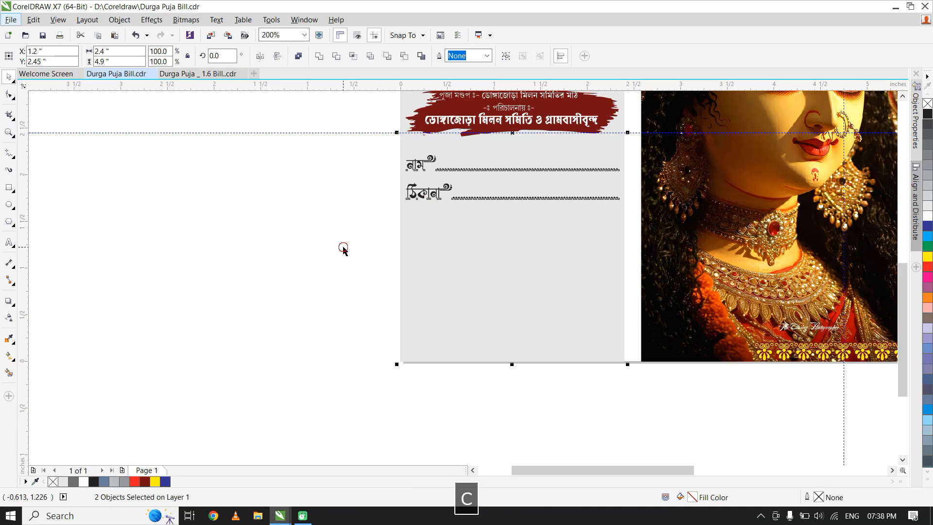
{"action": "left_click", "coordinate": [437, 199]}
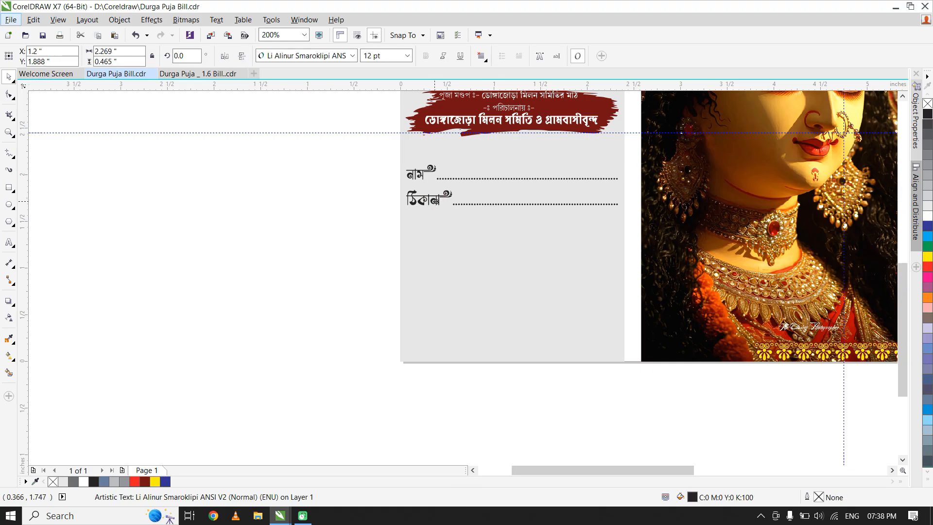
{"action": "scroll", "coordinate": [536, 178], "scroll_direction": "down", "scroll_amount": 2}
{"action": "key", "text": "Escape"}
{"action": "scroll", "coordinate": [725, 289], "scroll_direction": "up", "scroll_amount": 2}
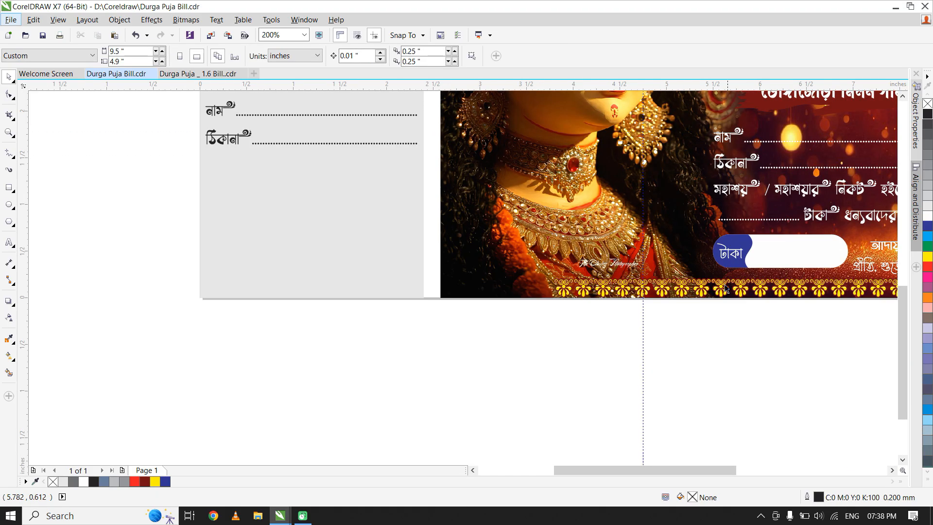
- Place a copy of the bill's টাকা amount box below the ঠিকানা line, centred horizontally on the stub
{"action": "left_click_drag", "start_coordinate": [857, 241], "coordinate": [856, 242]}
{"action": "key", "text": "ctrl+c"}
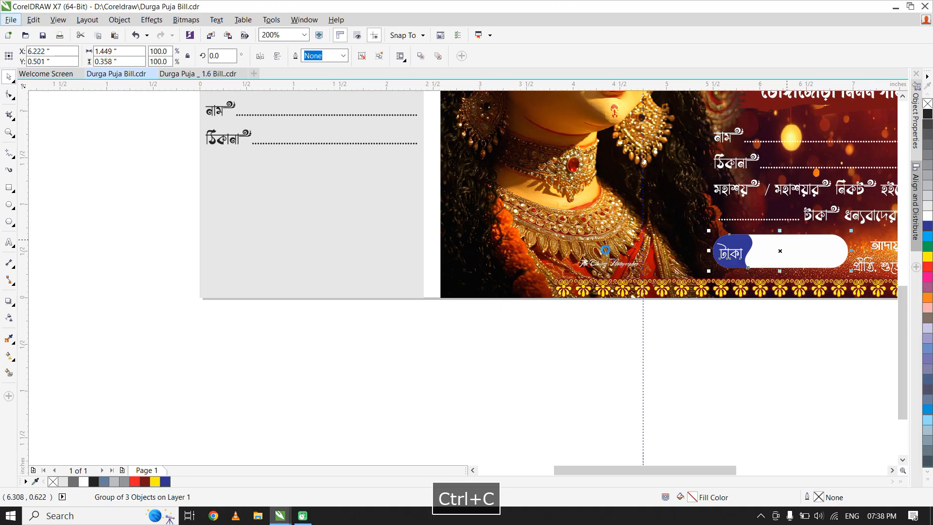
{"action": "left_click_drag", "start_coordinate": [804, 255], "coordinate": [323, 192]}
{"action": "key", "text": "ctrl+g"}
{"action": "left_click", "coordinate": [344, 246], "text": "shift"}
{"action": "key", "text": "c"}
{"action": "left_click", "coordinate": [337, 323]}
{"action": "left_click", "coordinate": [323, 212]}
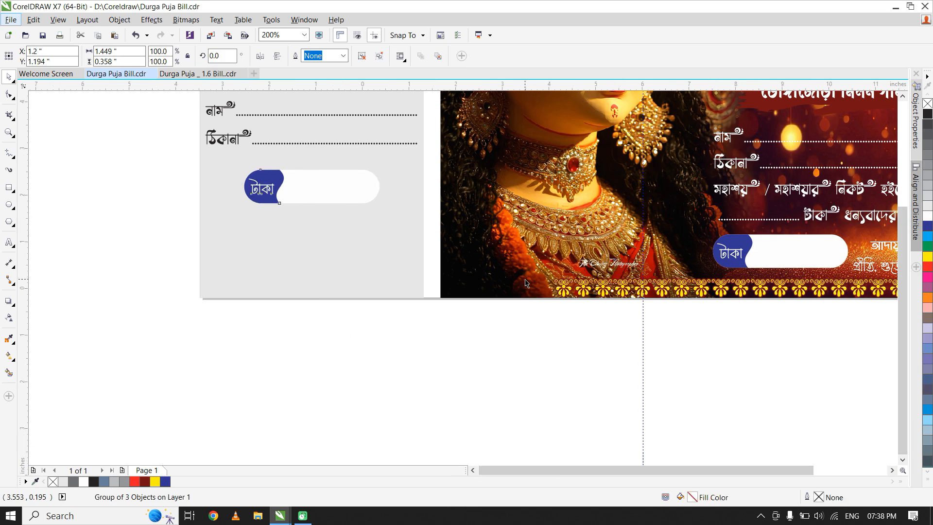
- Place a copy of the bill's আদায়কারী text near the stub's bottom, centred horizontally
{"action": "scroll", "coordinate": [765, 274], "scroll_direction": "down", "scroll_amount": 2}
{"action": "scroll", "coordinate": [765, 274], "scroll_direction": "up", "scroll_amount": 2}
{"action": "left_click_drag", "start_coordinate": [694, 257], "coordinate": [170, 273]}
{"action": "left_click", "coordinate": [174, 336], "text": "shift"}
{"action": "key", "text": "c"}
{"action": "left_click", "coordinate": [174, 336]}
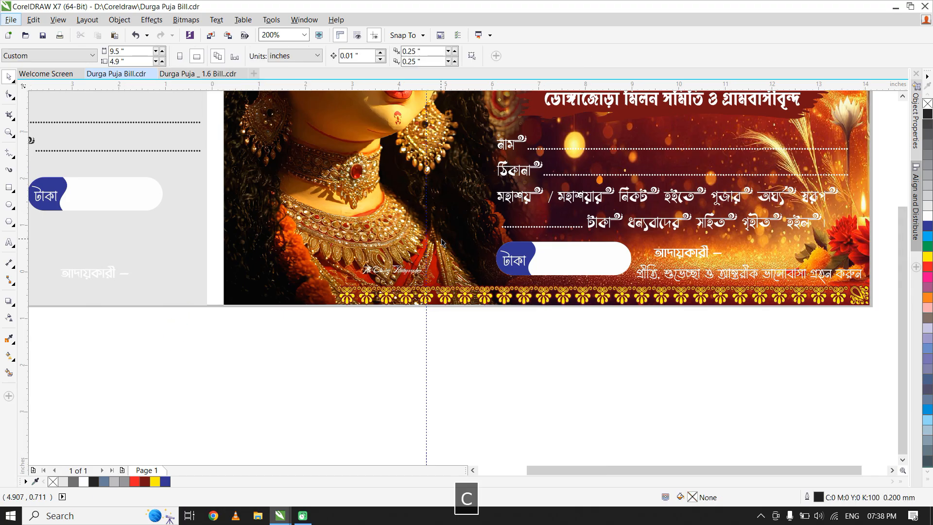
- Draw a horizontal signature line about 1.62 inches long above the stub's আদায়কারী text and centre it on the stub
{"action": "scroll", "coordinate": [219, 238], "scroll_direction": "down", "scroll_amount": 2}
{"action": "scroll", "coordinate": [220, 238], "scroll_direction": "up", "scroll_amount": 4}
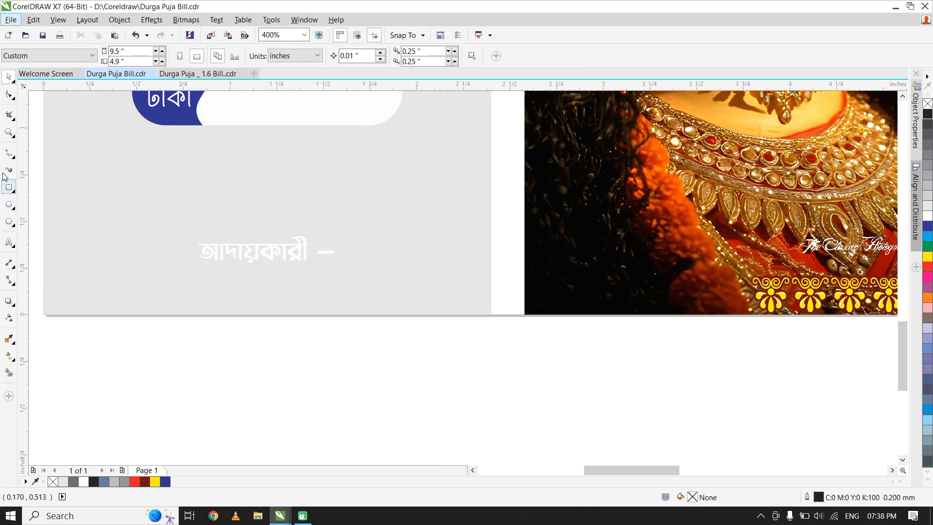
{"action": "left_click", "coordinate": [135, 219]}
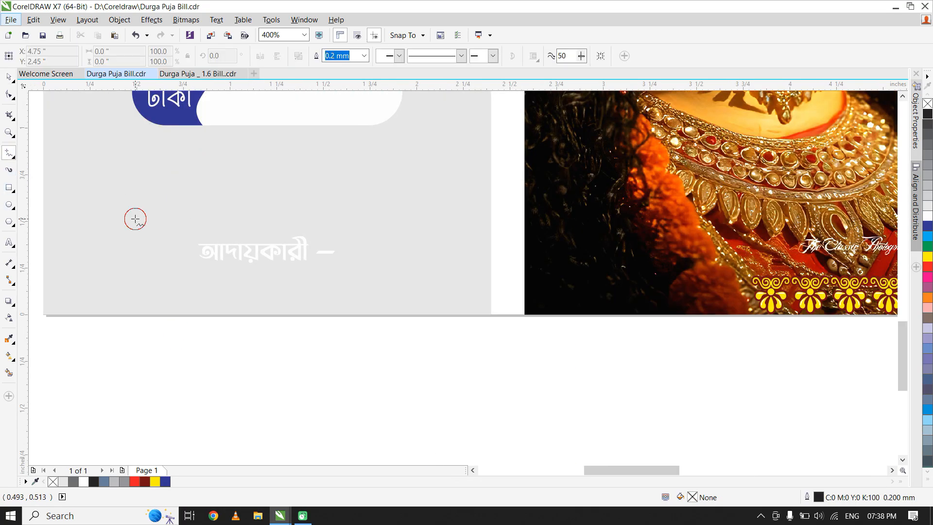
{"action": "left_click", "coordinate": [436, 218]}
{"action": "key", "text": "ctrl+space"}
{"action": "left_click", "coordinate": [322, 316], "text": "shift"}
{"action": "key", "text": "c"}
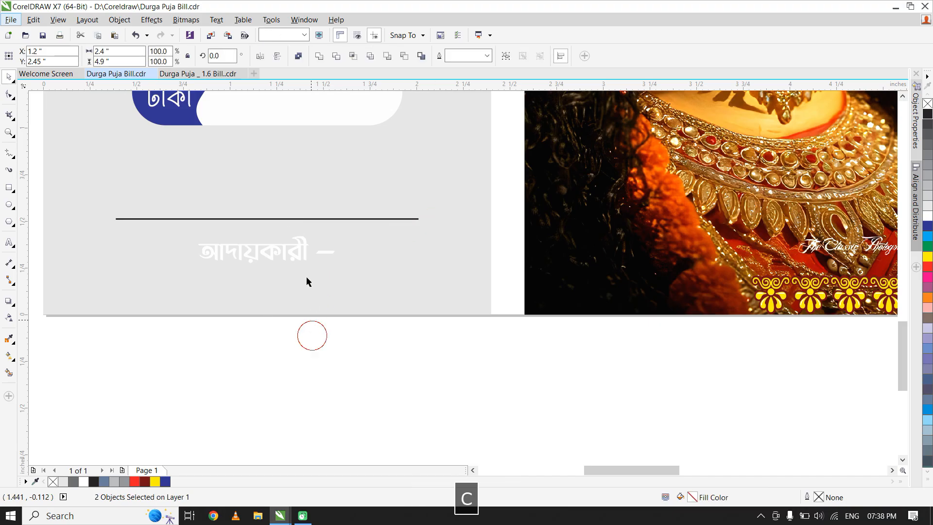
- Move the stub's আদায়কারী text slightly closer to the signature line and make the line's outline white
{"action": "left_click_drag", "start_coordinate": [294, 250], "coordinate": [295, 247]}
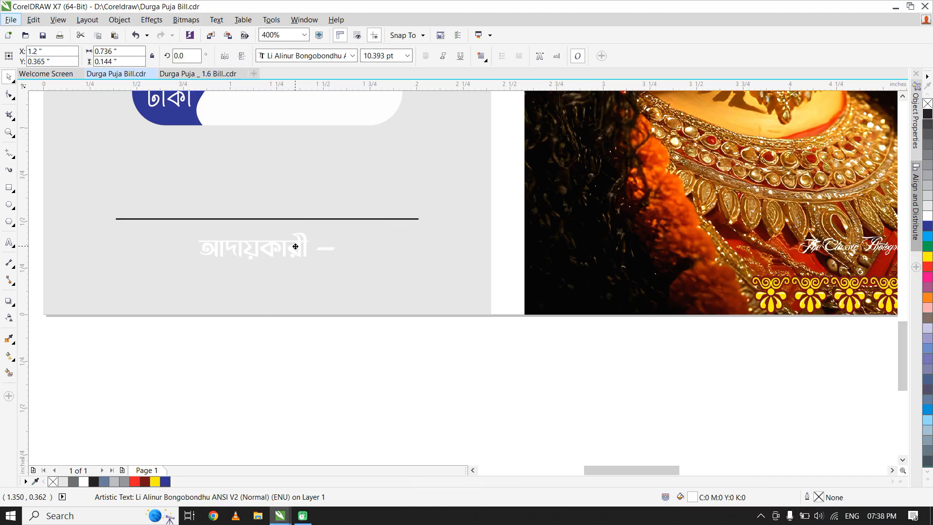
{"action": "left_click", "coordinate": [297, 219]}
{"action": "right_click", "coordinate": [928, 216]}
{"action": "left_click", "coordinate": [375, 280]}
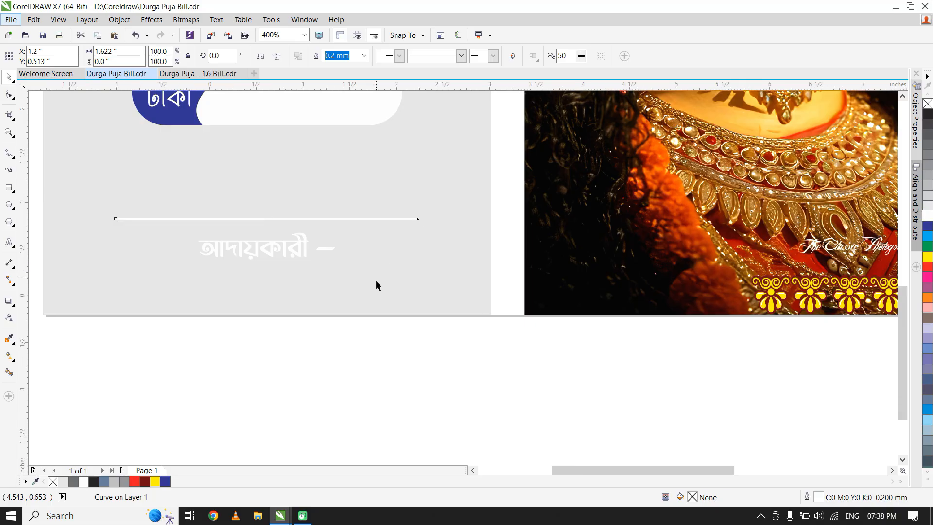
- Fill the stub's background rectangle with yellow
{"action": "scroll", "coordinate": [375, 280], "scroll_direction": "down", "scroll_amount": 2}
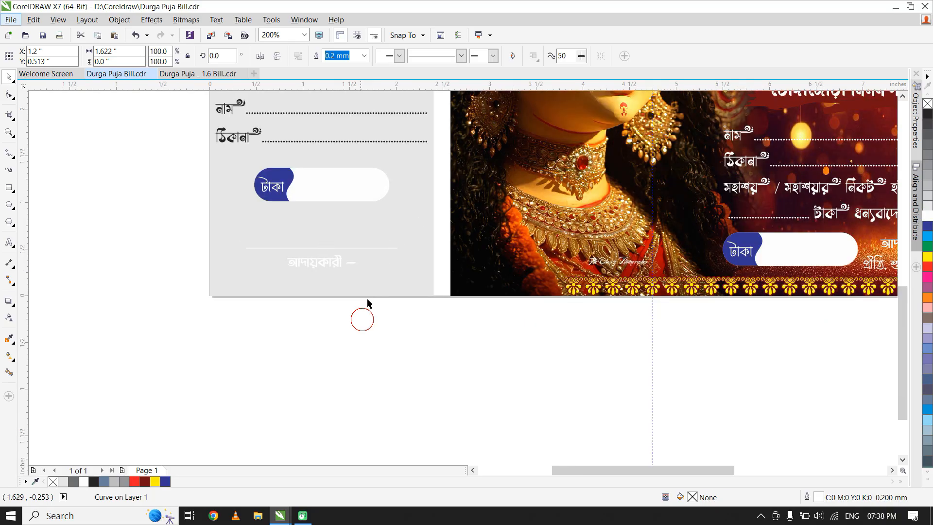
{"action": "left_click", "coordinate": [928, 258]}
{"action": "scroll", "coordinate": [415, 183], "scroll_direction": "down", "scroll_amount": 2}
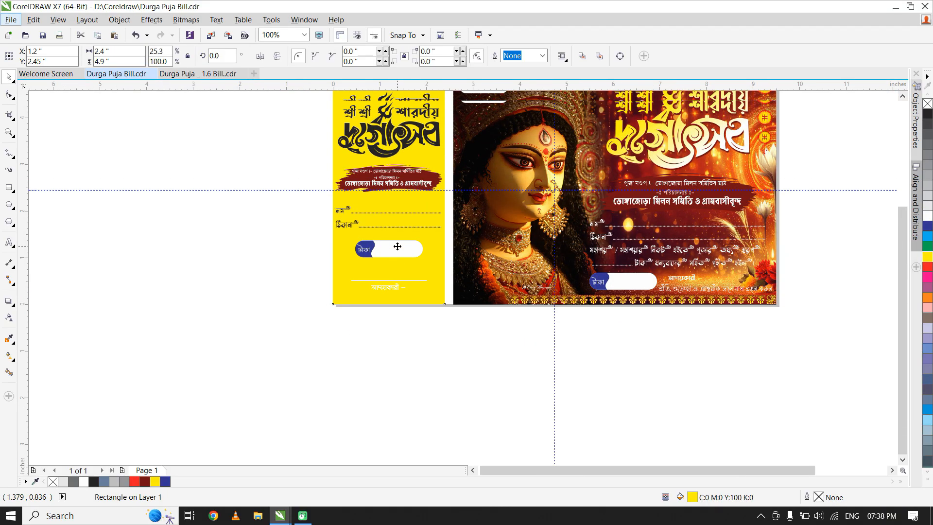
- Recolour the brush stroke behind the stub's organiser text to red
{"action": "scroll", "coordinate": [413, 204], "scroll_direction": "up", "scroll_amount": 2}
{"action": "left_click", "coordinate": [417, 203]}
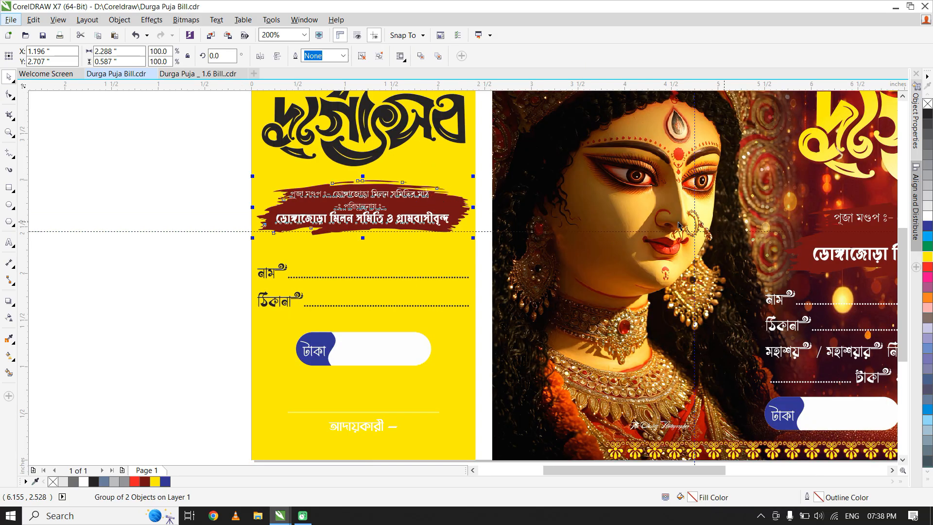
{"action": "left_click", "coordinate": [457, 206], "text": "ctrl"}
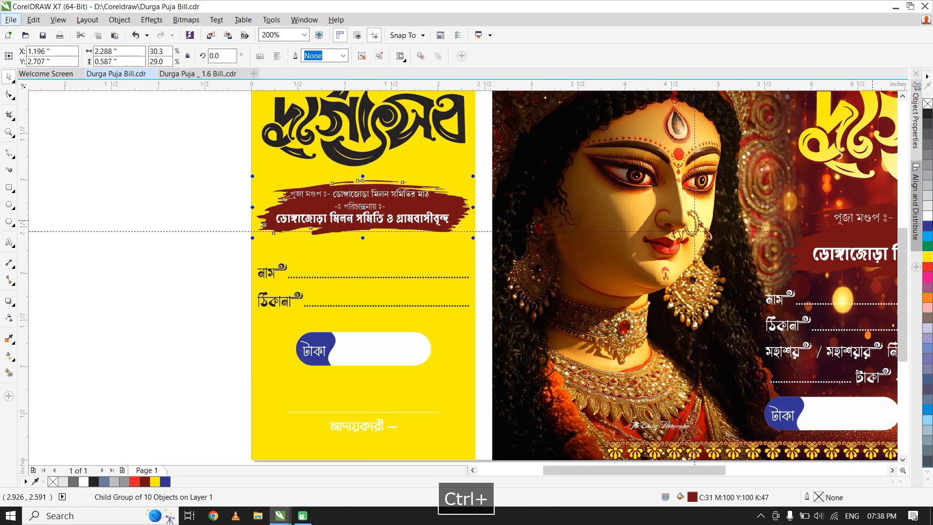
{"action": "left_click", "coordinate": [928, 267]}
{"action": "left_click", "coordinate": [171, 194]}
- Recolour the stub's black Bengali title to dark maroon and check the design in preview
{"action": "scroll", "coordinate": [332, 185], "scroll_direction": "up", "scroll_amount": 2}
{"action": "scroll", "coordinate": [332, 185], "scroll_direction": "up", "scroll_amount": 2}
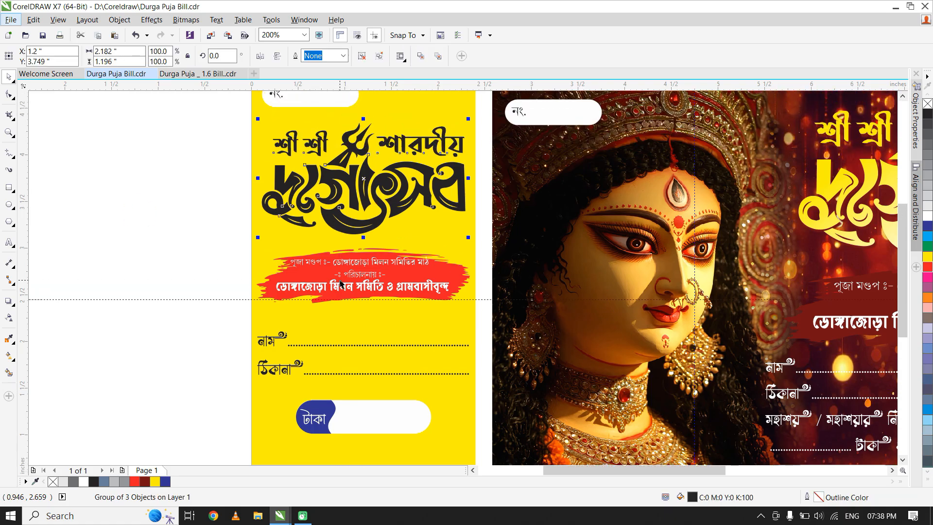
{"action": "key", "text": "F9"}
{"action": "left_click", "coordinate": [158, 245]}
{"action": "left_click", "coordinate": [283, 187]}
{"action": "left_click", "coordinate": [209, 204]}
{"action": "scroll", "coordinate": [217, 175], "scroll_direction": "down", "scroll_amount": 2}
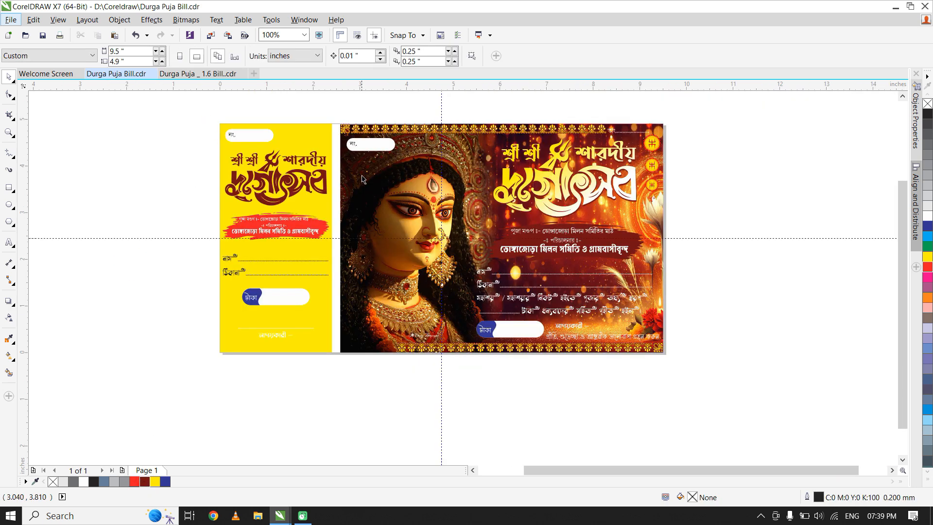
- Draw a short, straight vertical line about 0.48 inches long on the empty area beside the stub
{"action": "scroll", "coordinate": [329, 128], "scroll_direction": "up", "scroll_amount": 2}
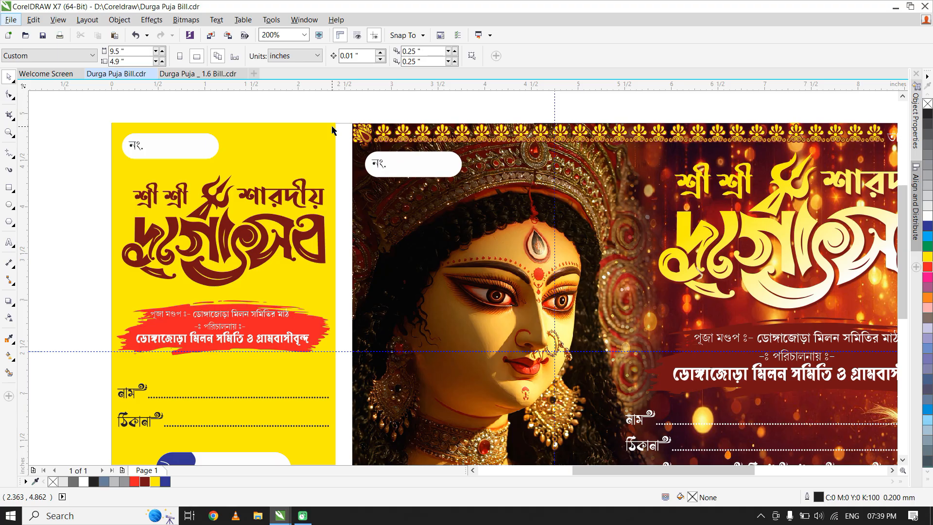
{"action": "scroll", "coordinate": [362, 189], "scroll_direction": "up", "scroll_amount": 2}
{"action": "key", "text": "F9"}
{"action": "left_click", "coordinate": [9, 153]}
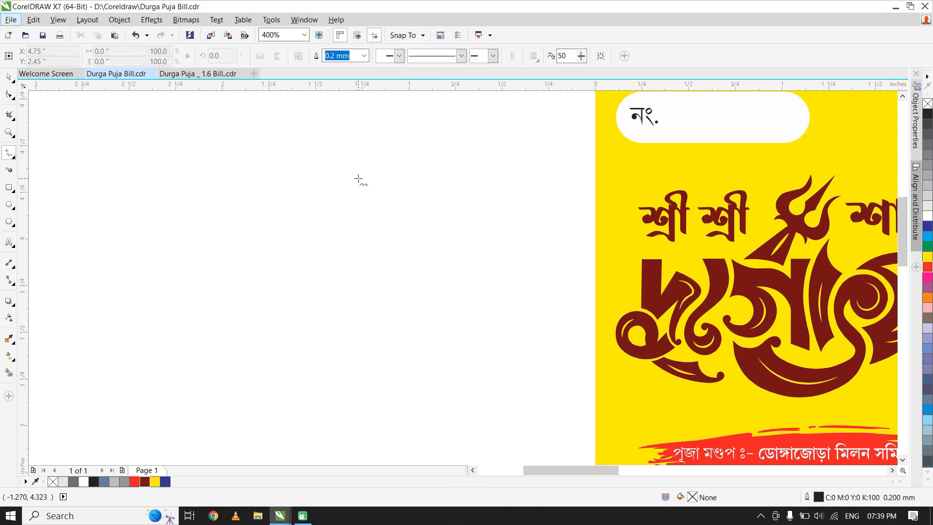
{"action": "key", "text": "shift"}
{"action": "left_click", "coordinate": [358, 267], "text": "shift"}
- Convert the vertical line to a curve and bend it into an S shape
{"action": "key", "text": "F10"}
{"action": "key", "text": "ctrl+a"}
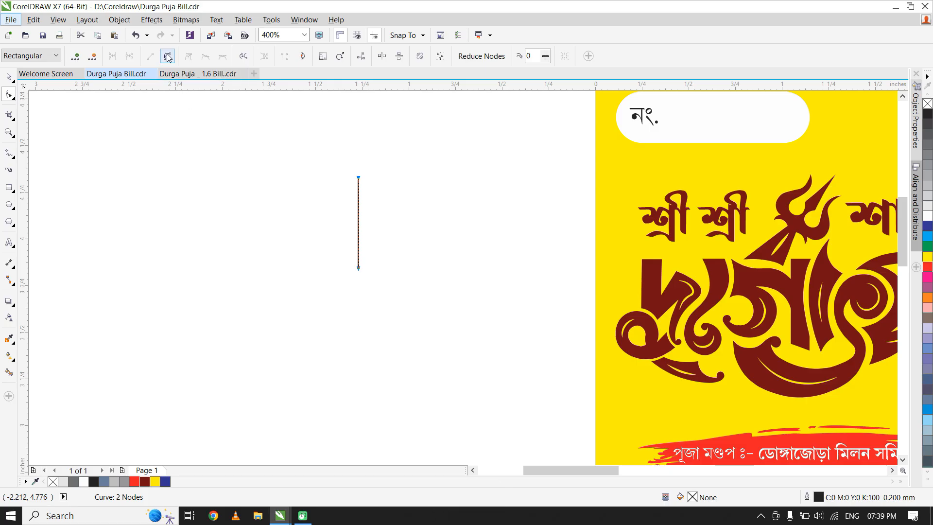
{"action": "left_click", "coordinate": [167, 57]}
{"action": "left_click", "coordinate": [358, 178]}
{"action": "scroll", "coordinate": [356, 212], "scroll_direction": "up", "scroll_amount": 2}
{"action": "left_click_drag", "start_coordinate": [356, 190], "coordinate": [285, 212]}
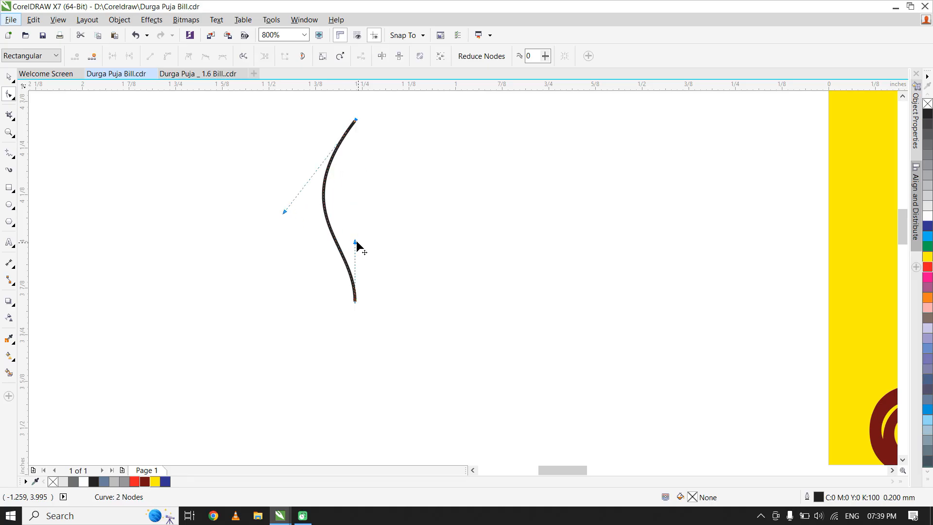
{"action": "left_click_drag", "start_coordinate": [402, 244], "coordinate": [413, 236]}
{"action": "key", "text": "space"}
{"action": "scroll", "coordinate": [316, 219], "scroll_direction": "down", "scroll_amount": 1}
{"action": "scroll", "coordinate": [323, 215], "scroll_direction": "up", "scroll_amount": 1}
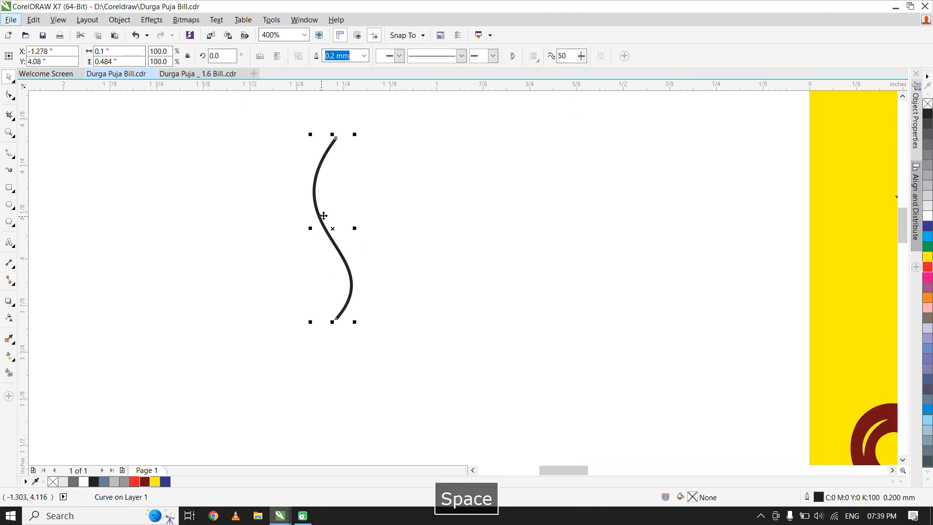
- Shorten the S-shaped curve to about 0.36 inches tall
{"action": "left_click_drag", "start_coordinate": [333, 258], "coordinate": [402, 214]}
{"action": "key", "text": "space"}
{"action": "key", "text": "space"}
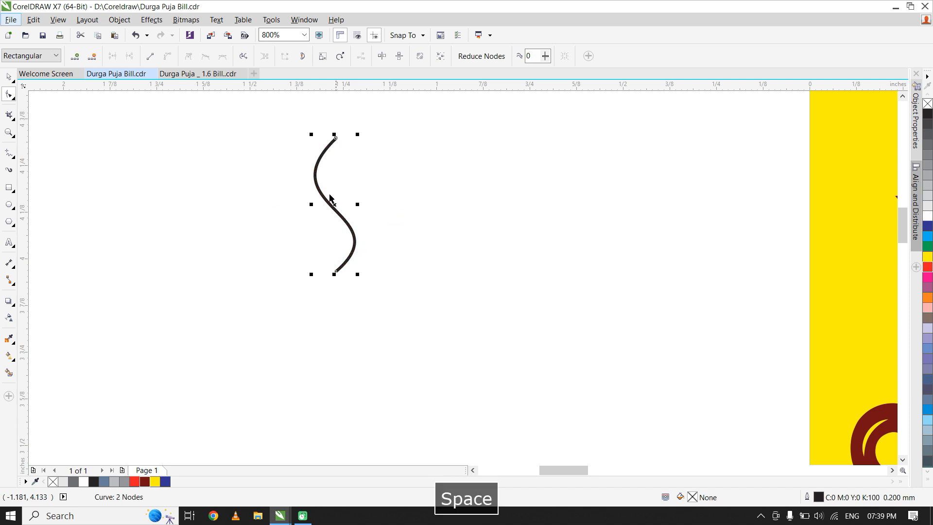
- Duplicate the S curve end to end below itself and repeat it into a wavy line longer than the bill's height
{"action": "left_click_drag", "start_coordinate": [330, 199], "coordinate": [320, 235]}
{"action": "left_click_drag", "start_coordinate": [319, 297], "coordinate": [316, 322]}
{"action": "key", "text": "shift+F4"}
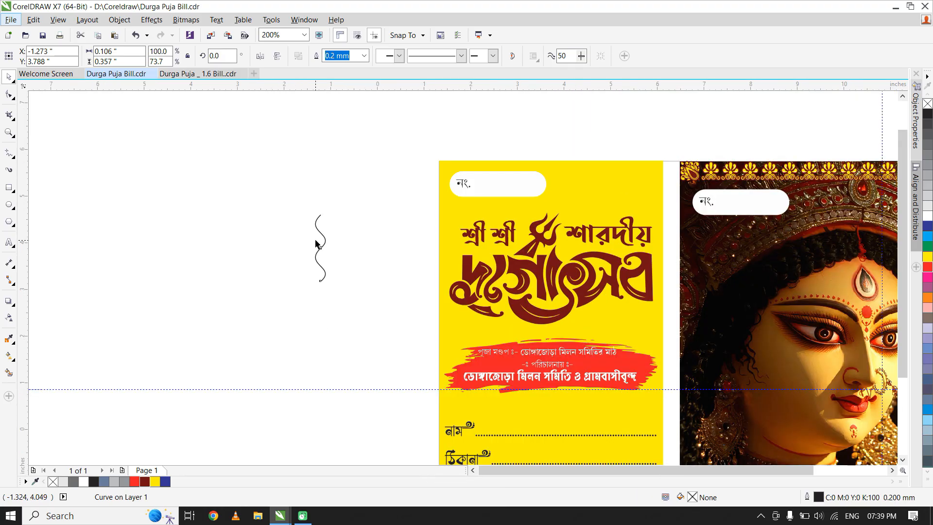
{"action": "key", "text": "ctrl+r"}
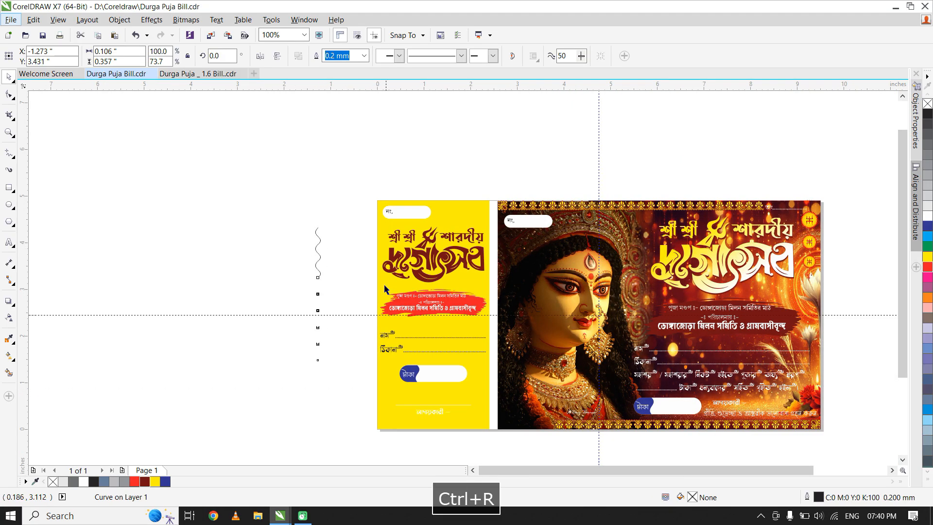
{"action": "key", "text": "ctrl+r"}
{"action": "key", "text": "ctrl+r"}
{"action": "key", "text": "ctrl+r"}
{"action": "key", "text": "ctrl+r"}
{"action": "key", "text": "ctrl+r"}
{"action": "key", "text": "ctrl+r"}
{"action": "key", "text": "ctrl+r"}
{"action": "key", "text": "ctrl+r"}
{"action": "key", "text": "ctrl+r"}
{"action": "key", "text": "ctrl+r"}
{"action": "scroll", "coordinate": [318, 262], "scroll_direction": "down", "scroll_amount": 1}
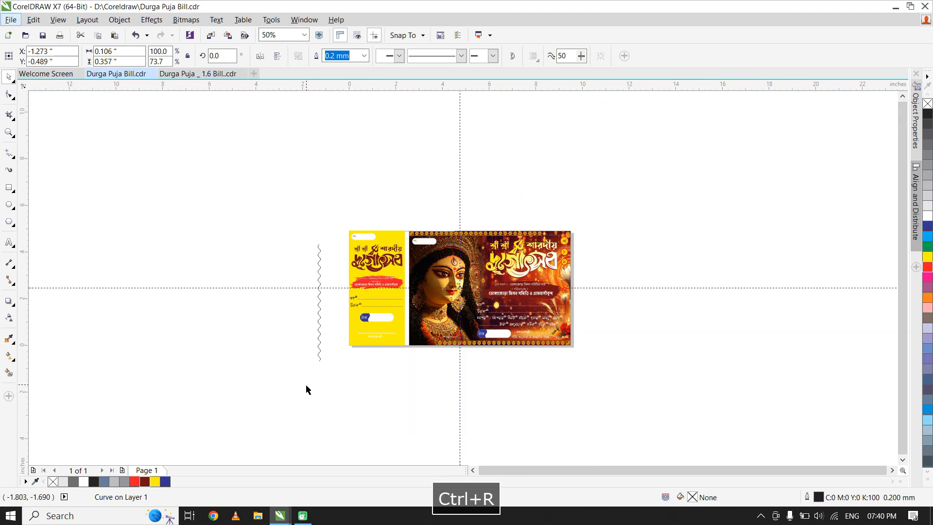
- Group all the wave segments and shorten the group to about 4.91 inches tall
{"action": "left_click_drag", "start_coordinate": [338, 250], "coordinate": [335, 234]}
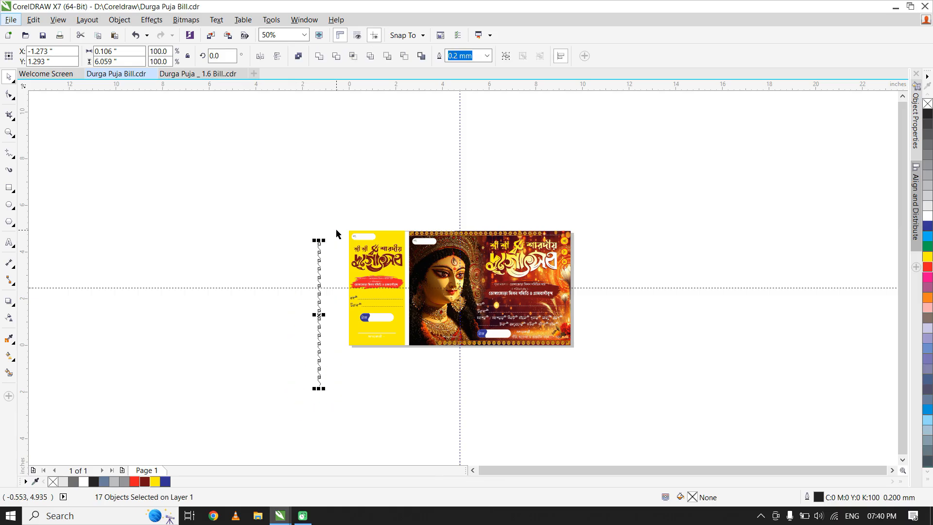
{"action": "key", "text": "ctrl+g"}
{"action": "scroll", "coordinate": [317, 388], "scroll_direction": "up", "scroll_amount": 1}
{"action": "left_click_drag", "start_coordinate": [319, 387], "coordinate": [315, 332]}
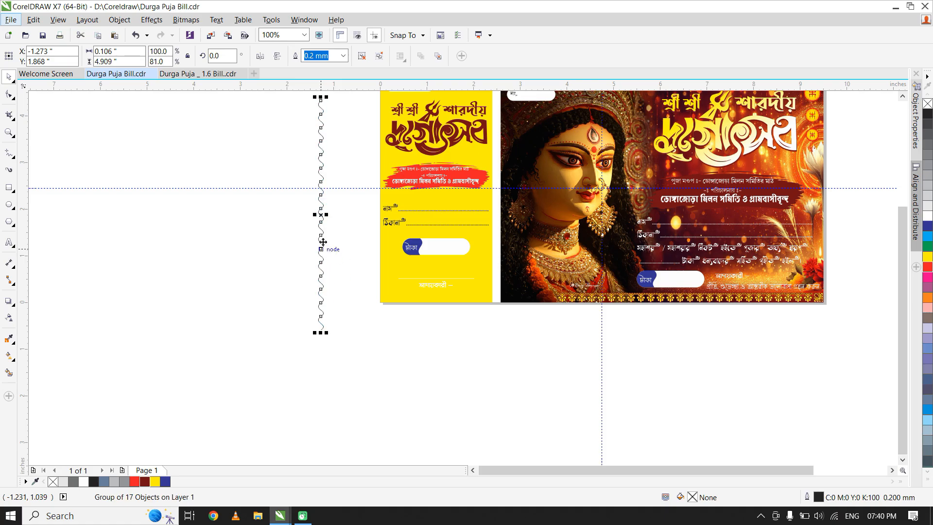
- Align the wavy line group vertically with the yellow stub, keeping it beside the page
{"action": "scroll", "coordinate": [323, 242], "scroll_direction": "down", "scroll_amount": 1}
{"action": "scroll", "coordinate": [351, 163], "scroll_direction": "up", "scroll_amount": 1}
{"action": "left_click", "coordinate": [296, 163], "text": "shift"}
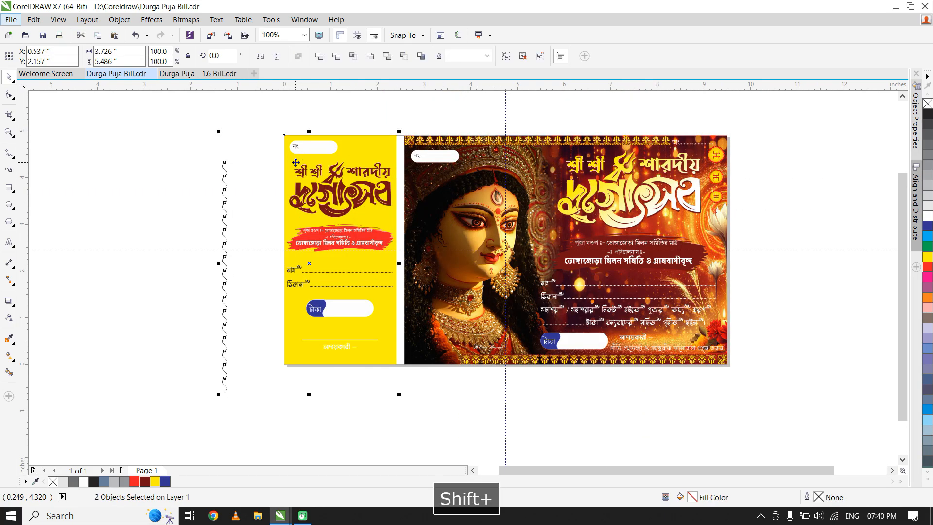
{"action": "left_click", "coordinate": [176, 256]}
{"action": "left_click", "coordinate": [226, 333]}
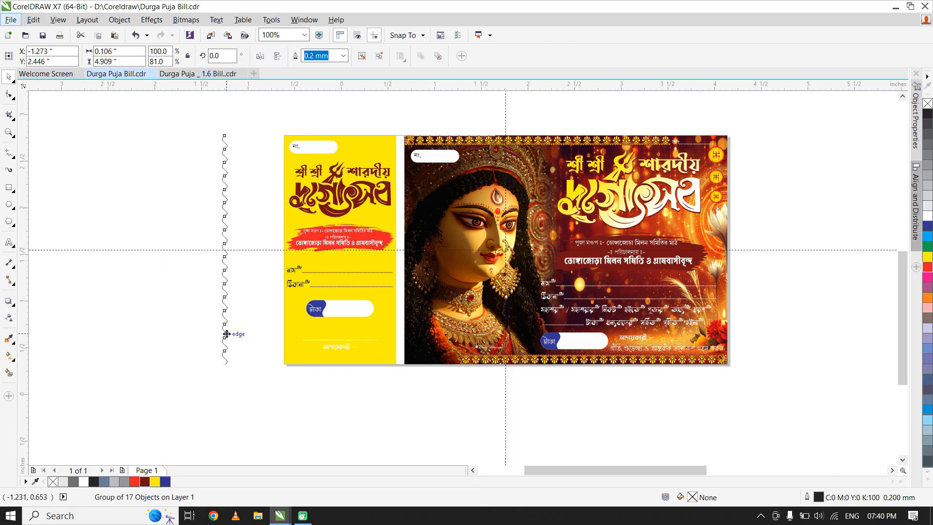
- Set the wavy line group's outline width to 0.5 mm
{"action": "scroll", "coordinate": [226, 333], "scroll_direction": "up", "scroll_amount": 1}
{"action": "left_click", "coordinate": [344, 55]}
{"action": "left_click", "coordinate": [325, 115]}
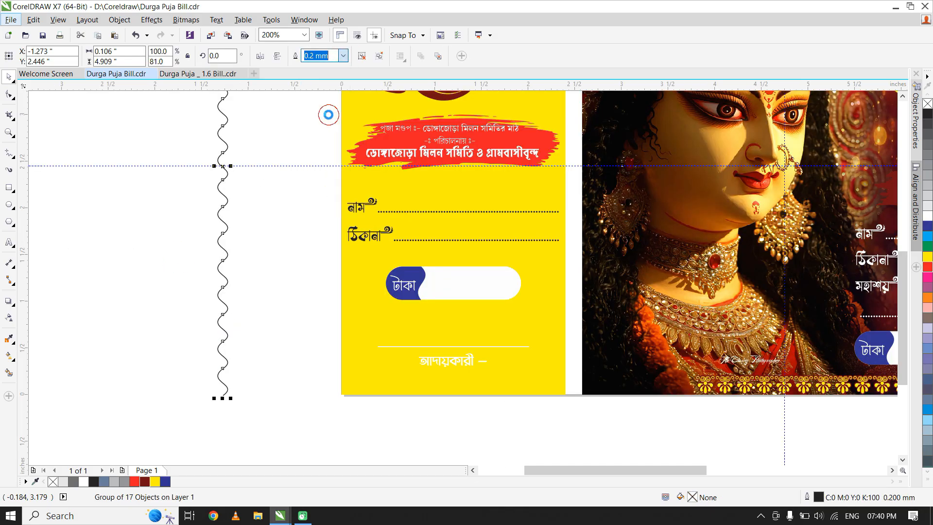
- Duplicate the wavy line slightly sideways and repeat the copy to make four evenly spaced parallel wavy lines
{"action": "scroll", "coordinate": [226, 142], "scroll_direction": "up", "scroll_amount": 1}
{"action": "scroll", "coordinate": [226, 141], "scroll_direction": "up", "scroll_amount": 1}
{"action": "left_click_drag", "start_coordinate": [227, 141], "coordinate": [288, 183]}
{"action": "scroll", "coordinate": [263, 169], "scroll_direction": "down", "scroll_amount": 1}
{"action": "key", "text": "ctrl+r"}
{"action": "key", "text": "ctrl+r"}
{"action": "scroll", "coordinate": [278, 203], "scroll_direction": "down", "scroll_amount": 1}
{"action": "scroll", "coordinate": [283, 194], "scroll_direction": "up", "scroll_amount": 2}
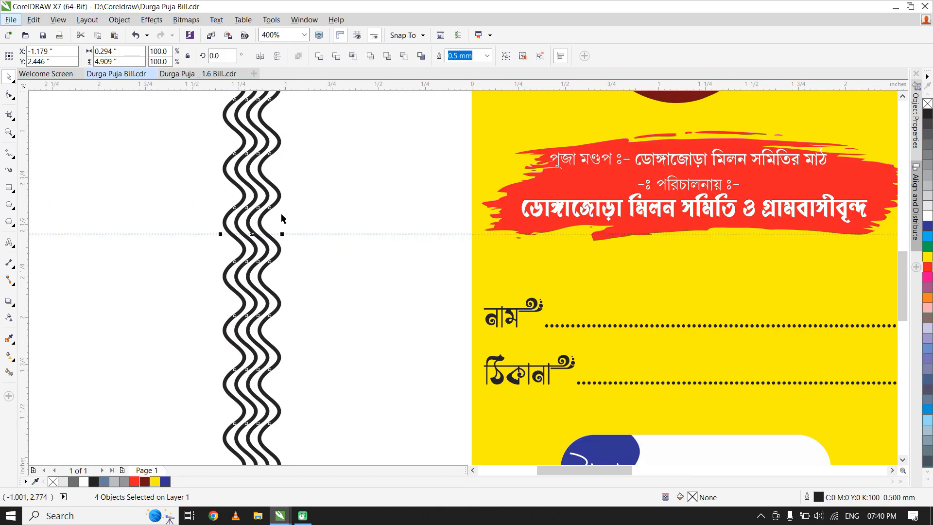
- Narrow the four selected wavy lines to about 0.19 inches wide overall and set their outline width to 0.1 mm
{"action": "left_click_drag", "start_coordinate": [283, 236], "coordinate": [263, 235]}
{"action": "left_click", "coordinate": [487, 55]}
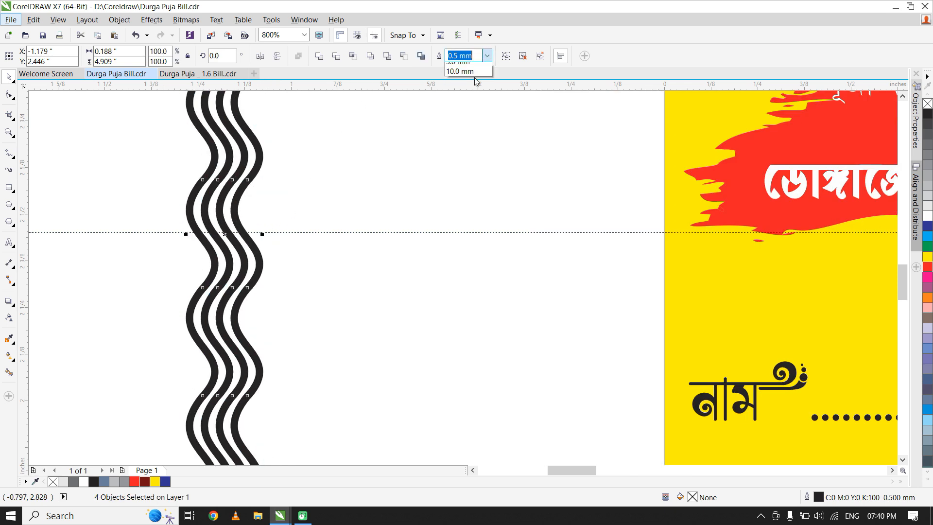
{"action": "left_click", "coordinate": [459, 87]}
{"action": "scroll", "coordinate": [301, 190], "scroll_direction": "down", "scroll_amount": 1}
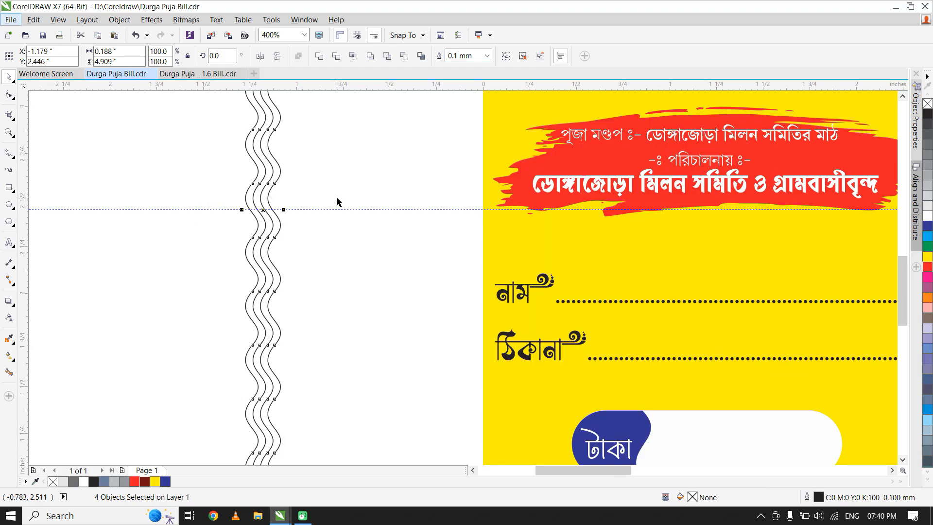
- Group the four wavy lines and place the group in the white strip between the yellow stub and the Durga photo
{"action": "key", "text": "ctrl+g"}
{"action": "scroll", "coordinate": [276, 192], "scroll_direction": "down", "scroll_amount": 2}
{"action": "mouse_move", "coordinate": [283, 187]}
{"action": "left_mouse_down"}
{"action": "mouse_move", "coordinate": [547, 195]}
{"action": "mouse_move", "coordinate": [606, 202]}
{"action": "mouse_move", "coordinate": [600, 208]}
{"action": "left_mouse_up"}
{"action": "scroll", "coordinate": [600, 208], "scroll_direction": "down", "scroll_amount": 1}
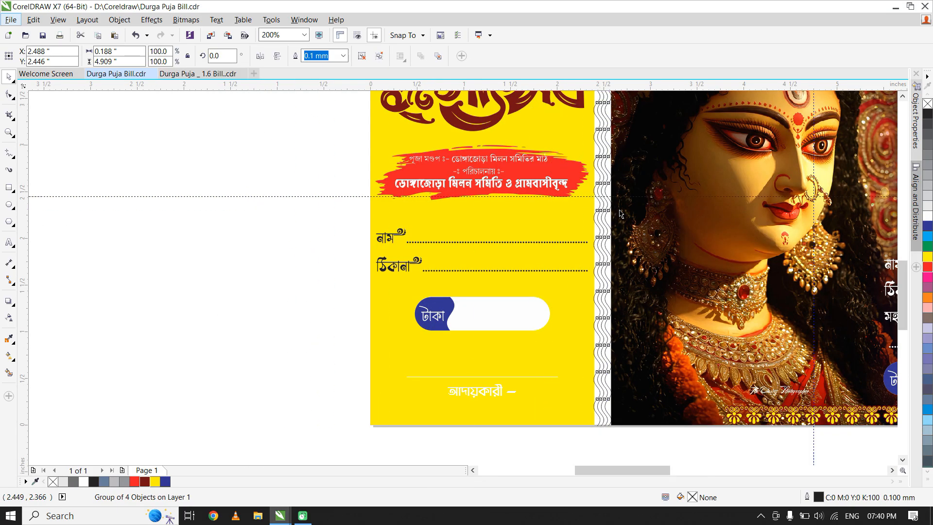
- Scale the wavy line group about its center to about 4.58 inches tall, and narrow it to about 0.14 inches wide
{"action": "scroll", "coordinate": [602, 243], "scroll_direction": "up", "scroll_amount": 2}
{"action": "scroll", "coordinate": [607, 292], "scroll_direction": "down", "scroll_amount": 2}
{"action": "scroll", "coordinate": [611, 353], "scroll_direction": "down", "scroll_amount": 1}
{"action": "scroll", "coordinate": [611, 353], "scroll_direction": "up", "scroll_amount": 3}
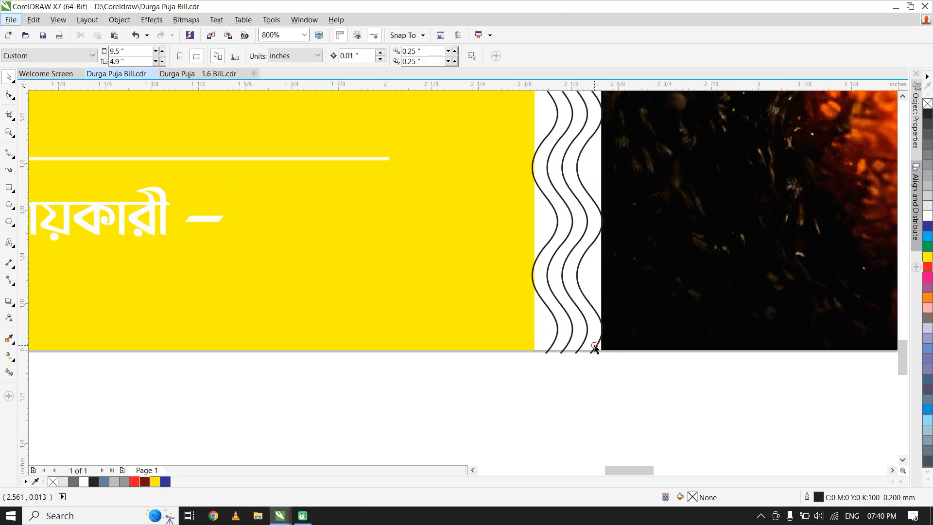
{"action": "left_click_drag", "start_coordinate": [605, 358], "coordinate": [563, 317]}
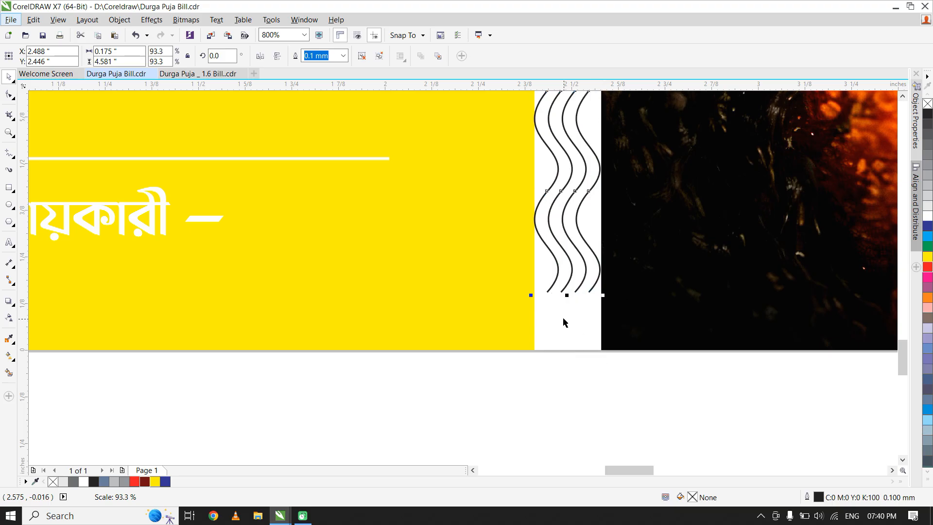
{"action": "scroll", "coordinate": [578, 196], "scroll_direction": "down", "scroll_amount": 3}
{"action": "scroll", "coordinate": [578, 195], "scroll_direction": "up", "scroll_amount": 3}
{"action": "left_click_drag", "start_coordinate": [561, 237], "coordinate": [533, 222]}
{"action": "scroll", "coordinate": [552, 229], "scroll_direction": "up", "scroll_amount": 1}
{"action": "scroll", "coordinate": [479, 216], "scroll_direction": "down", "scroll_amount": 2}
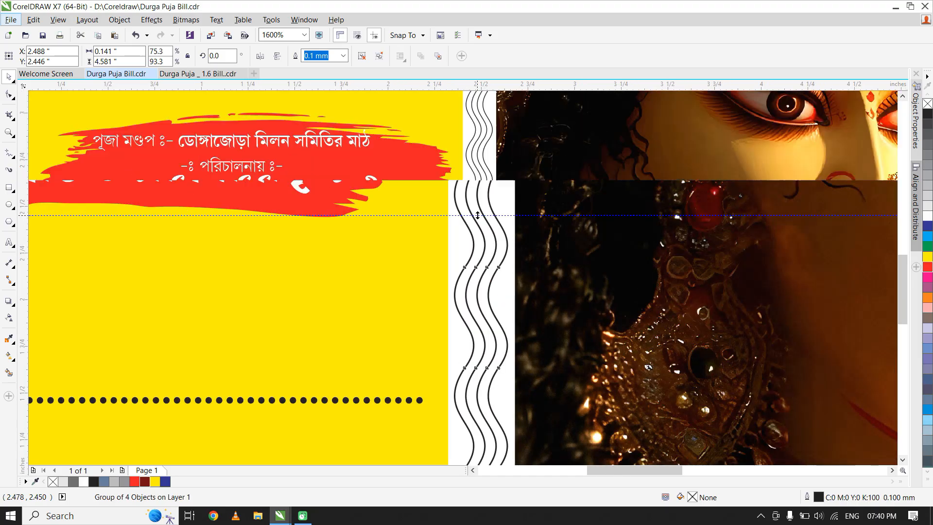
- Change the wavy line group's outline color to red and deselect it
{"action": "right_click", "coordinate": [143, 480]}
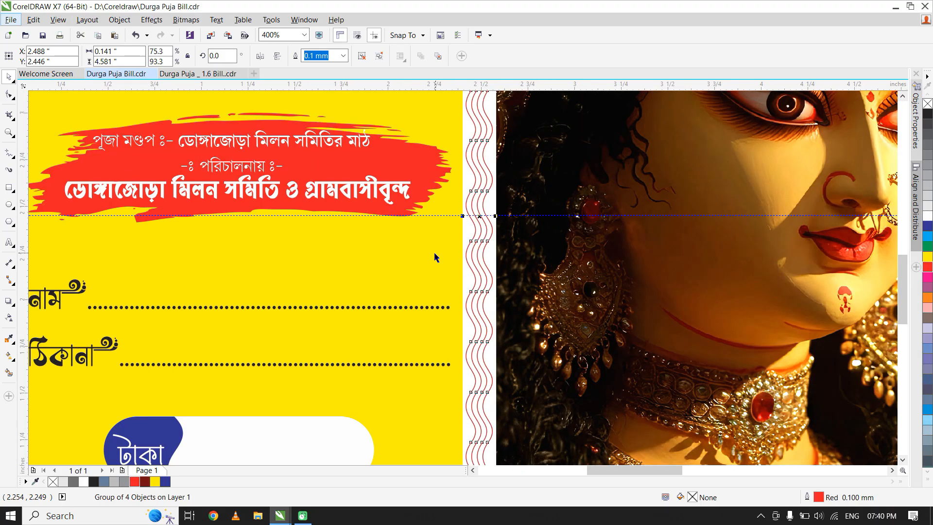
{"action": "scroll", "coordinate": [434, 258], "scroll_direction": "down", "scroll_amount": 3}
{"action": "left_click", "coordinate": [243, 221]}
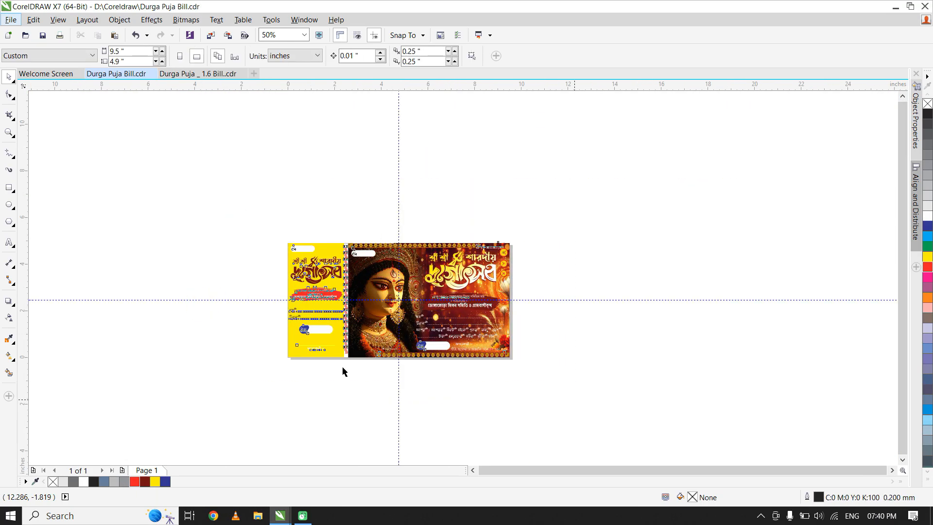
- Stretch the red wavy line group vertically to span the bill's full height within the white strip
{"action": "scroll", "coordinate": [342, 372], "scroll_direction": "up", "scroll_amount": 3}
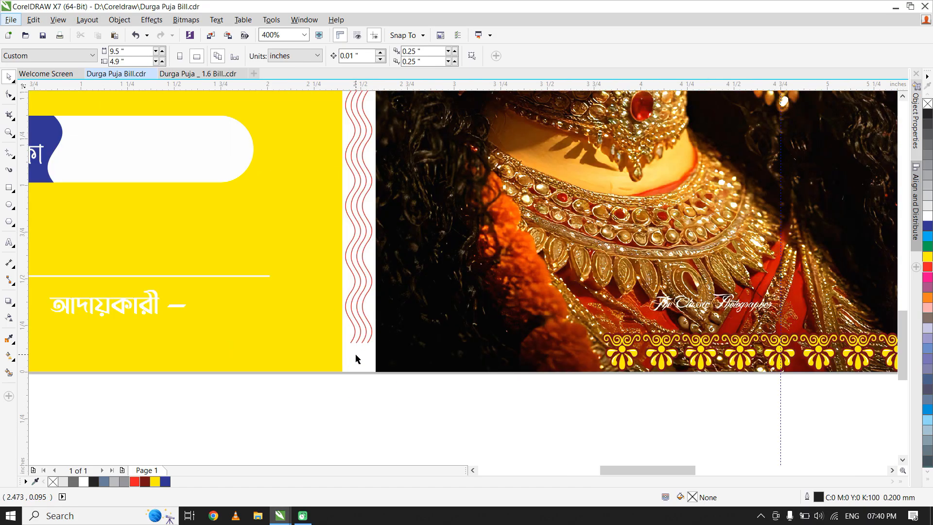
{"action": "scroll", "coordinate": [356, 360], "scroll_direction": "up", "scroll_amount": 1}
{"action": "left_click", "coordinate": [358, 328]}
{"action": "left_click_drag", "start_coordinate": [360, 332], "coordinate": [360, 392]}
{"action": "key", "text": "Escape"}
{"action": "scroll", "coordinate": [311, 362], "scroll_direction": "down", "scroll_amount": 1}
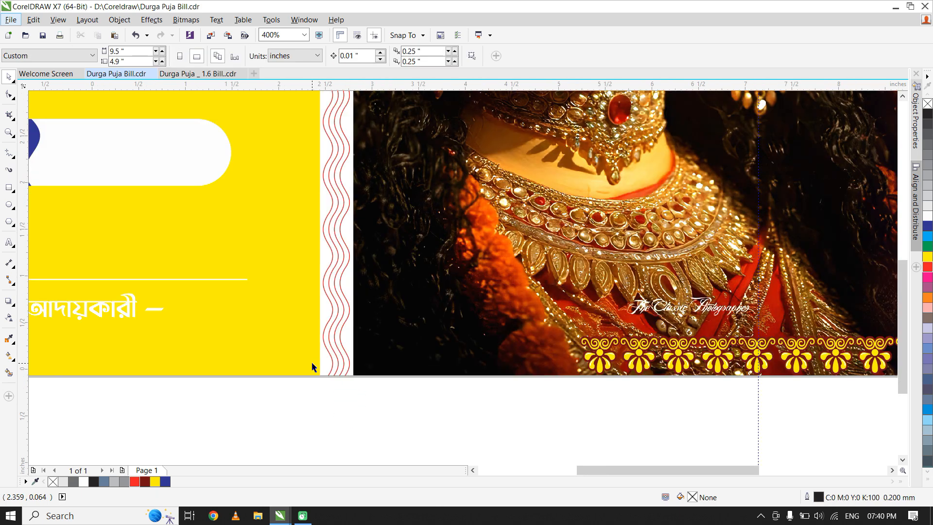
- Select all objects of the bill design
{"action": "scroll", "coordinate": [311, 362], "scroll_direction": "down", "scroll_amount": 2}
{"action": "key", "text": "ctrl+a"}
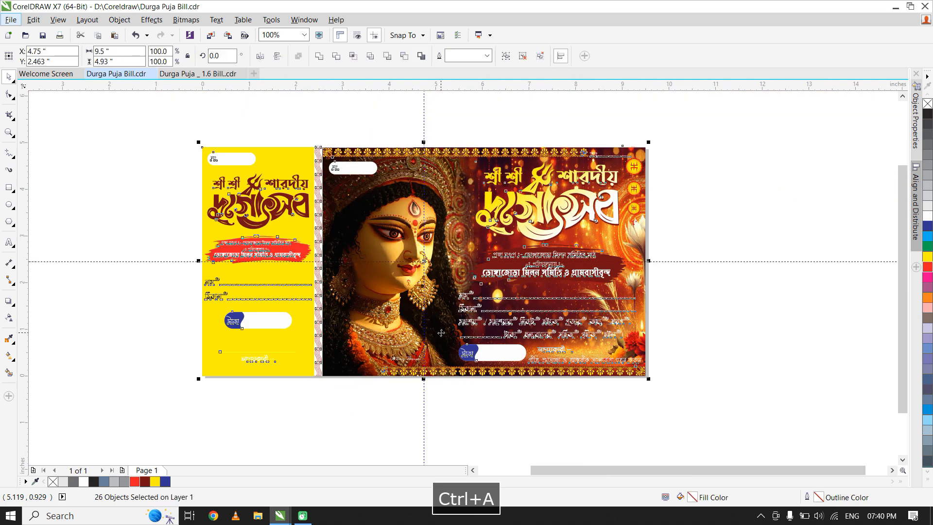